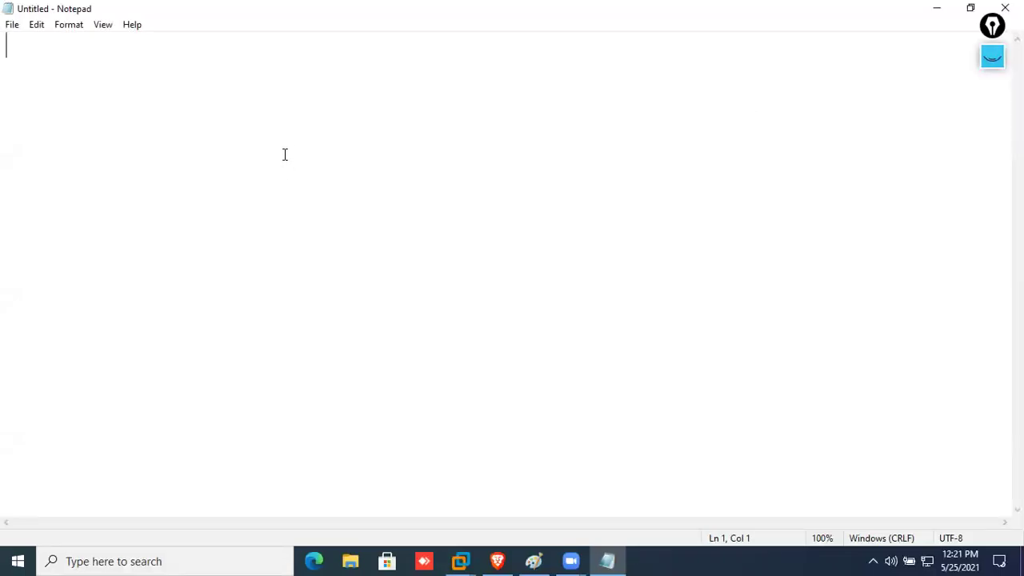
Handwrite 'User Defined Setting' diagonally over Notepad in pink ink and underline it.
left_click(992, 64)
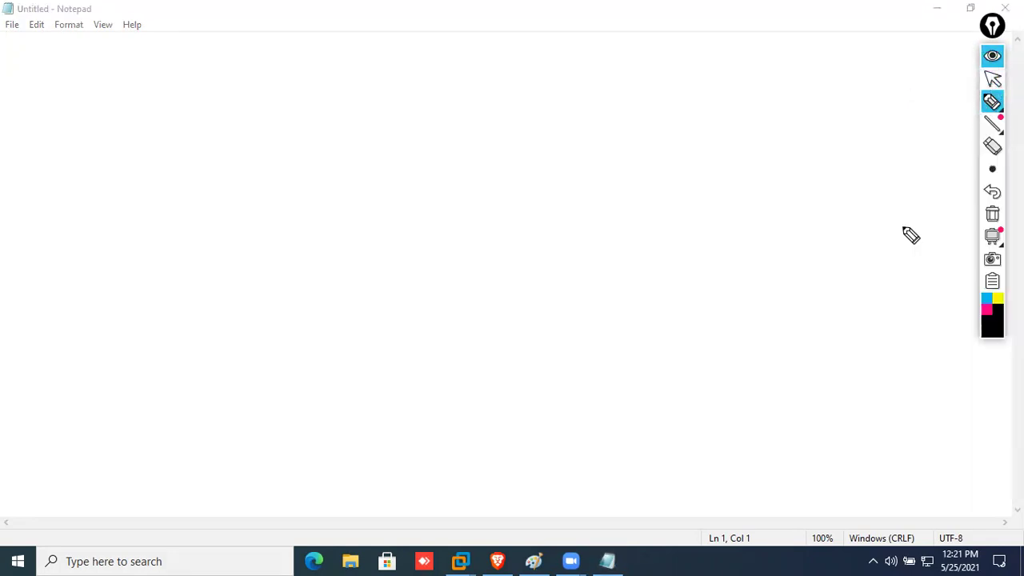
left_click(987, 310)
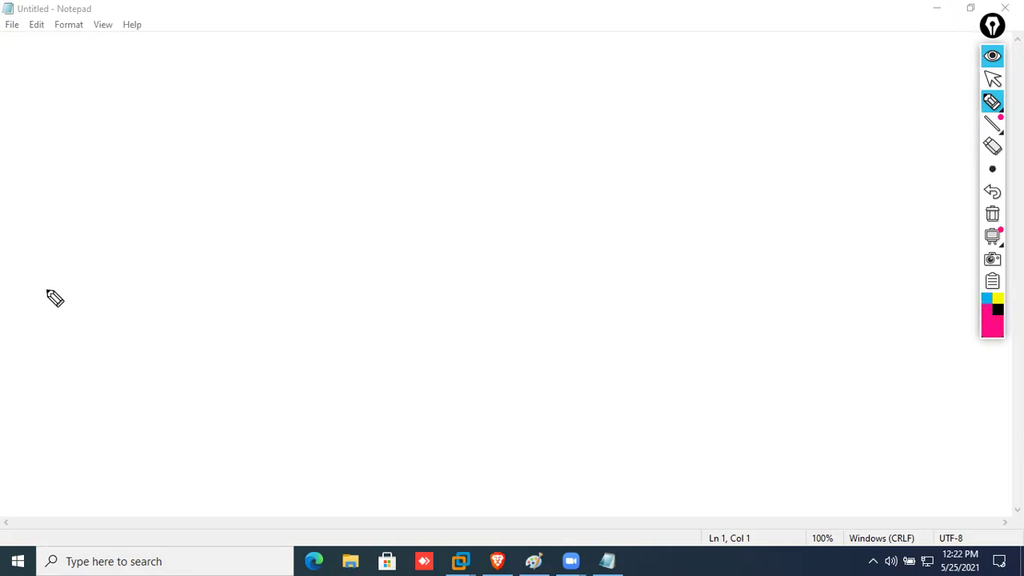
mouse_move(45, 297)
left_mouse_down()
mouse_move(56, 304)
mouse_move(141, 259)
mouse_move(182, 217)
mouse_move(181, 153)
mouse_move(216, 180)
mouse_move(236, 168)
mouse_move(247, 105)
mouse_move(277, 114)
mouse_move(355, 61)
mouse_move(368, 105)
left_mouse_up()
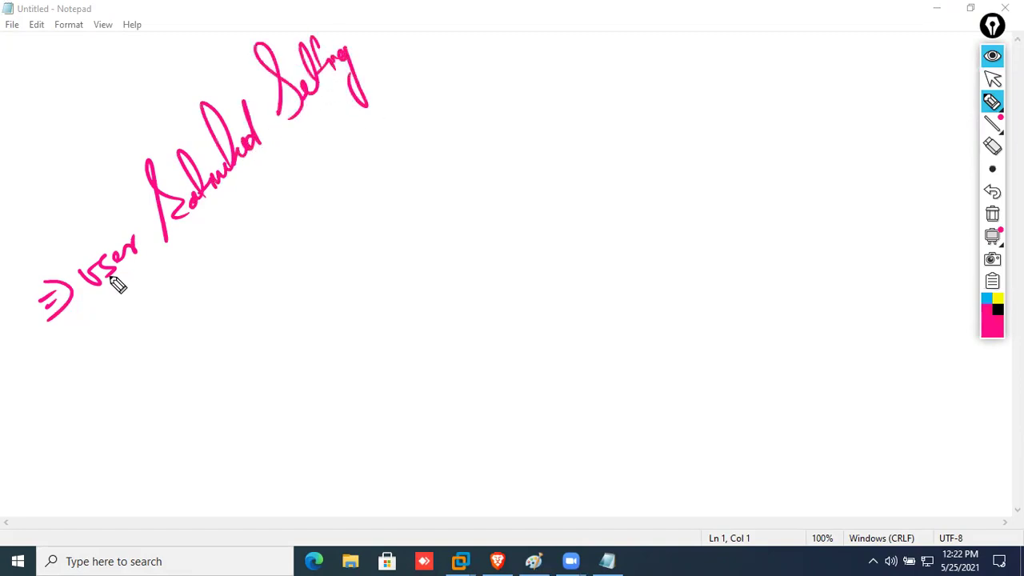
left_click_drag(52, 336, 21, 358)
left_click_drag(155, 275, 173, 257)
mouse_move(181, 240)
left_mouse_down()
mouse_move(181, 261)
mouse_move(388, 71)
left_mouse_up()
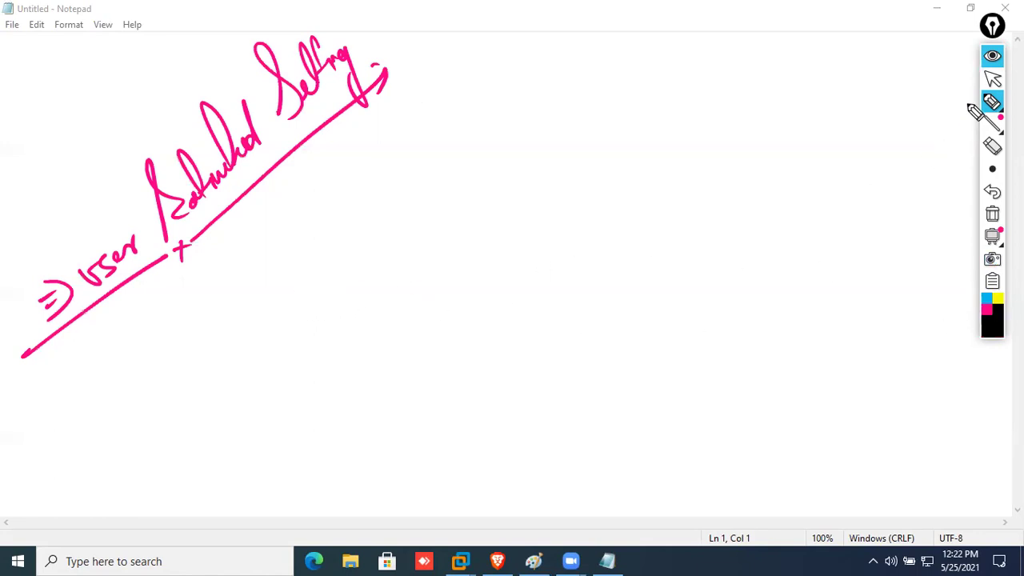
Clear the pen overlay and draw two tall rectangles side by side in Paint.
left_click(995, 69)
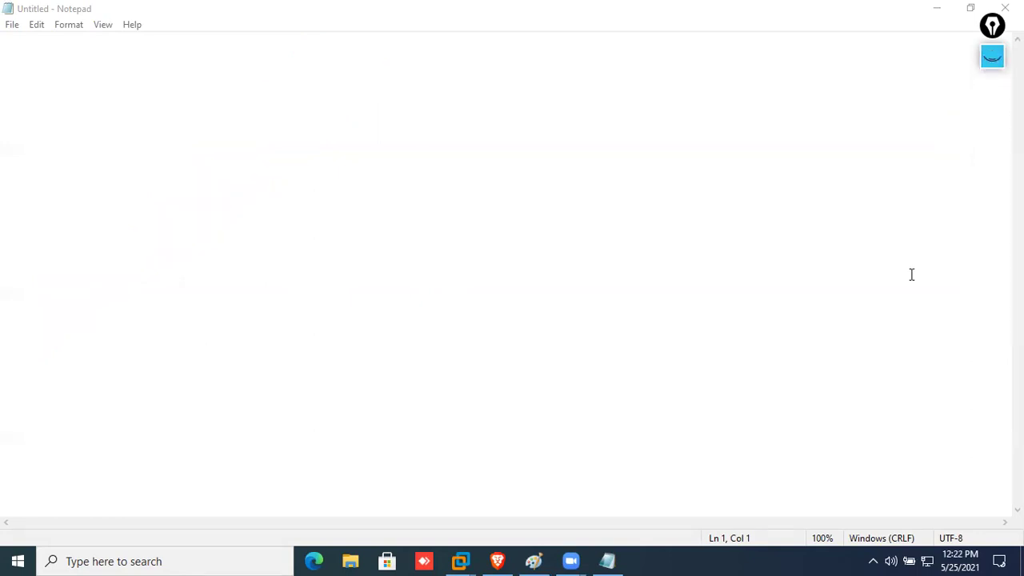
left_click(533, 561)
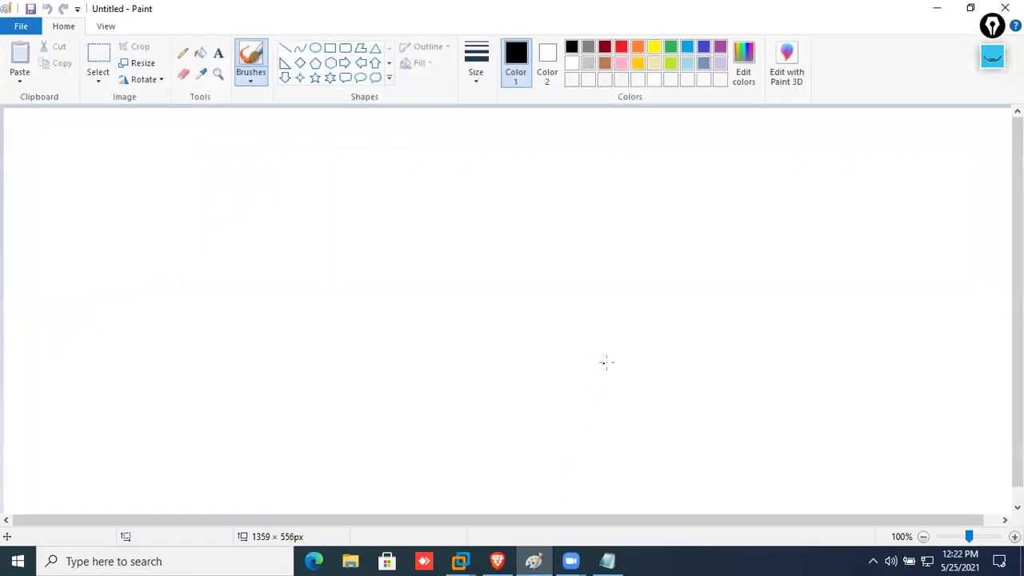
left_click(330, 49)
left_click_drag(125, 183, 186, 309)
left_click(229, 327)
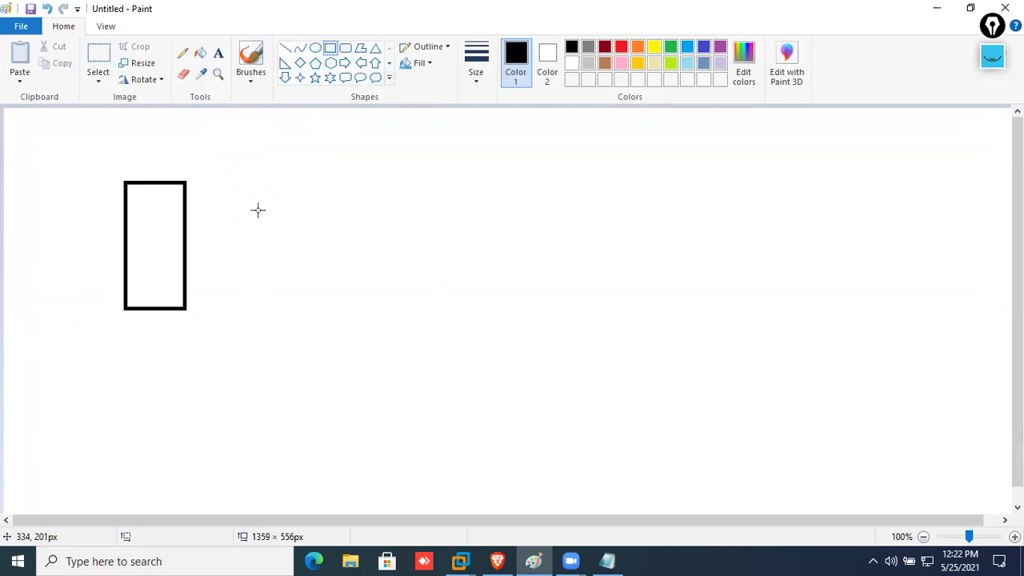
left_click_drag(290, 180, 342, 301)
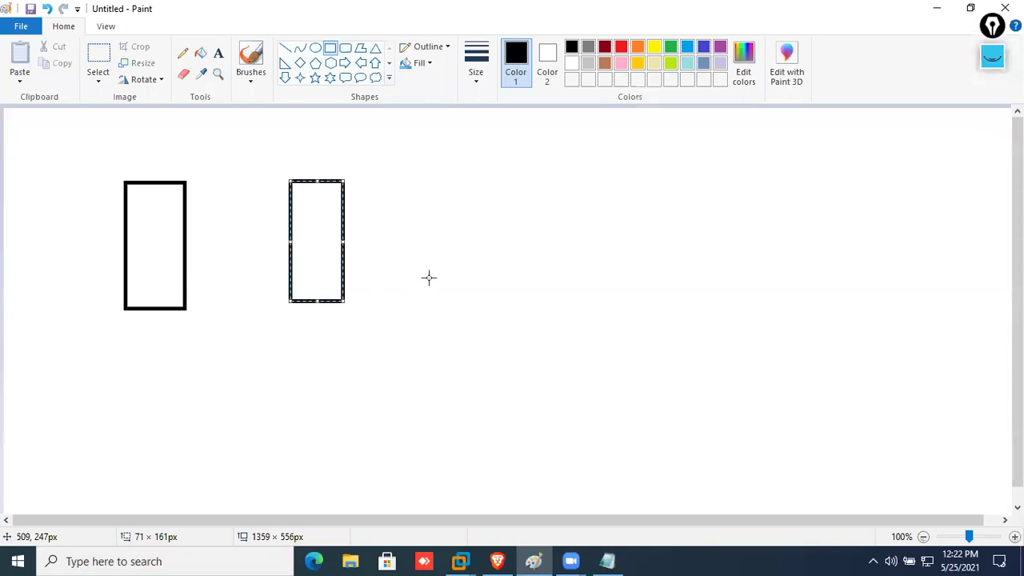
Add a wide rounded box on the right, joined to both tall boxes by lines.
left_click(344, 49)
left_click_drag(529, 245, 703, 303)
left_click(700, 342)
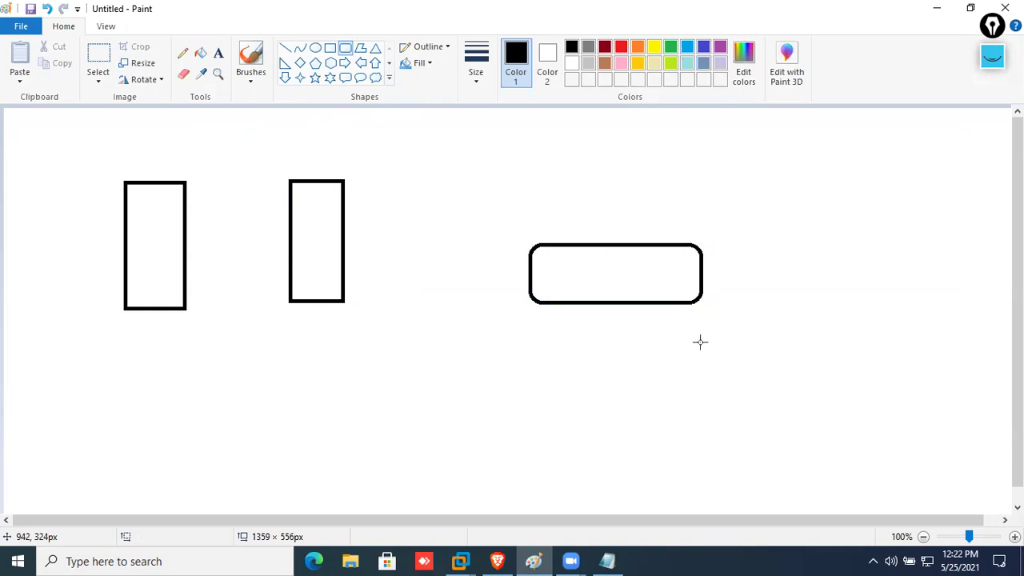
left_click(286, 50)
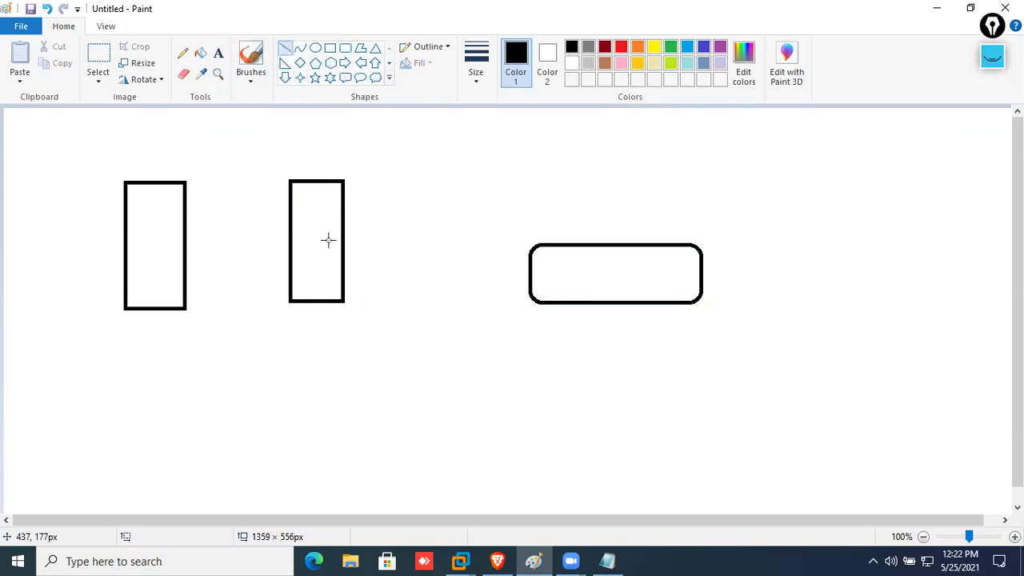
left_click_drag(328, 240, 494, 241)
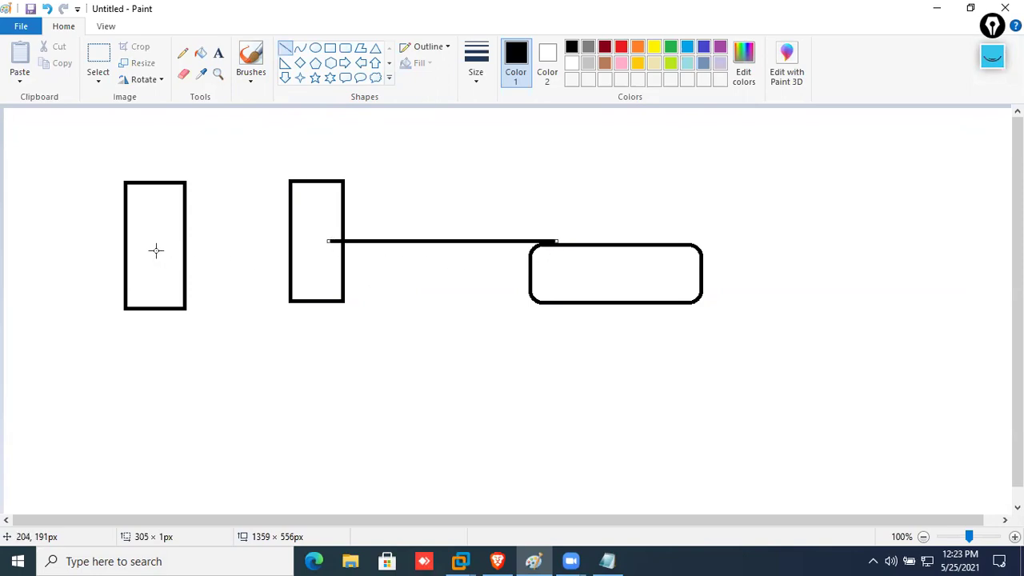
left_click_drag(176, 253, 547, 275)
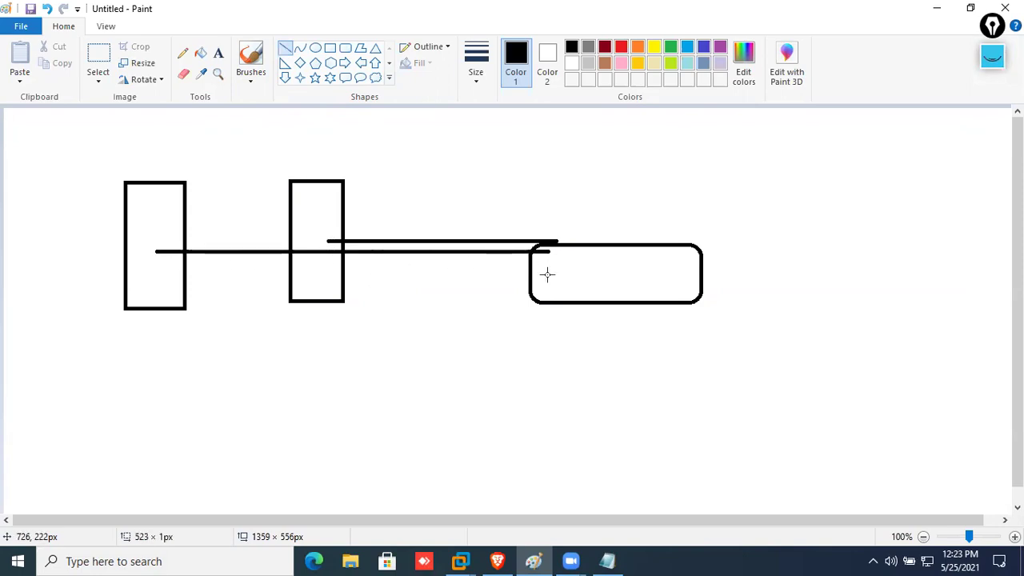
left_click(681, 205)
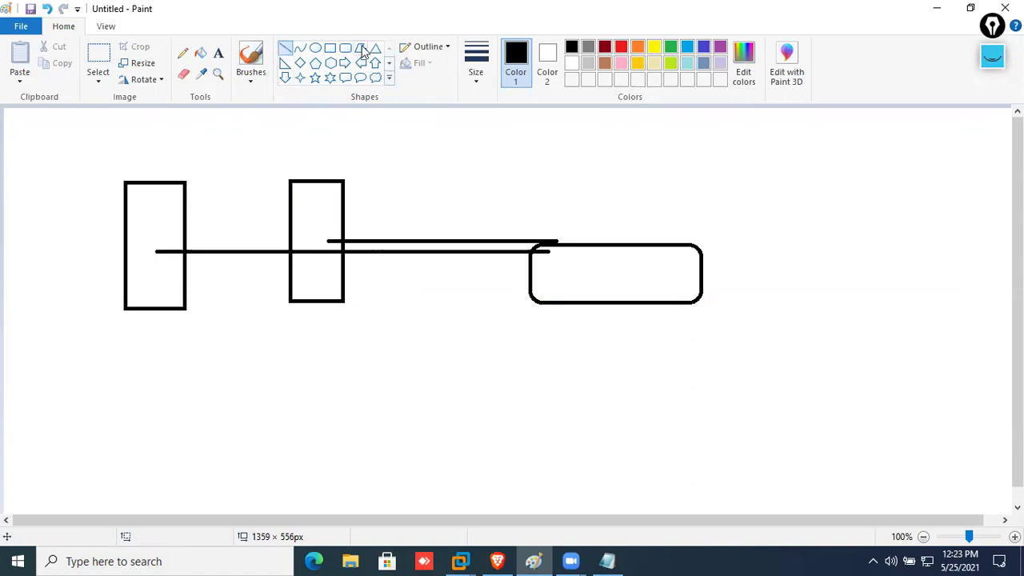
Draw three small rectangles in a row below the rounded box.
left_click(330, 49)
left_click_drag(548, 384, 575, 425)
left_click(656, 387)
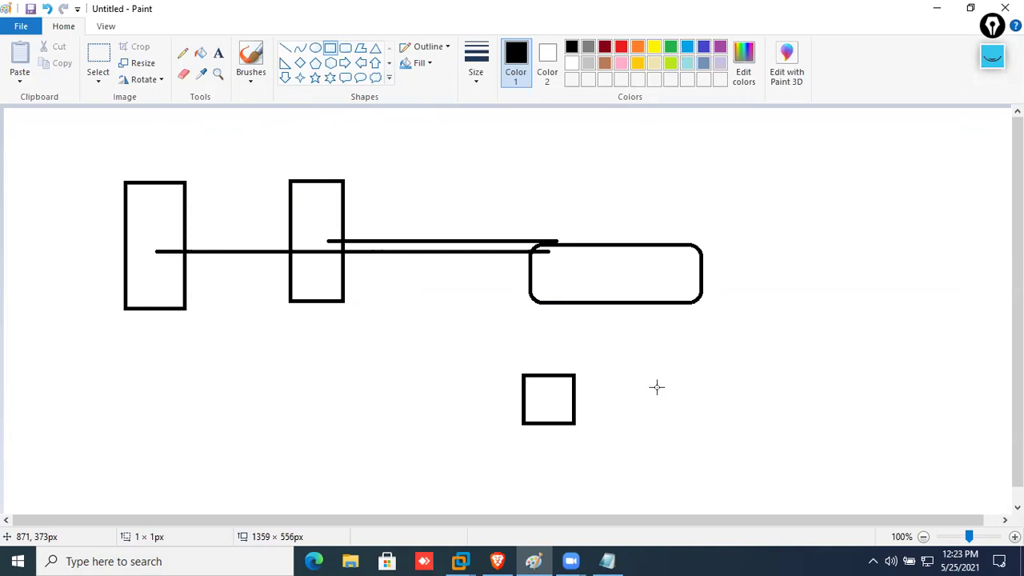
left_click_drag(643, 374, 698, 422)
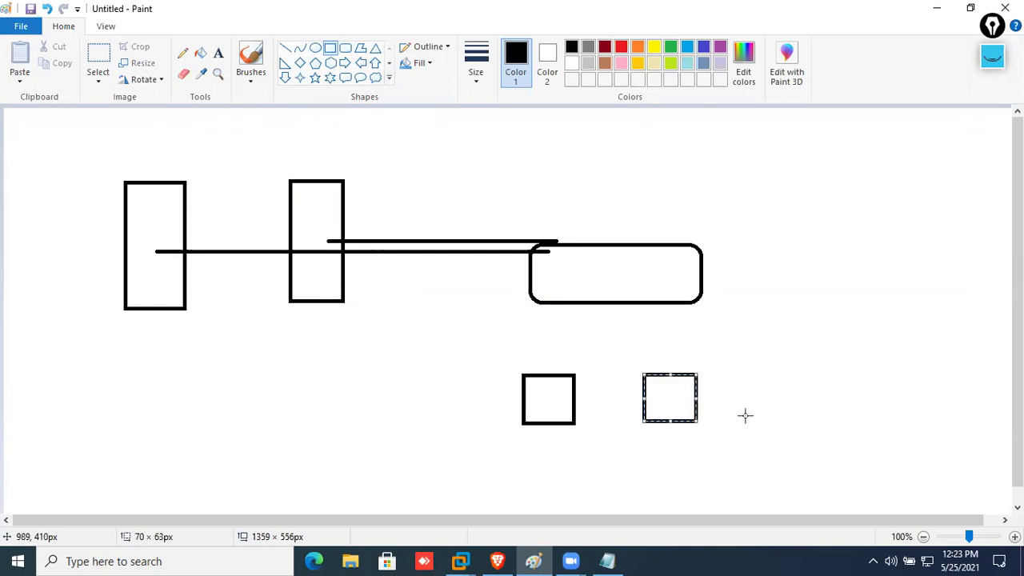
left_click(745, 414)
left_click_drag(764, 362, 831, 416)
left_click(867, 410)
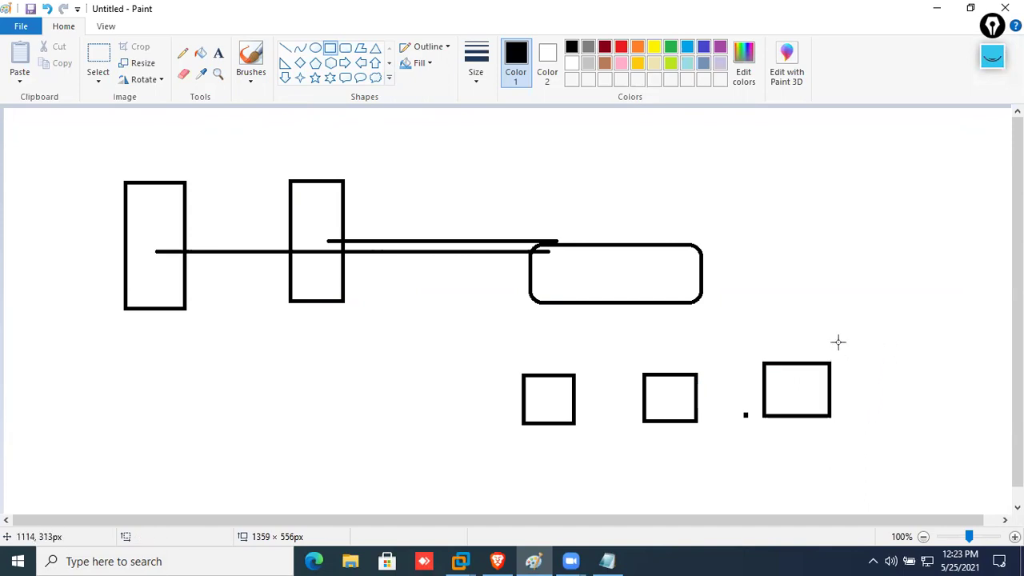
left_click(993, 60)
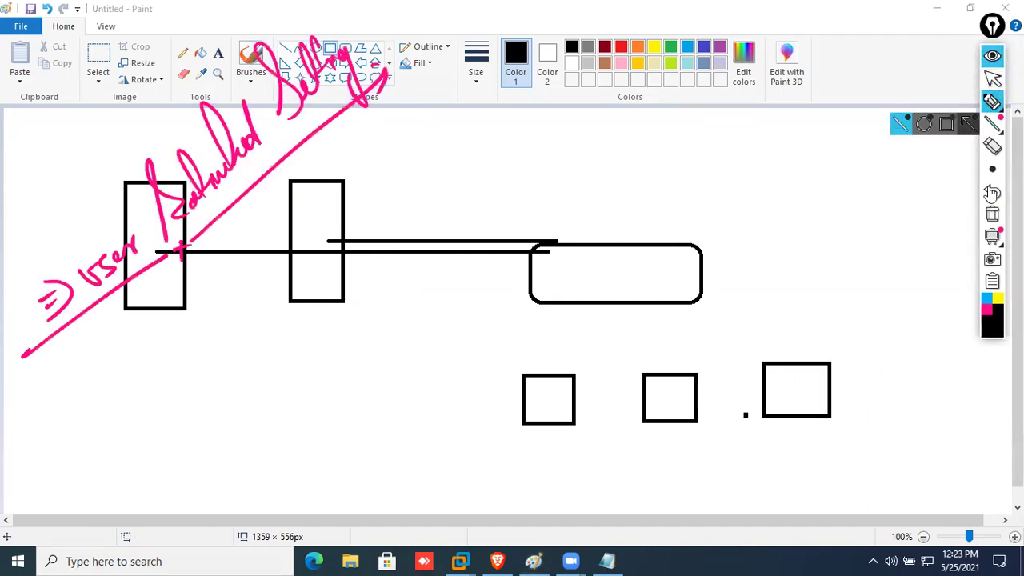
Clear the old annotation and draw marker lines from the rounded box to the three squares.
left_click(992, 214)
mouse_move(992, 101)
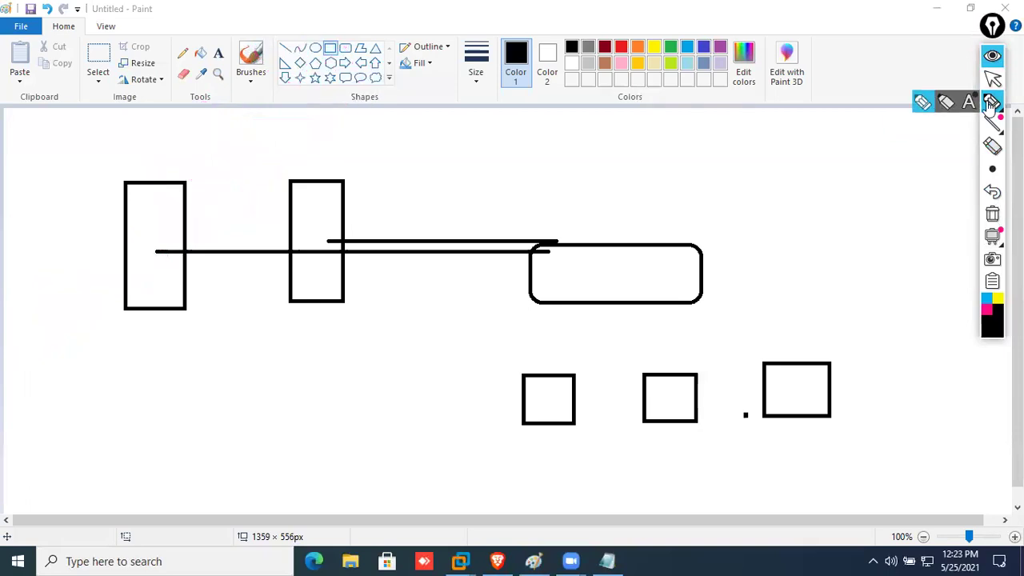
left_click(923, 104)
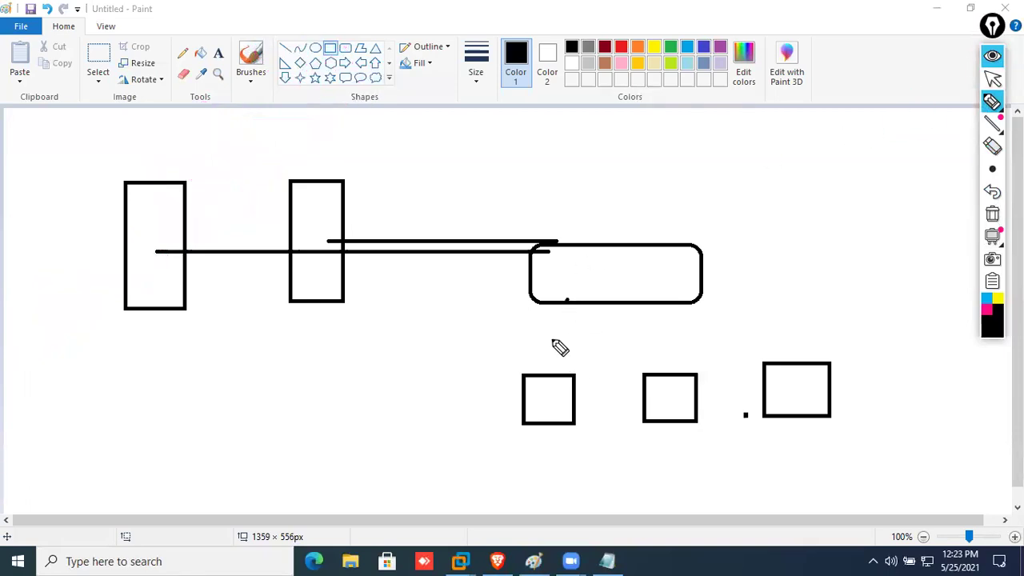
left_click_drag(567, 303, 541, 373)
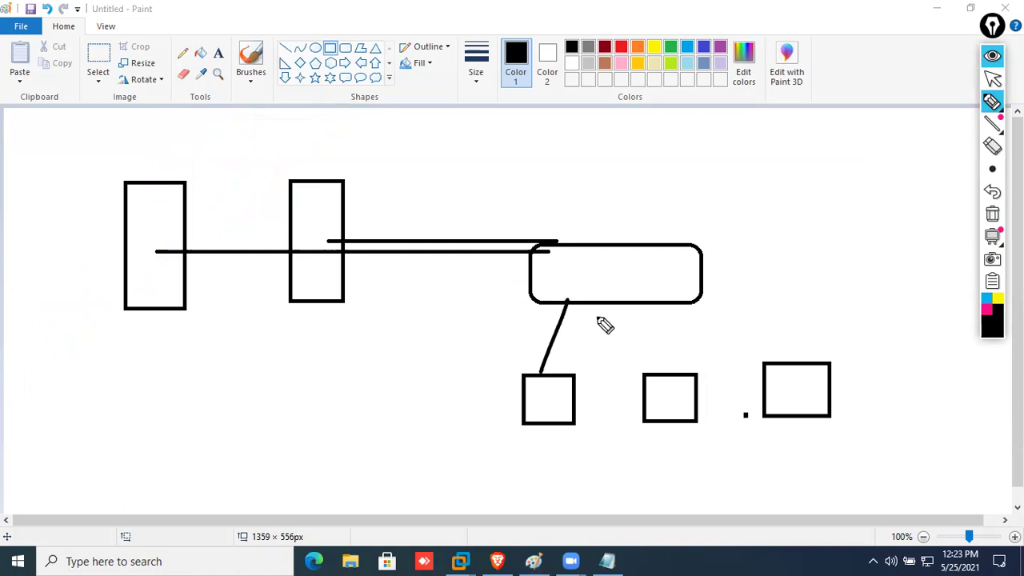
left_click_drag(637, 305, 668, 377)
left_click_drag(682, 303, 788, 366)
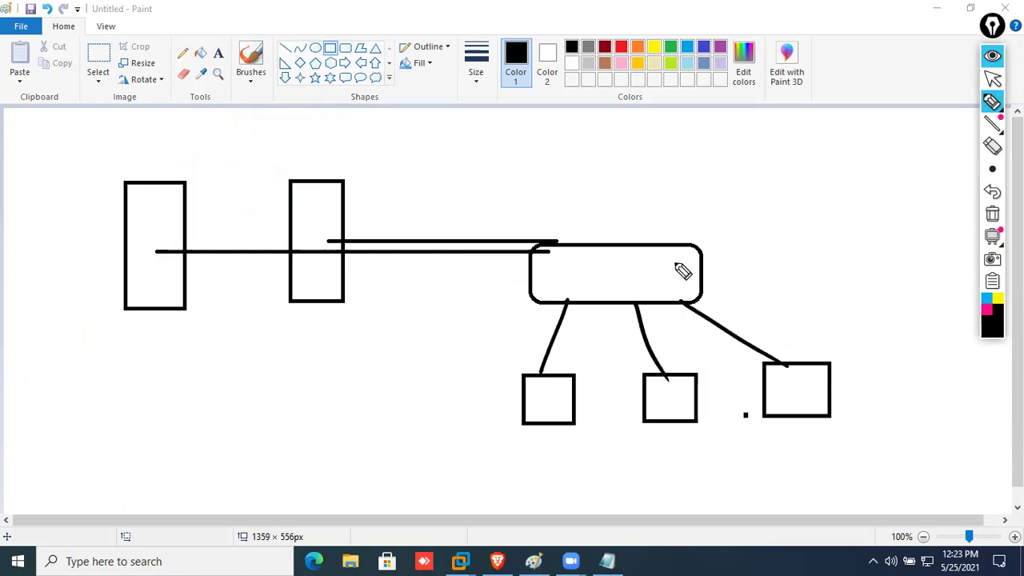
Label the rounded box 'SW' with a tick and an underlined 'Switch' note listing L2 and L3.
left_click_drag(622, 214, 613, 227)
mouse_move(632, 207)
left_mouse_down()
mouse_move(647, 221)
mouse_move(662, 205)
left_mouse_up()
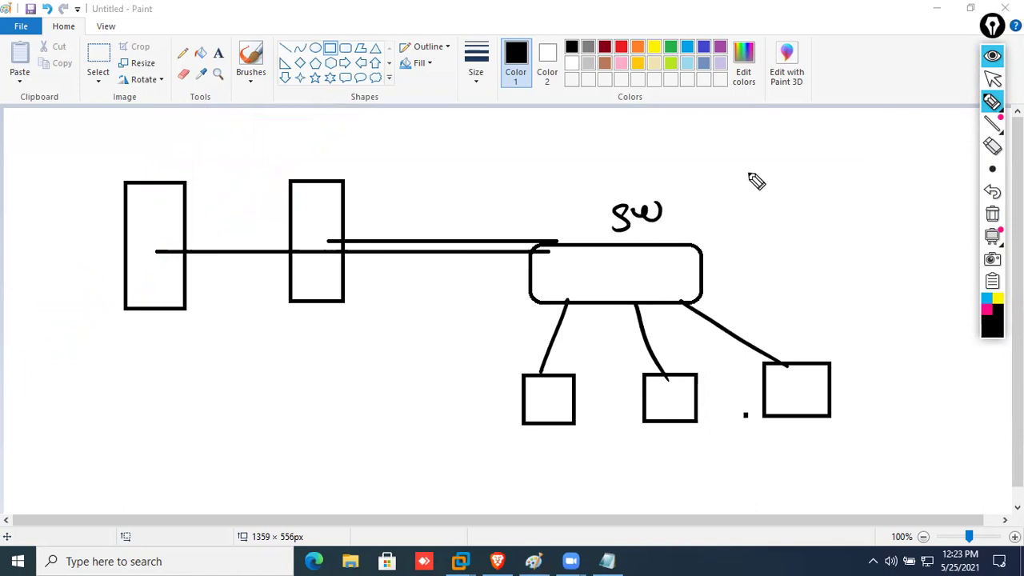
mouse_move(773, 154)
left_mouse_down()
mouse_move(718, 227)
mouse_move(747, 205)
left_mouse_up()
mouse_move(808, 142)
left_mouse_down()
mouse_move(818, 164)
mouse_move(838, 161)
mouse_move(853, 137)
mouse_move(869, 160)
mouse_move(922, 137)
left_mouse_up()
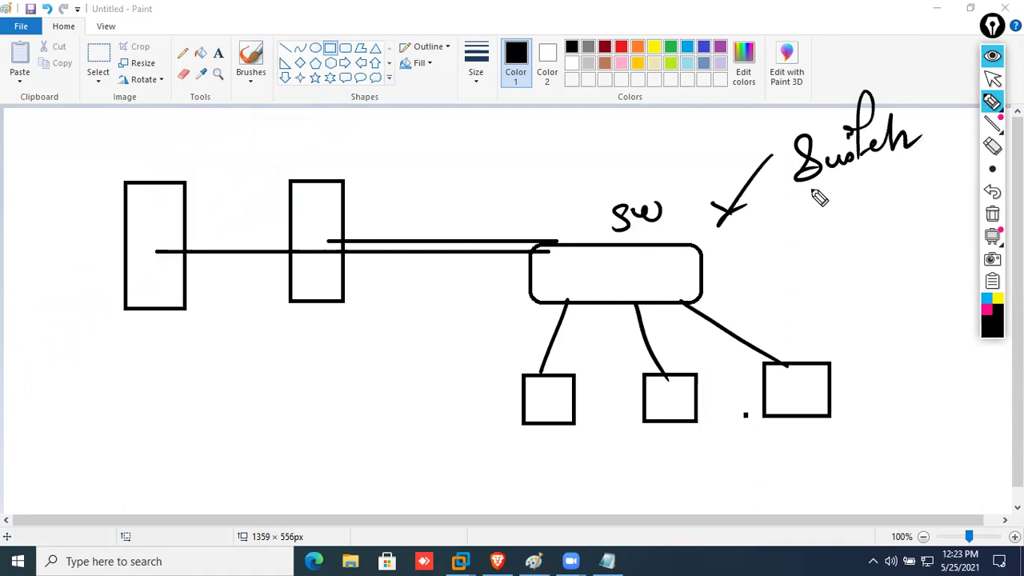
left_click_drag(802, 190, 927, 158)
left_click_drag(842, 193, 861, 213)
mouse_move(869, 198)
left_mouse_down()
mouse_move(885, 212)
mouse_move(860, 250)
mouse_move(872, 250)
left_mouse_up()
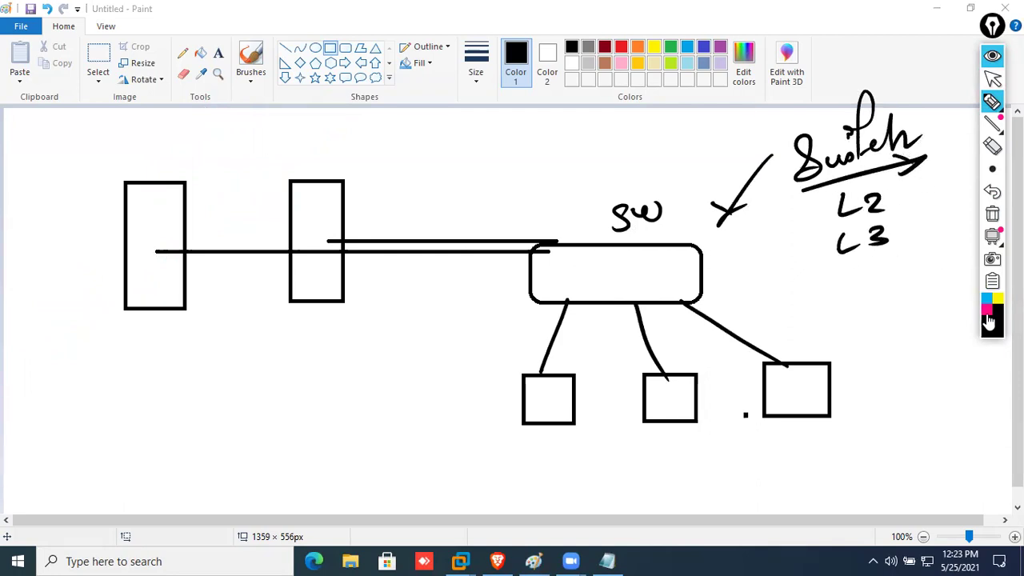
left_click(987, 310)
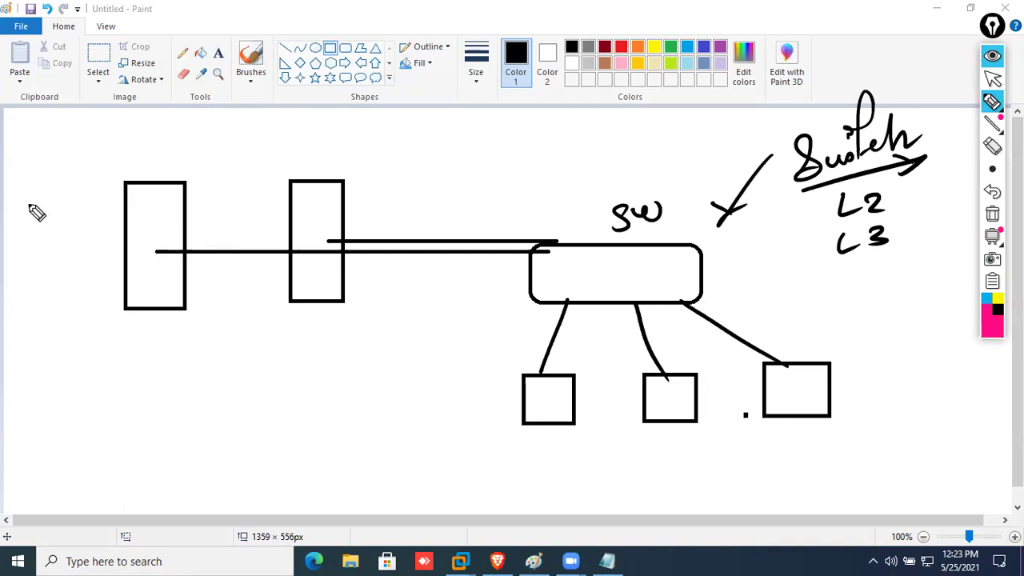
Write 'Active Directory Server' at top left with a long arrow to the first box.
mouse_move(32, 216)
left_mouse_down()
mouse_move(133, 136)
mouse_move(118, 118)
mouse_move(164, 128)
mouse_move(176, 82)
mouse_move(210, 80)
mouse_move(228, 96)
left_mouse_up()
left_click_drag(29, 236, 261, 53)
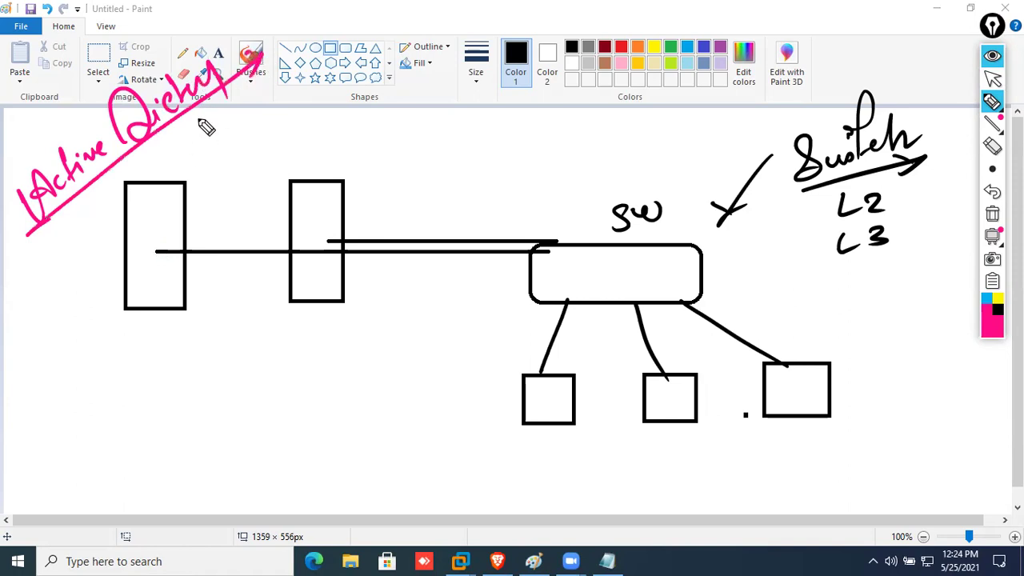
mouse_move(210, 118)
left_mouse_down()
mouse_move(216, 136)
mouse_move(265, 88)
left_mouse_up()
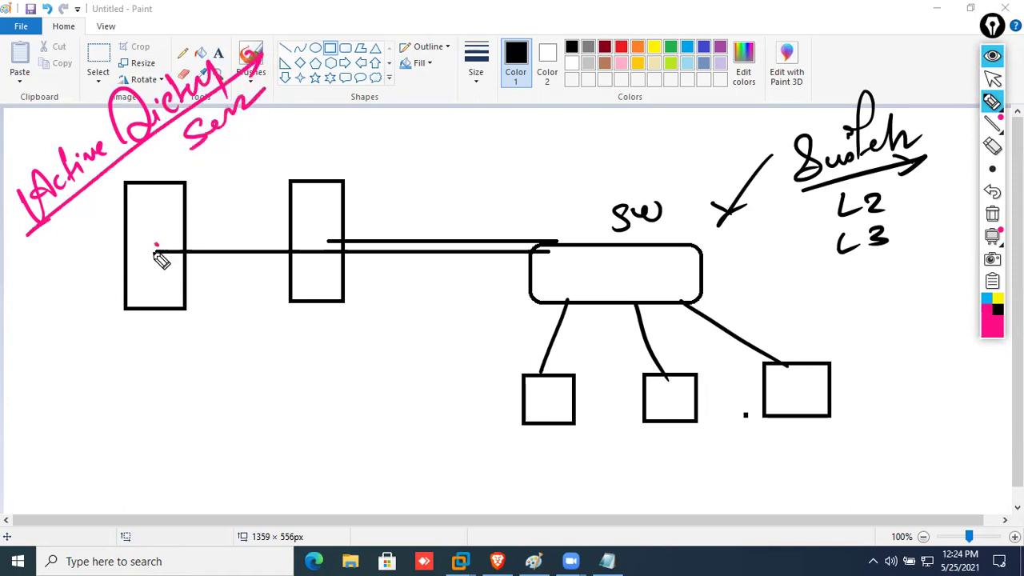
left_click_drag(156, 241, 156, 245)
Add an underlined 'Users Groups… and so on' note at lower left.
mouse_move(30, 361)
left_mouse_down()
mouse_move(40, 384)
mouse_move(80, 356)
mouse_move(61, 393)
mouse_move(101, 384)
mouse_move(117, 364)
left_mouse_up()
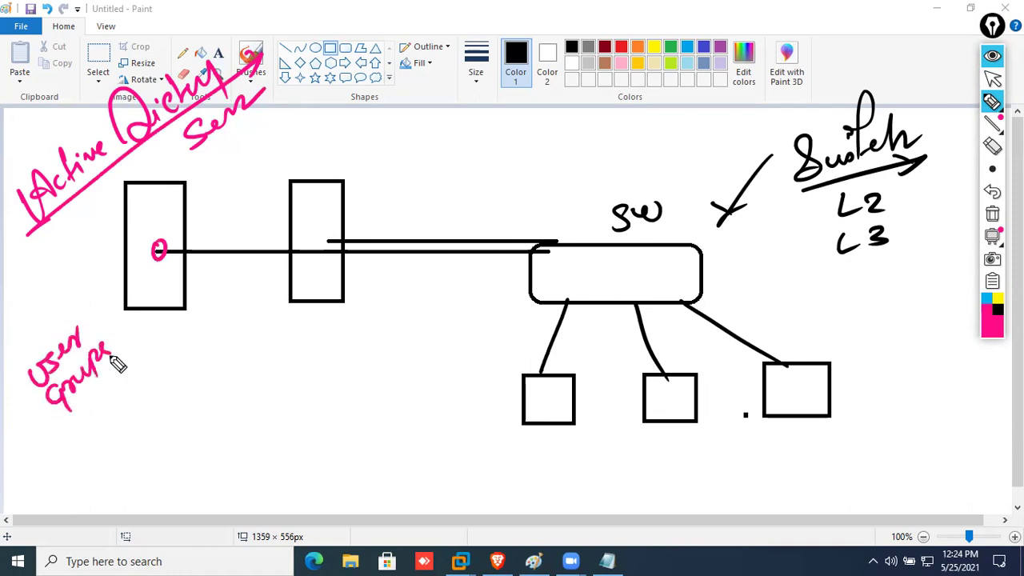
mouse_move(87, 403)
left_mouse_down()
mouse_move(73, 416)
mouse_move(124, 386)
left_mouse_up()
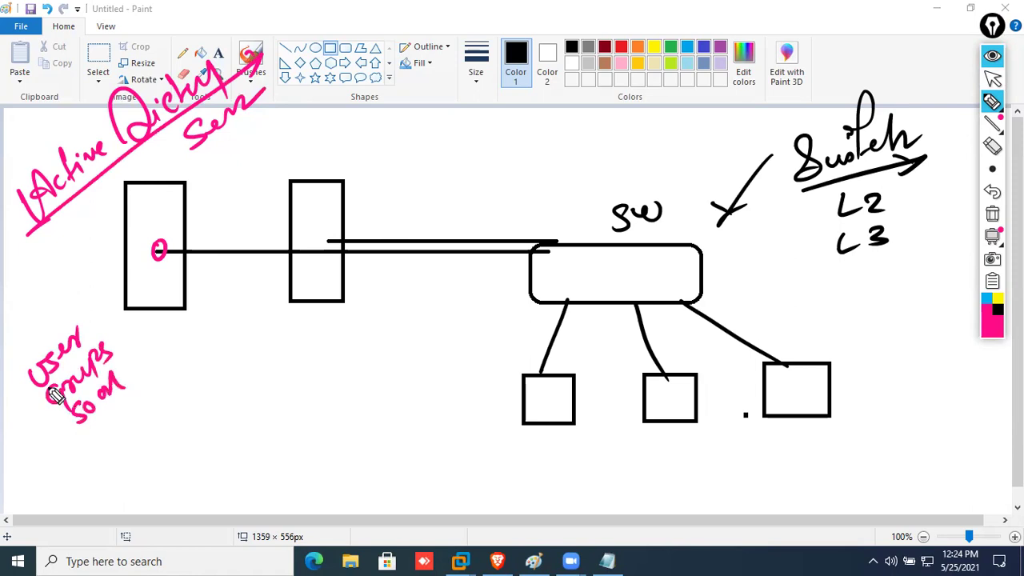
left_click_drag(35, 383, 99, 334)
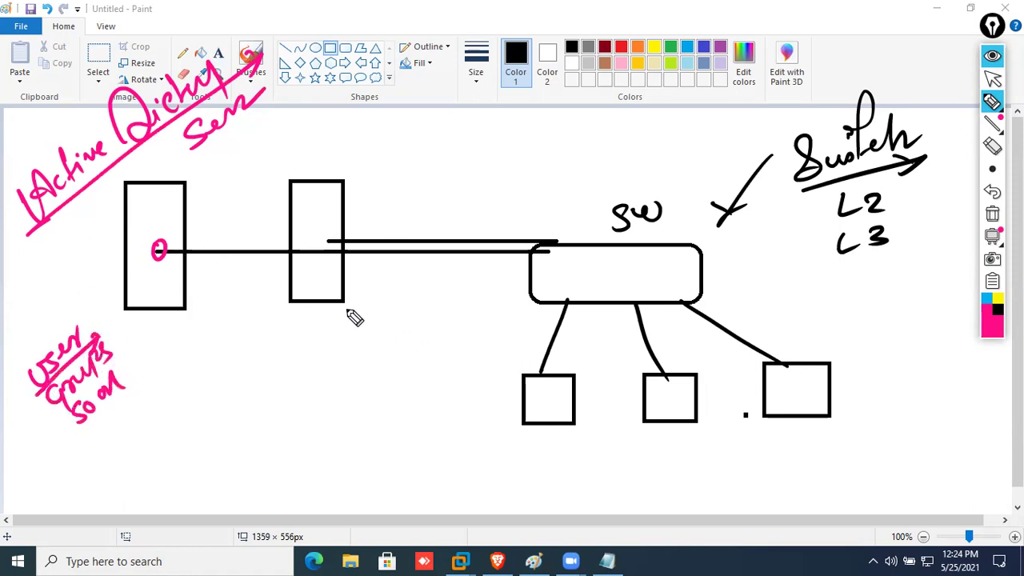
Write a circled two-arrow list of test and project below the second box.
left_click_drag(255, 404, 298, 378)
left_click_drag(271, 381, 291, 391)
left_click_drag(309, 352, 310, 376)
left_click_drag(303, 369, 373, 343)
left_click_drag(258, 442, 314, 408)
mouse_move(294, 417)
left_mouse_down()
mouse_move(346, 404)
mouse_move(389, 368)
mouse_move(394, 331)
mouse_move(410, 320)
left_mouse_up()
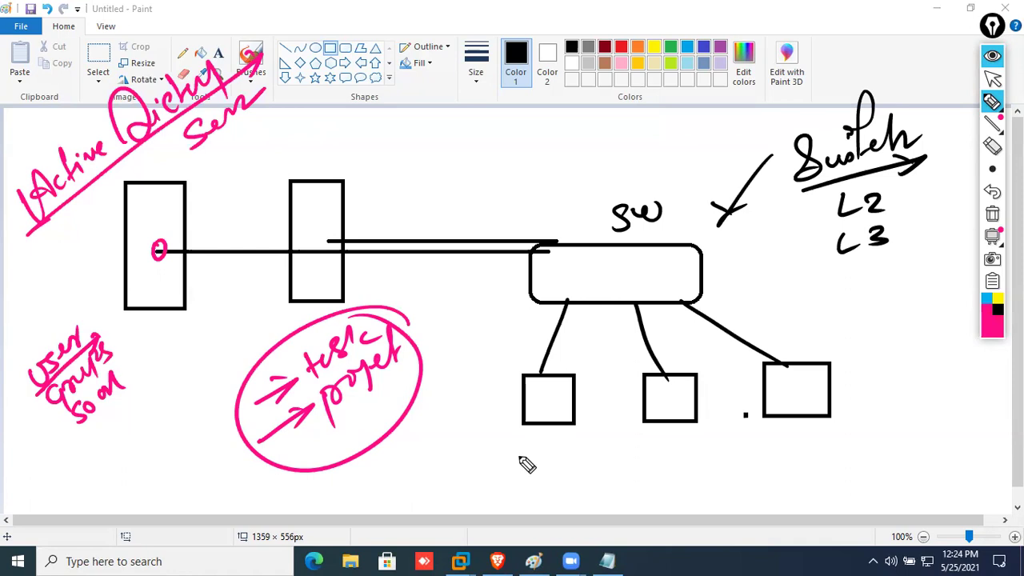
Write an underlined 'omit' above the switch and 'Client win10 OS' notes by the clients.
mouse_move(477, 136)
left_mouse_down()
mouse_move(467, 153)
mouse_move(479, 137)
mouse_move(514, 144)
mouse_move(530, 126)
mouse_move(544, 152)
left_mouse_up()
mouse_move(445, 165)
left_mouse_down()
mouse_move(535, 167)
mouse_move(568, 192)
mouse_move(590, 169)
mouse_move(608, 192)
mouse_move(573, 192)
left_mouse_up()
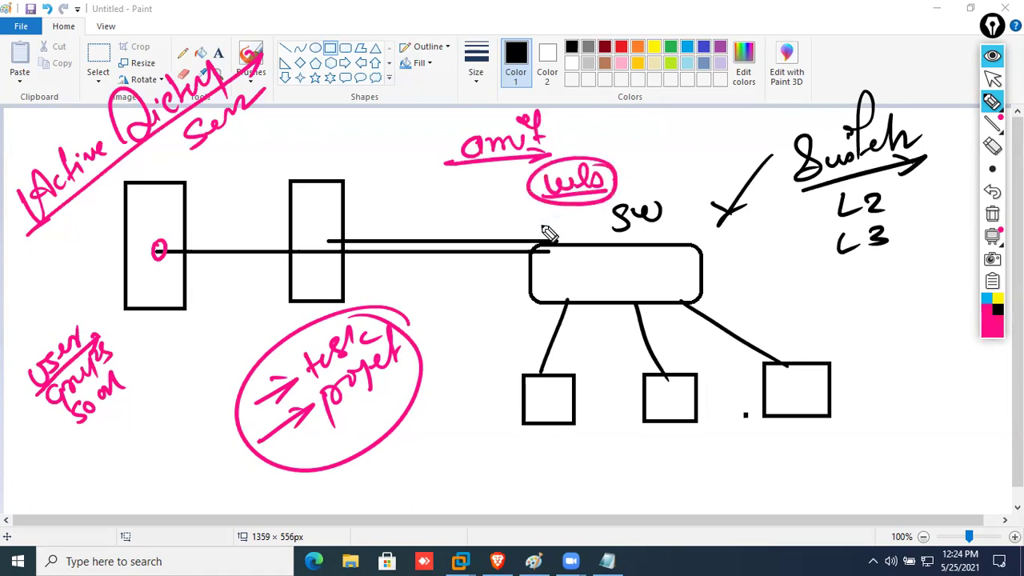
mouse_move(422, 464)
left_mouse_down()
mouse_move(496, 437)
mouse_move(478, 460)
mouse_move(501, 437)
left_mouse_up()
mouse_move(478, 474)
left_mouse_down()
mouse_move(503, 489)
mouse_move(528, 479)
mouse_move(539, 457)
mouse_move(551, 478)
left_mouse_up()
mouse_move(472, 512)
left_mouse_down()
mouse_move(552, 461)
mouse_move(588, 481)
mouse_move(676, 446)
left_mouse_up()
mouse_move(549, 512)
left_mouse_down()
mouse_move(663, 485)
mouse_move(589, 485)
left_mouse_up()
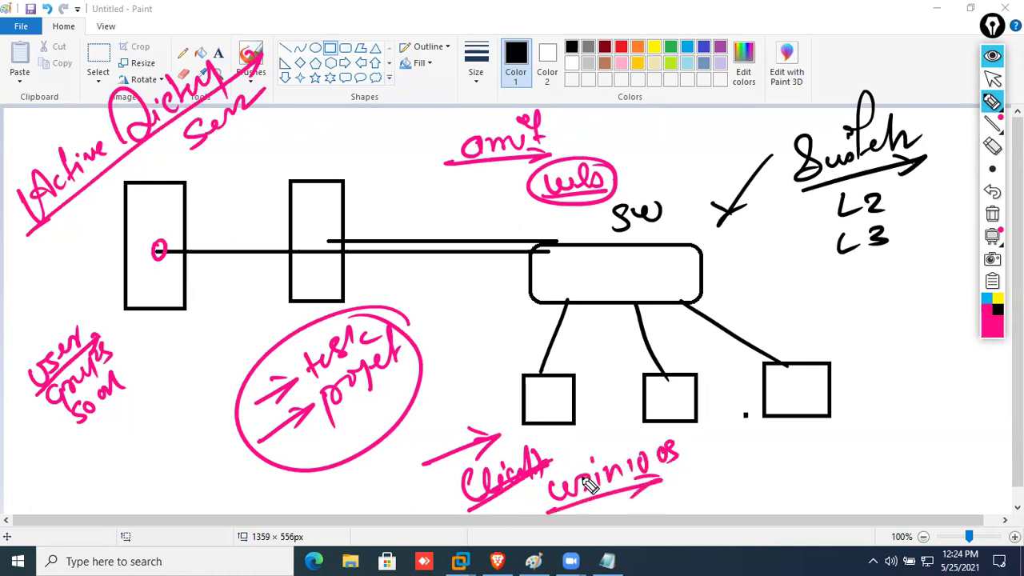
Draw a pink curve from the left client to the second box and circle 'F/S' above it.
left_click(541, 369)
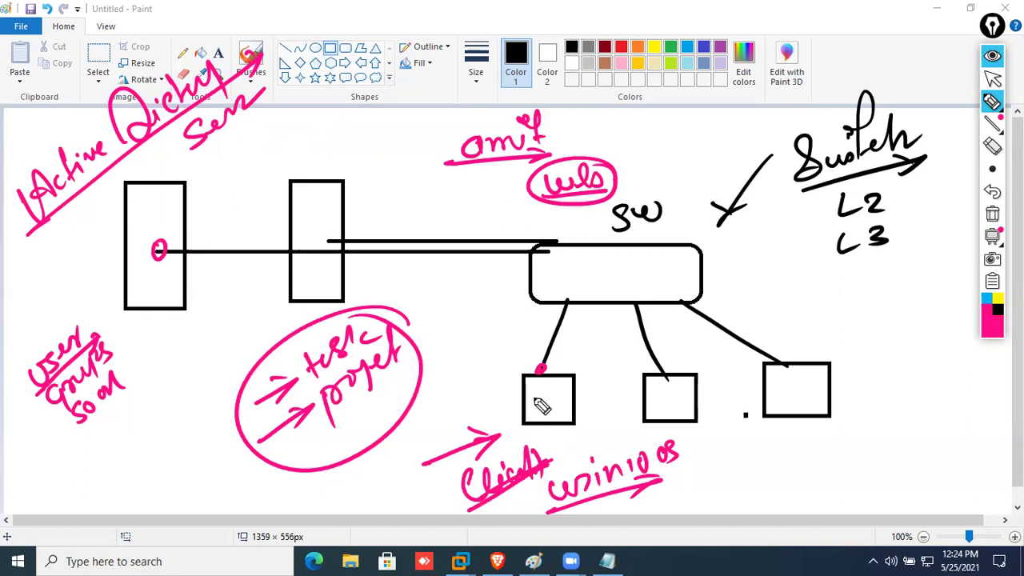
mouse_move(549, 396)
left_mouse_down()
mouse_move(338, 213)
mouse_move(296, 215)
left_mouse_up()
mouse_move(312, 166)
left_mouse_down()
mouse_move(340, 132)
mouse_move(314, 152)
left_mouse_up()
left_click_drag(362, 119, 339, 171)
left_click_drag(400, 126, 369, 162)
mouse_move(404, 120)
left_mouse_down()
mouse_move(343, 174)
mouse_move(404, 116)
left_mouse_up()
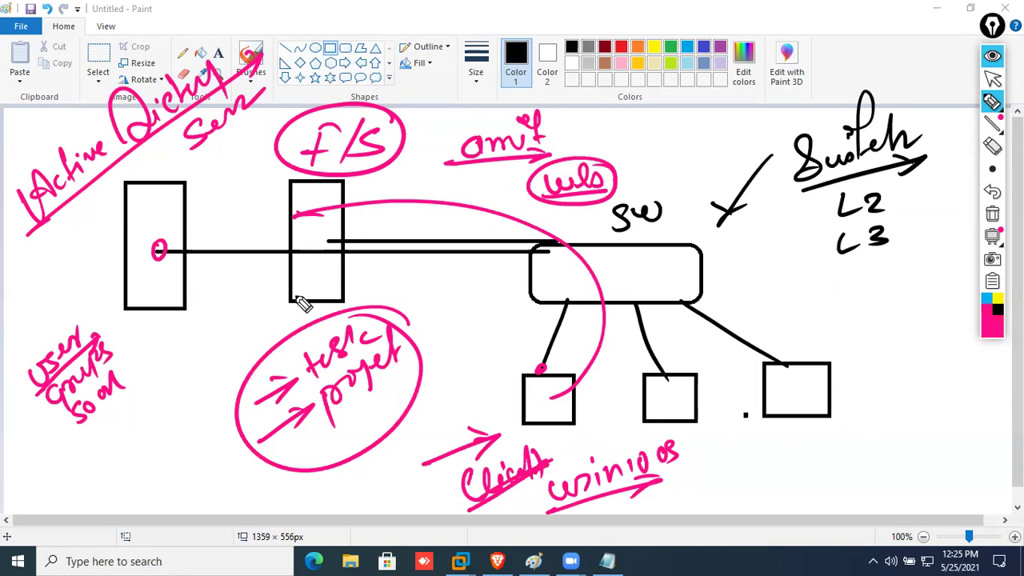
Add a circled 'FS' at lower left with an arrow up toward the server area.
left_click_drag(182, 420, 272, 315)
left_click_drag(236, 325, 270, 343)
left_click_drag(134, 445, 128, 484)
mouse_move(130, 472)
left_mouse_down()
mouse_move(152, 453)
mouse_move(147, 488)
left_mouse_up()
left_click_drag(158, 421, 165, 482)
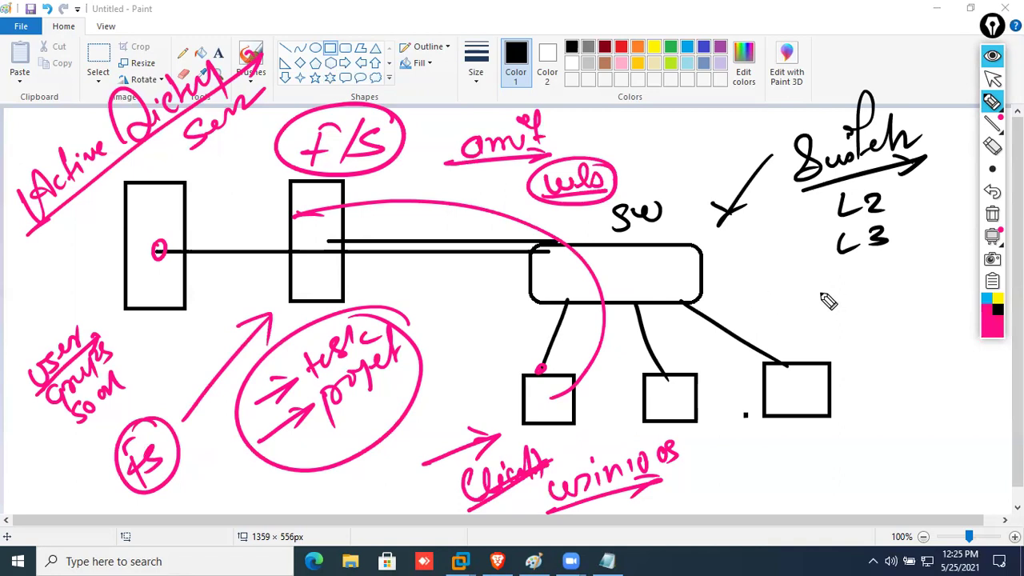
Write an underlined, circled home redirection note below L3.
mouse_move(817, 282)
left_mouse_down()
mouse_move(817, 308)
mouse_move(836, 294)
left_mouse_up()
mouse_move(837, 281)
left_mouse_down()
mouse_move(836, 308)
mouse_move(968, 282)
left_mouse_up()
mouse_move(816, 319)
left_mouse_down()
mouse_move(928, 324)
mouse_move(945, 310)
left_mouse_up()
left_click_drag(952, 254, 960, 324)
mouse_move(815, 264)
left_mouse_down()
mouse_move(797, 324)
mouse_move(854, 344)
left_mouse_up()
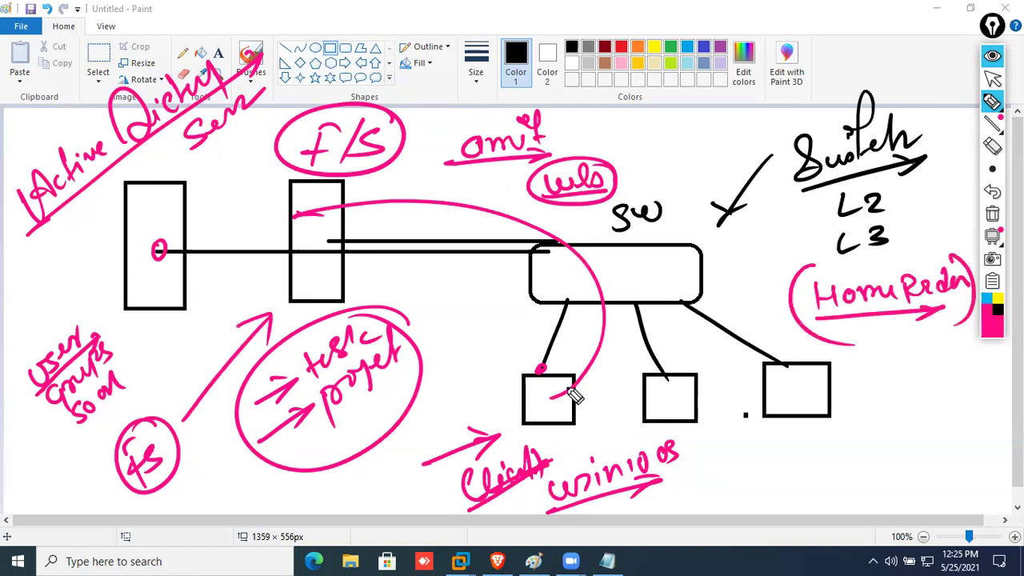
Circle all three client boxes and draw a curve from the file-server box to the right client.
left_click_drag(576, 376, 588, 380)
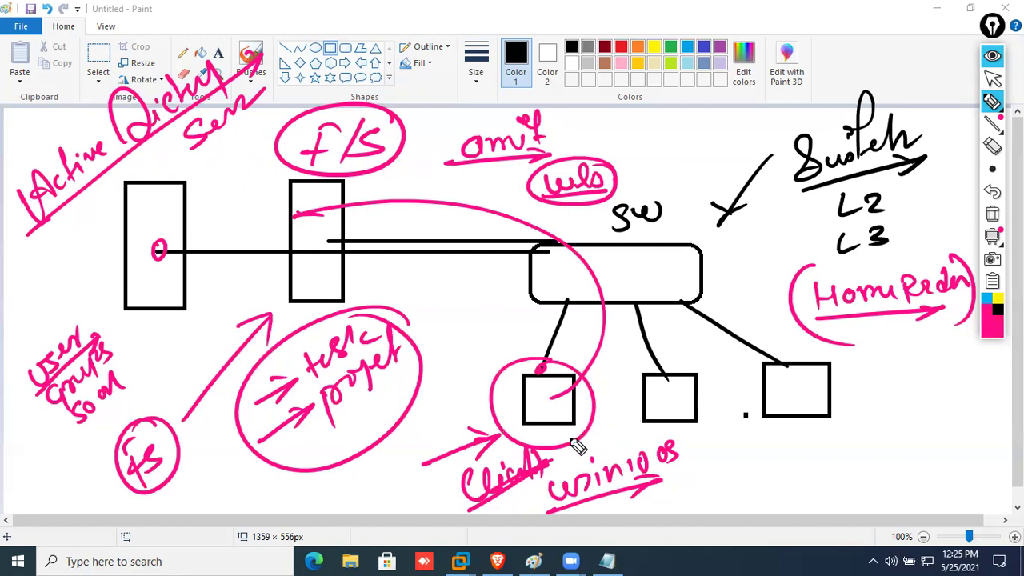
left_click_drag(704, 366, 703, 404)
mouse_move(805, 347)
left_mouse_down()
mouse_move(815, 438)
mouse_move(796, 347)
left_mouse_up()
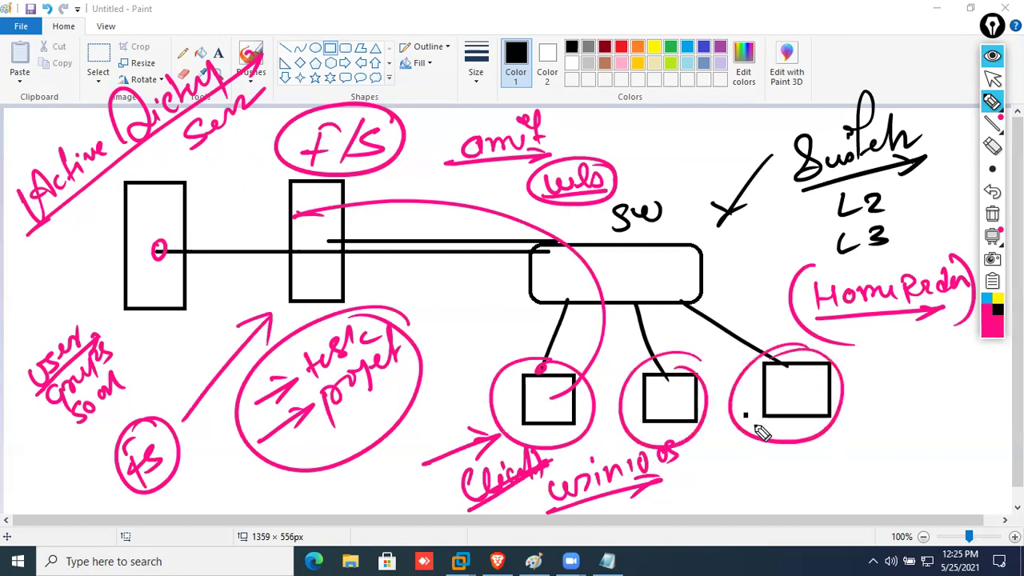
left_click_drag(383, 205, 798, 389)
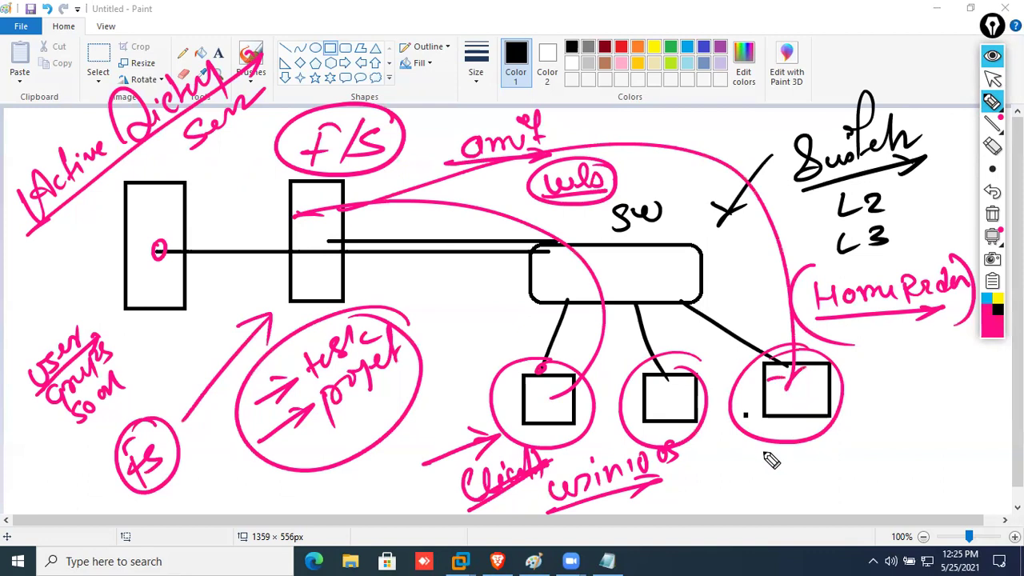
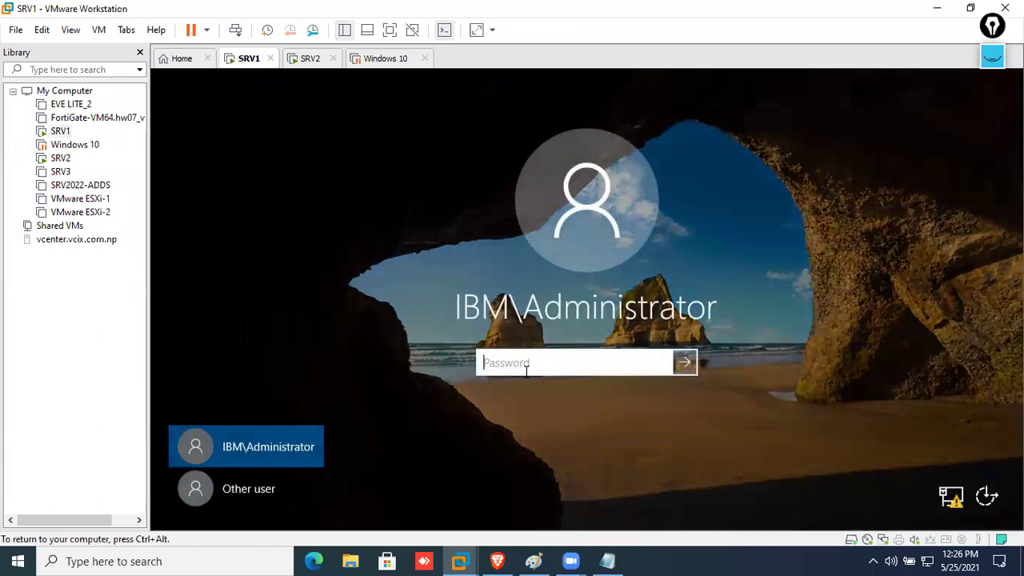
Sign in to SRV1 with the administrator password and dismiss the Shutdown Event Tracker.
type("•")
key("BackSpace")
key("BackSpace")
type("••••••••")
key("Return")
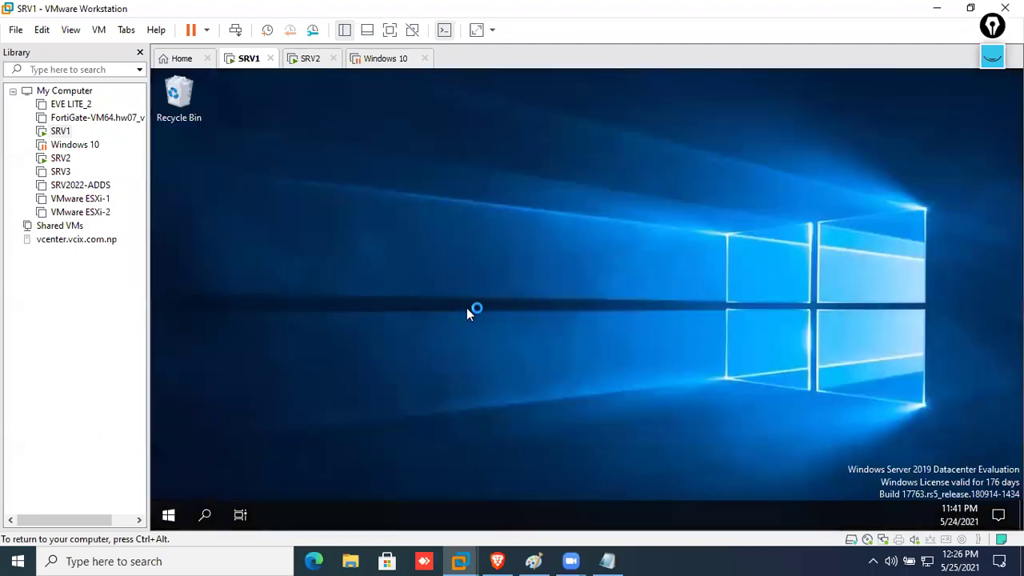
right_click(469, 313)
left_click(657, 399)
left_click(657, 399)
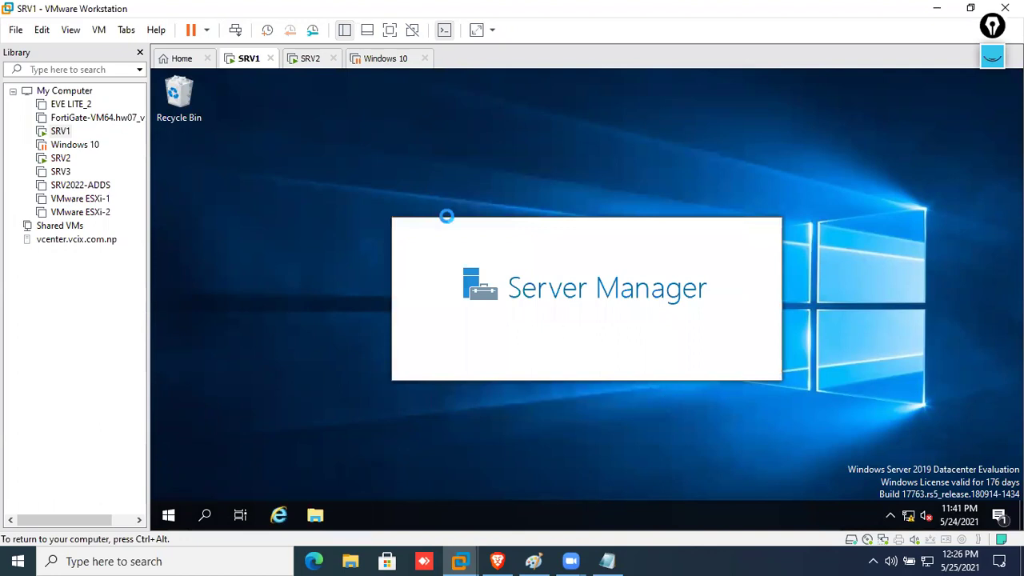
Unlock SRV2 with Ctrl+Alt+Del and sign in with the domain Administrator account.
left_click(313, 63)
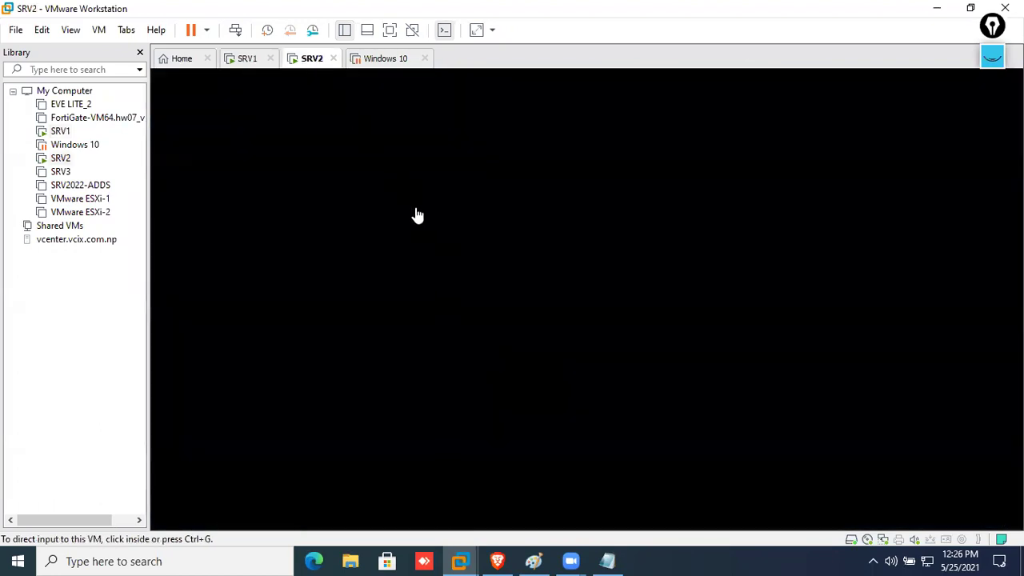
left_click(434, 222)
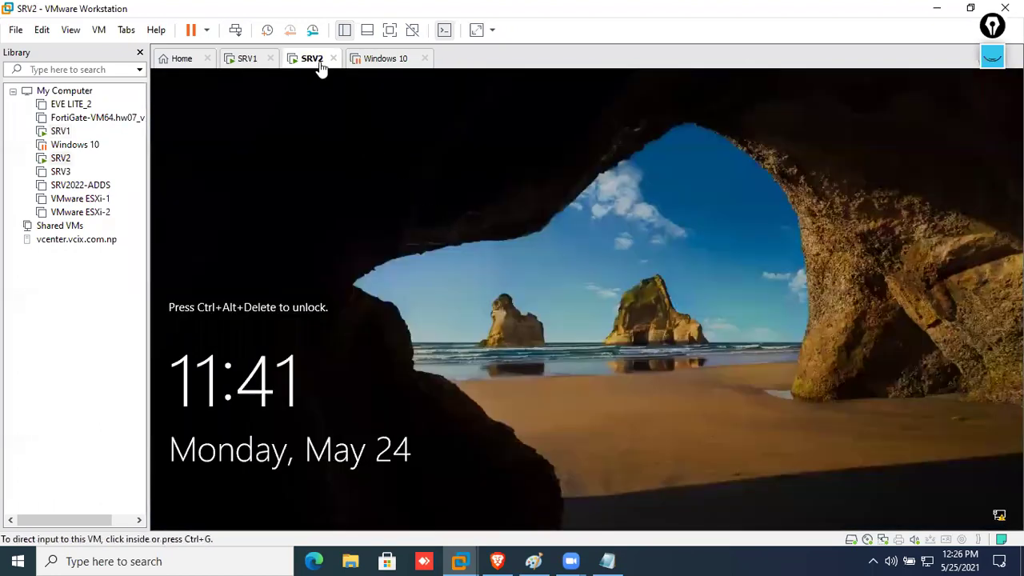
right_click(320, 68)
left_click(367, 140)
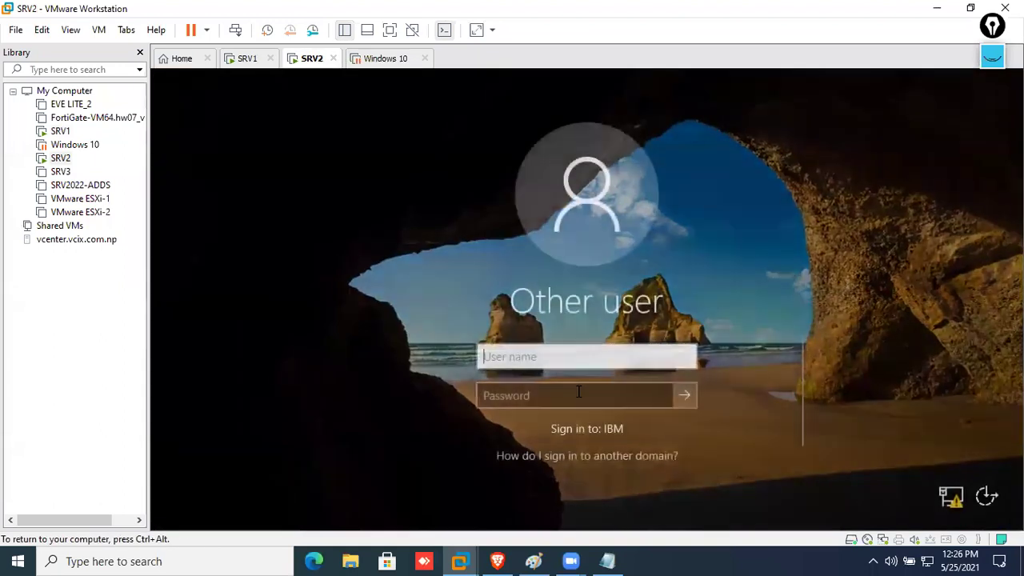
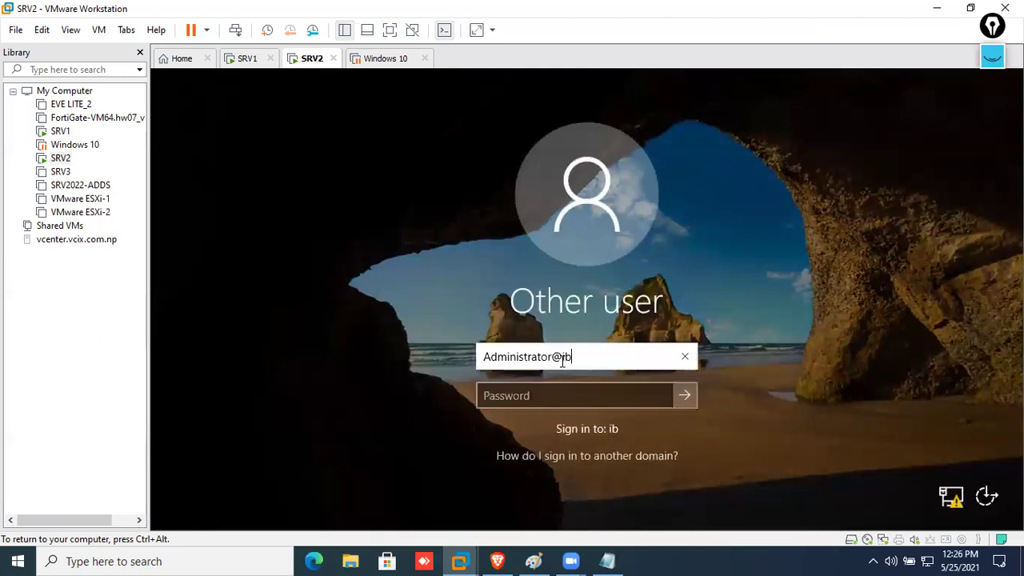
key("Tab")
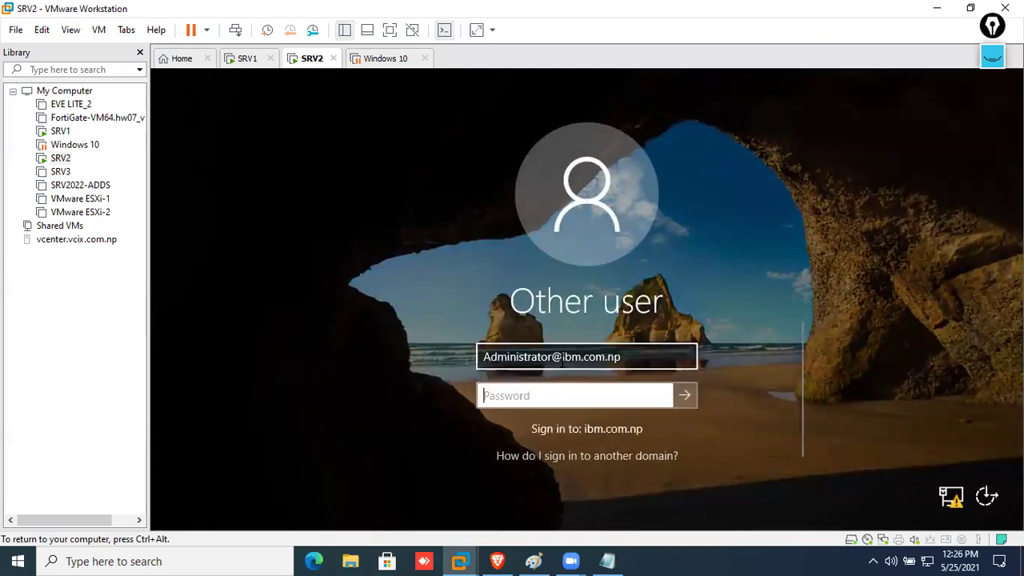
type("••••••••")
key("Return")
key("ctrl+alt")
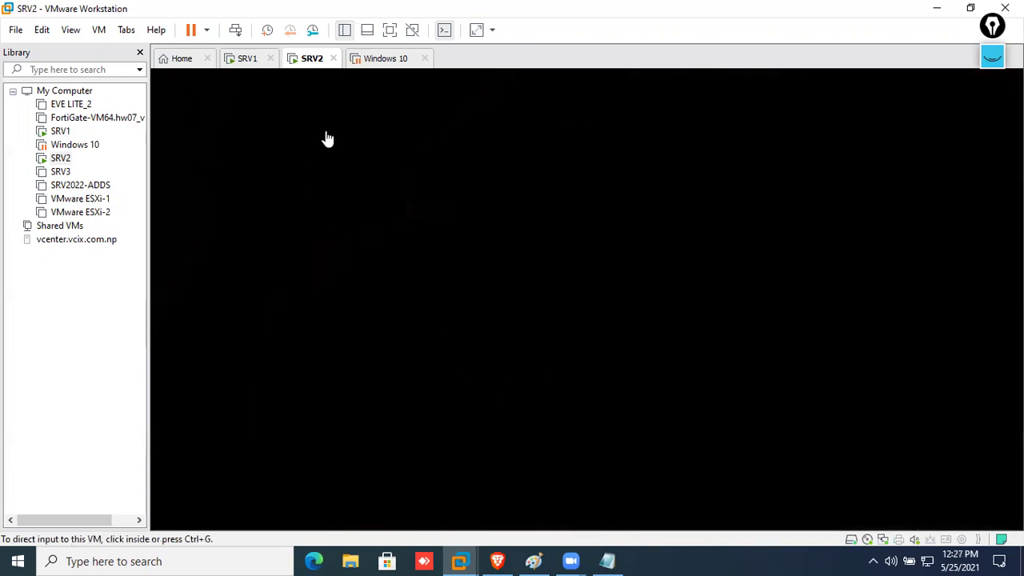
left_click(384, 60)
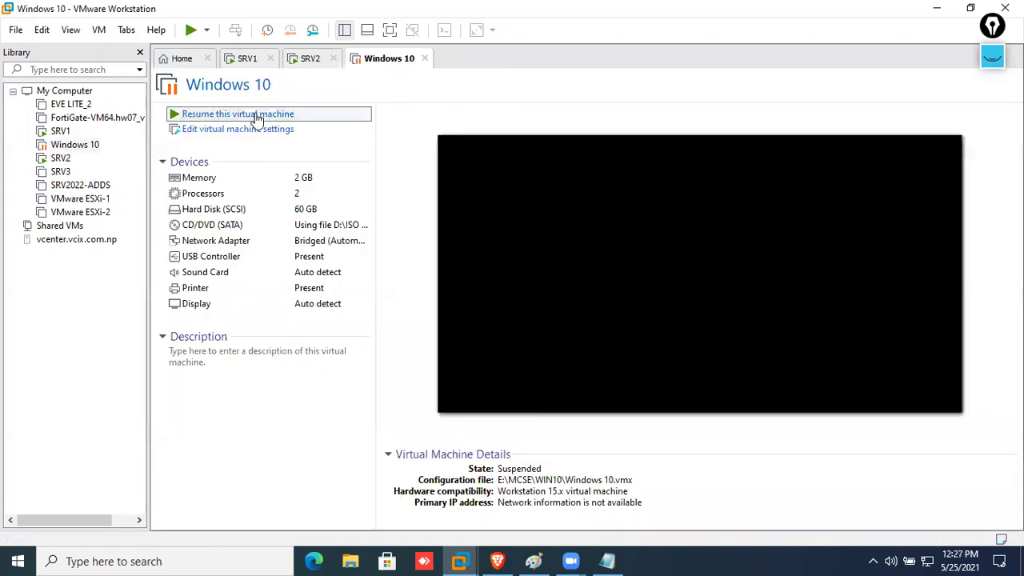
Resume the suspended Windows 10 machine, checking on SRV2 while it restores.
left_click(259, 115)
left_click(312, 64)
left_click(379, 64)
left_click(322, 67)
left_click(396, 64)
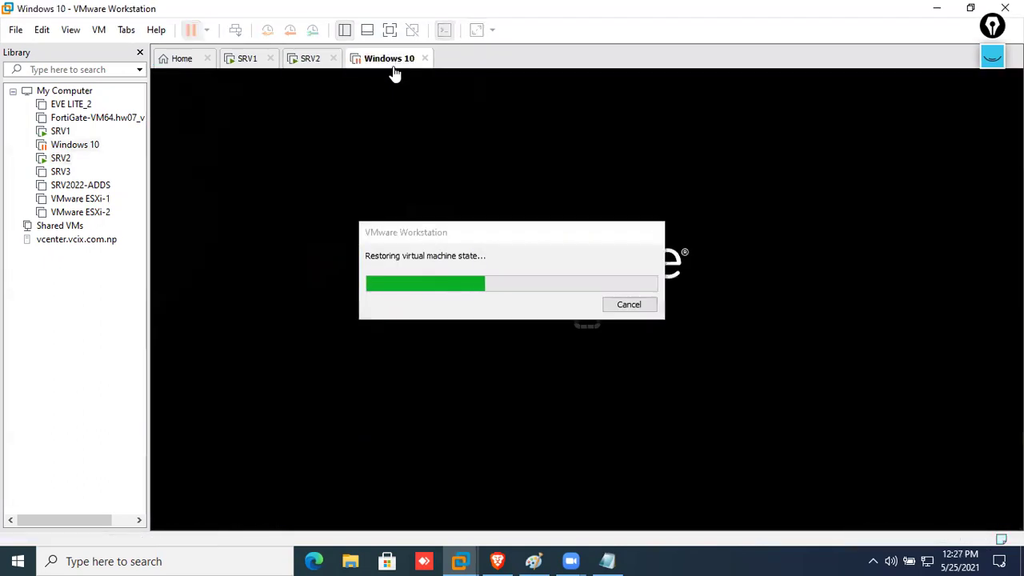
left_click(313, 69)
left_click(368, 61)
left_click(304, 66)
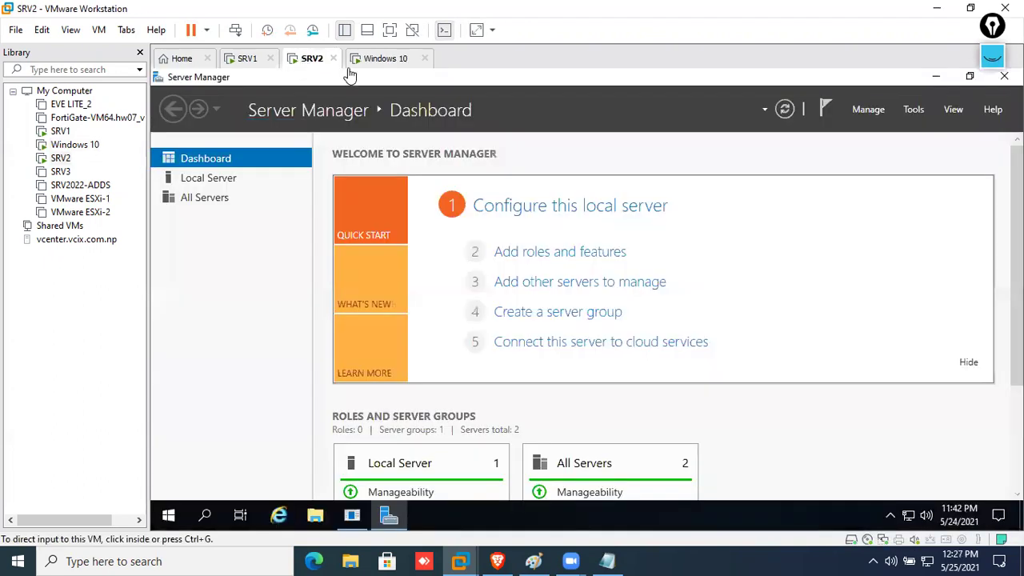
Power on SRV3 and rename it Client 1 in the library.
left_click(60, 172)
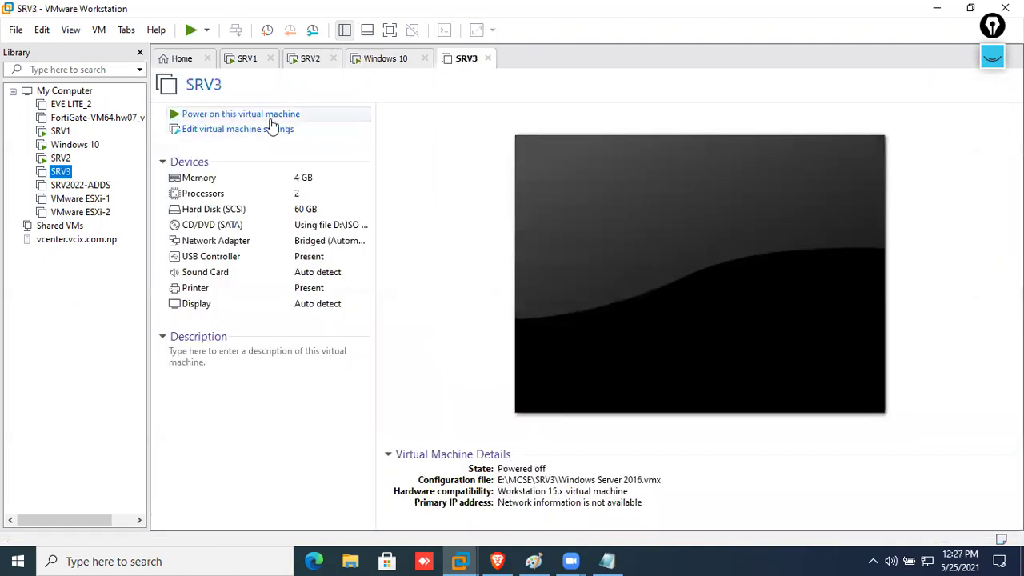
left_click(318, 113)
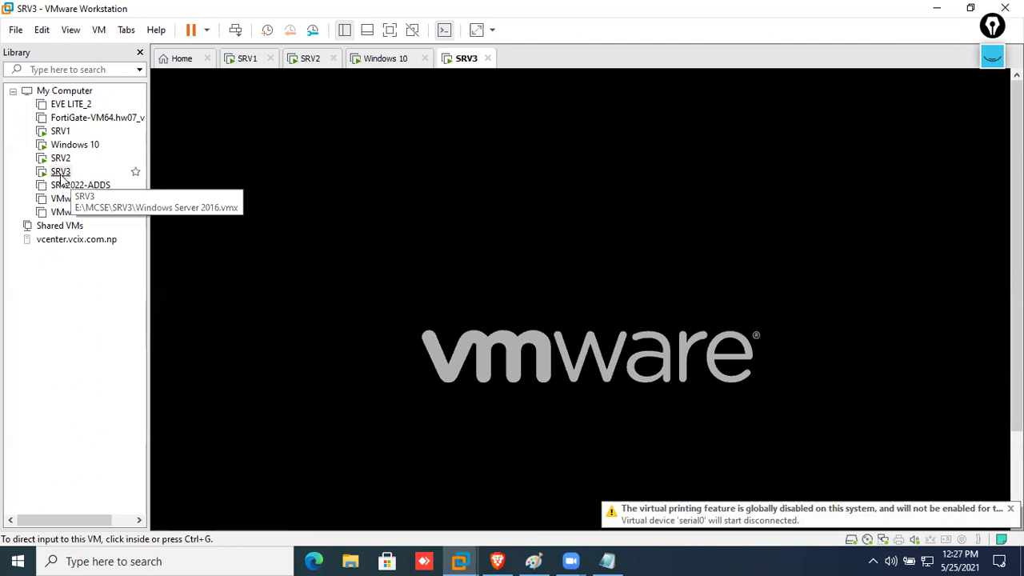
right_click(61, 173)
left_click(100, 224)
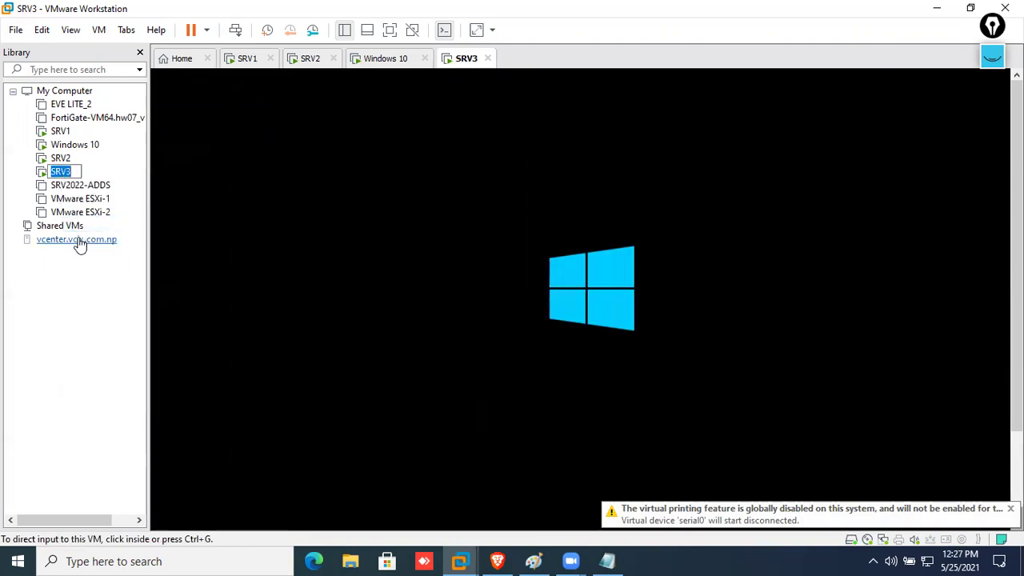
key("BackSpace")
type("Client")
type("s")
key("BackSpace")
type("1")
key("Return")
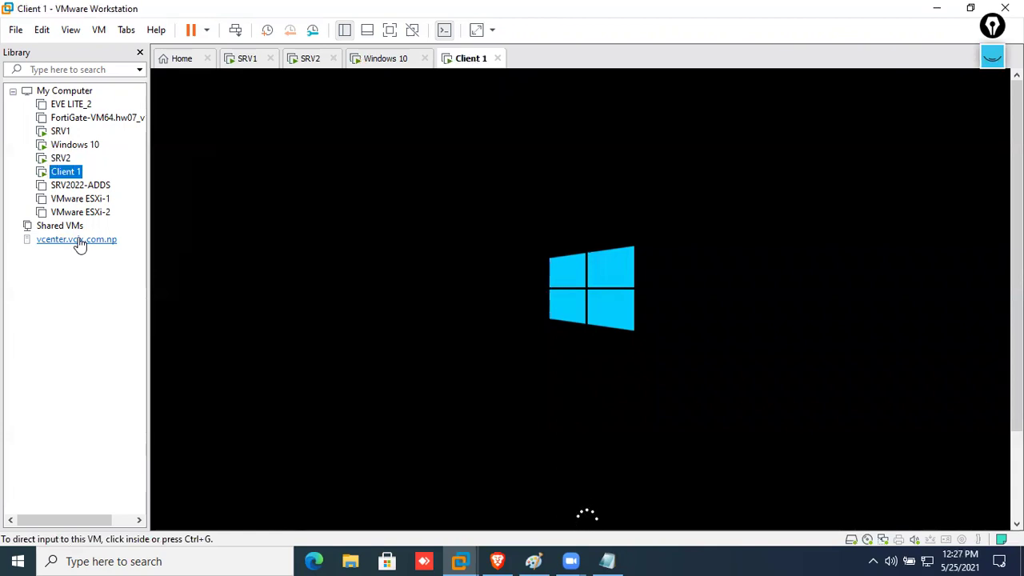
Check the Windows 10 and Client 1 machines, then return to SRV1's Server Manager.
left_click(384, 70)
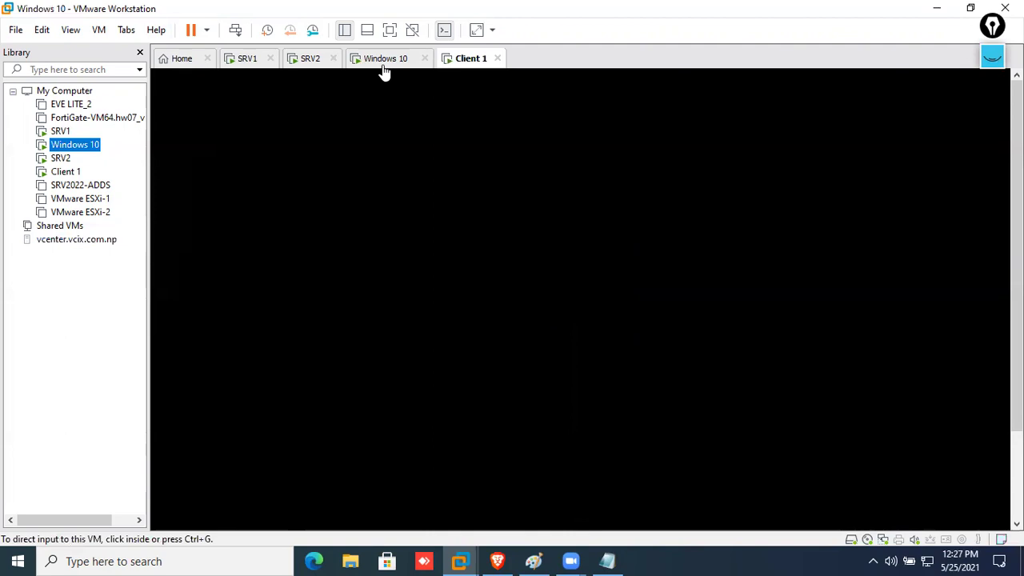
left_click(480, 71)
left_click(392, 70)
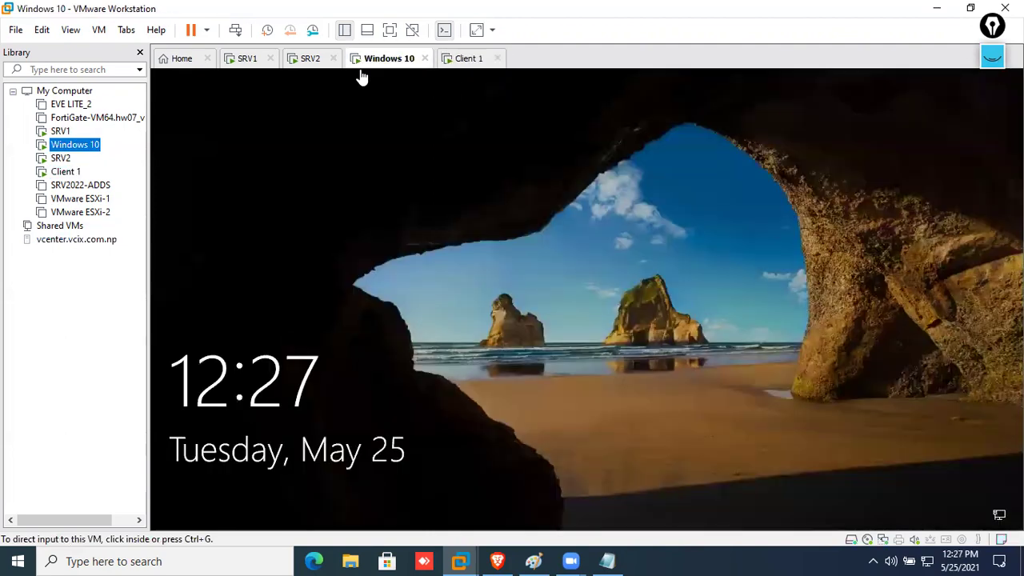
left_click(304, 68)
left_click(244, 64)
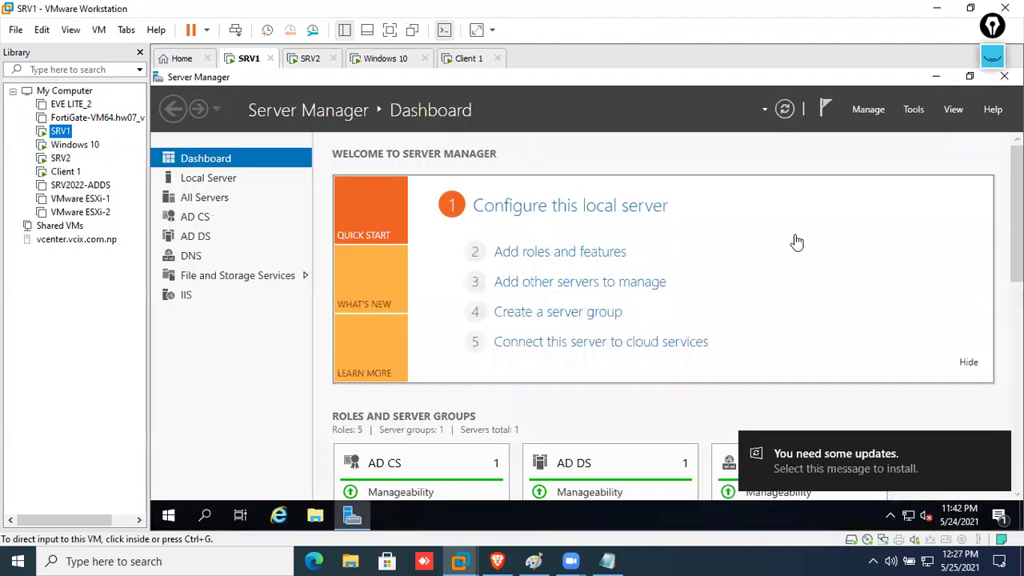
Dismiss the updates notice and launch Active Directory Users and Computers from Tools.
left_click(997, 442)
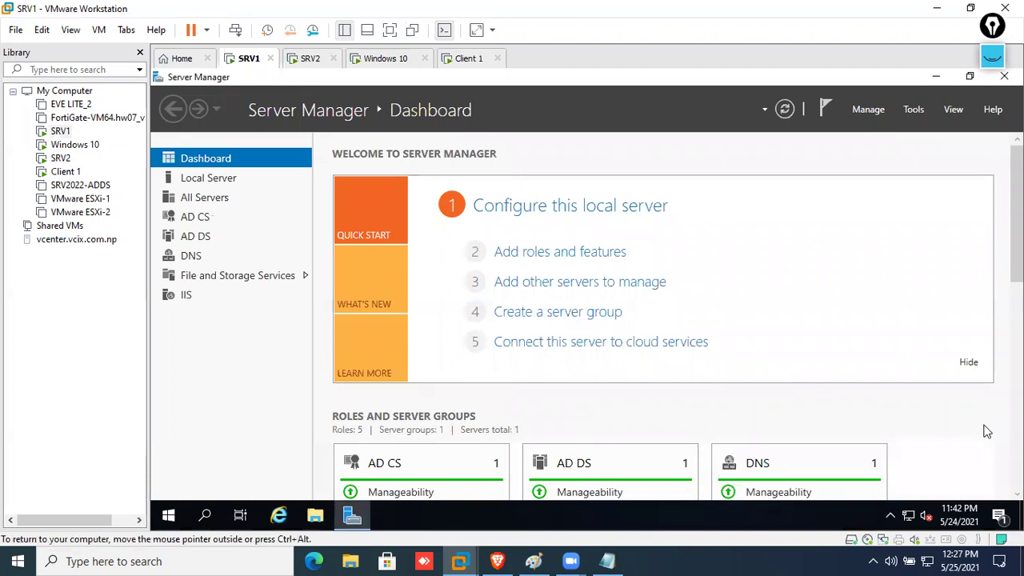
left_click(925, 109)
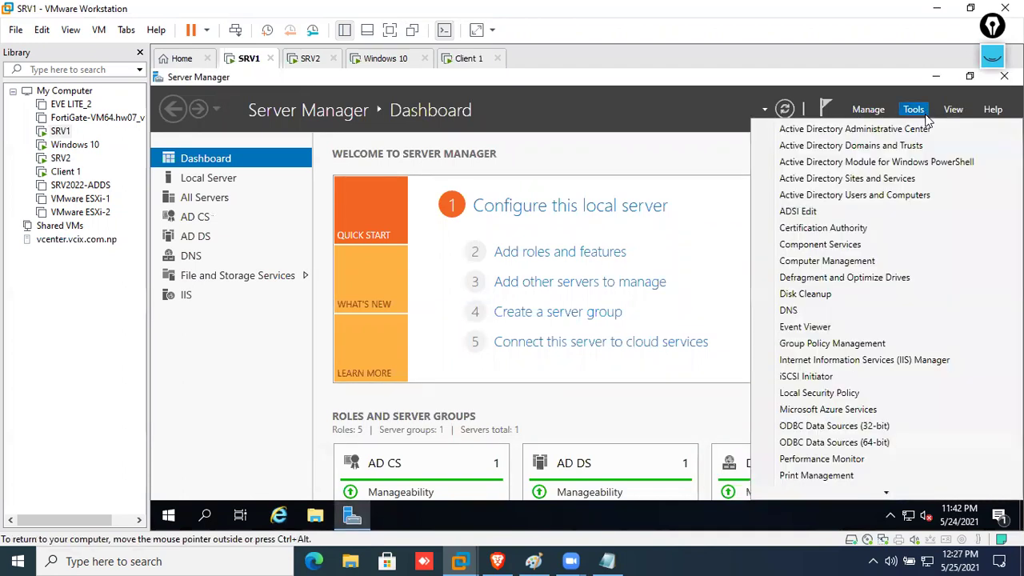
left_click(916, 197)
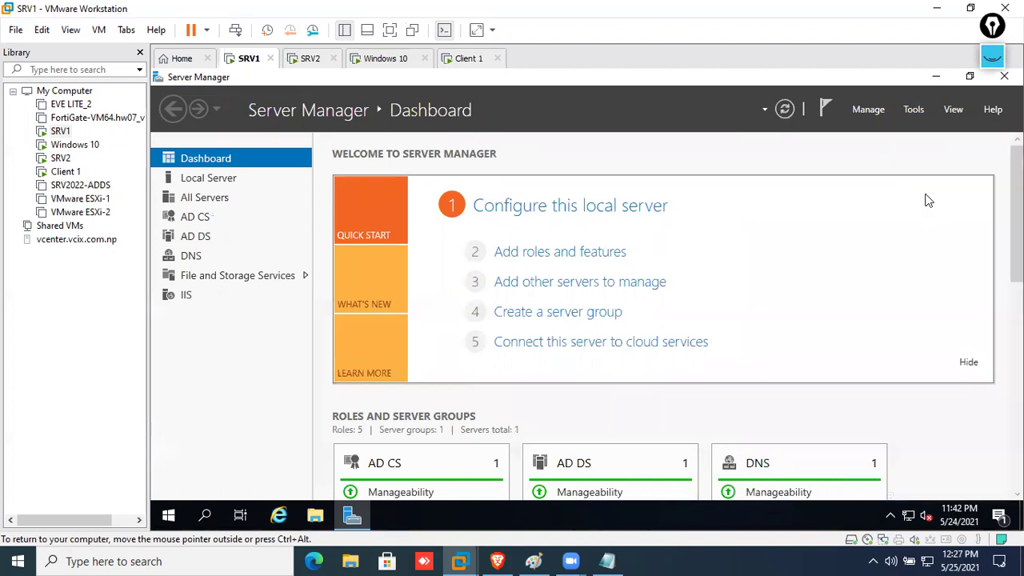
left_click(936, 78)
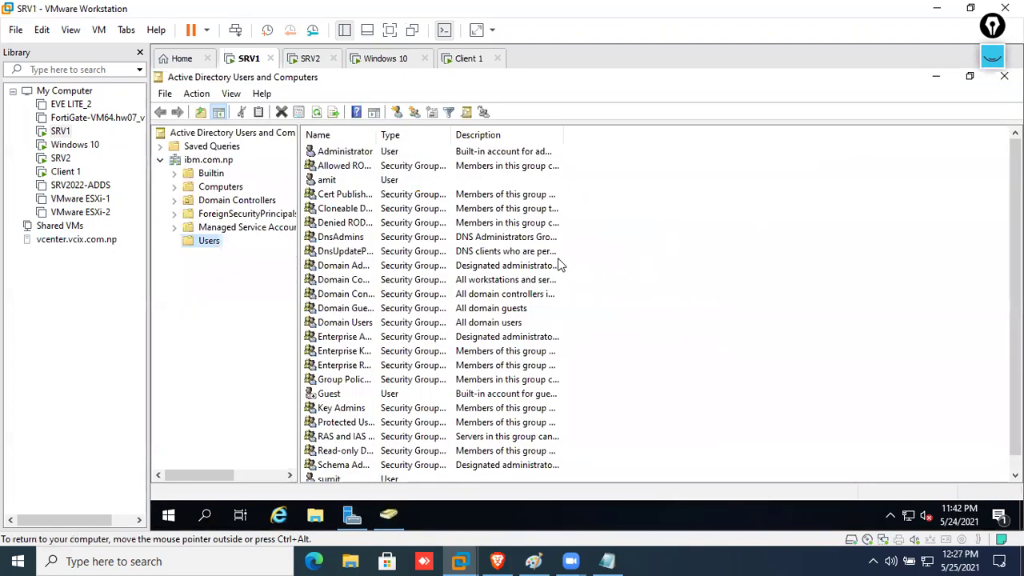
Browse the domain's built-in containers, ending back in Users.
left_click(236, 227)
left_click(228, 214)
left_click(221, 200)
left_click(212, 174)
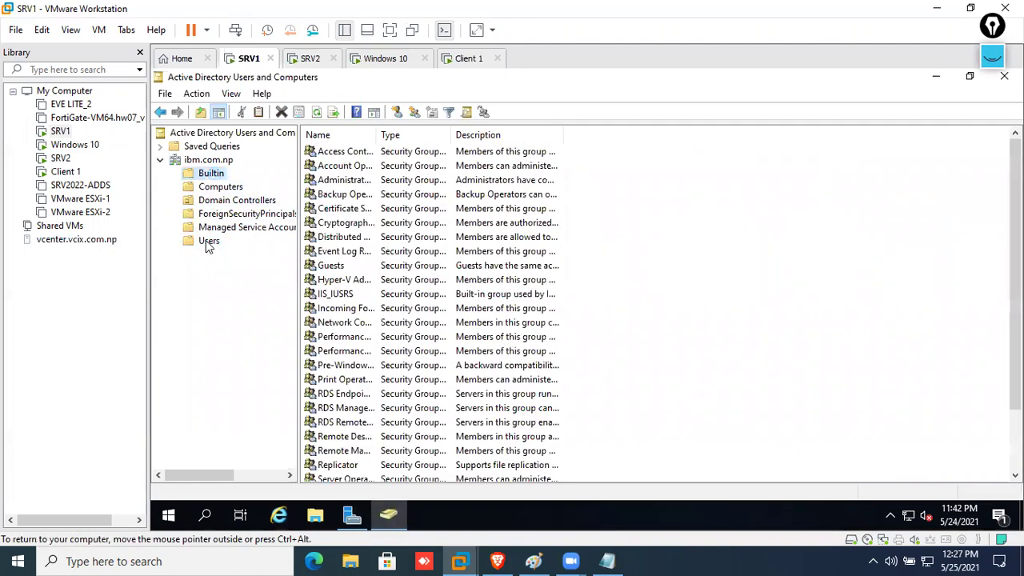
left_click(207, 241)
Look over the existing user accounts and refresh the Users list twice.
left_click(345, 181)
scroll(342, 376, "down", 2)
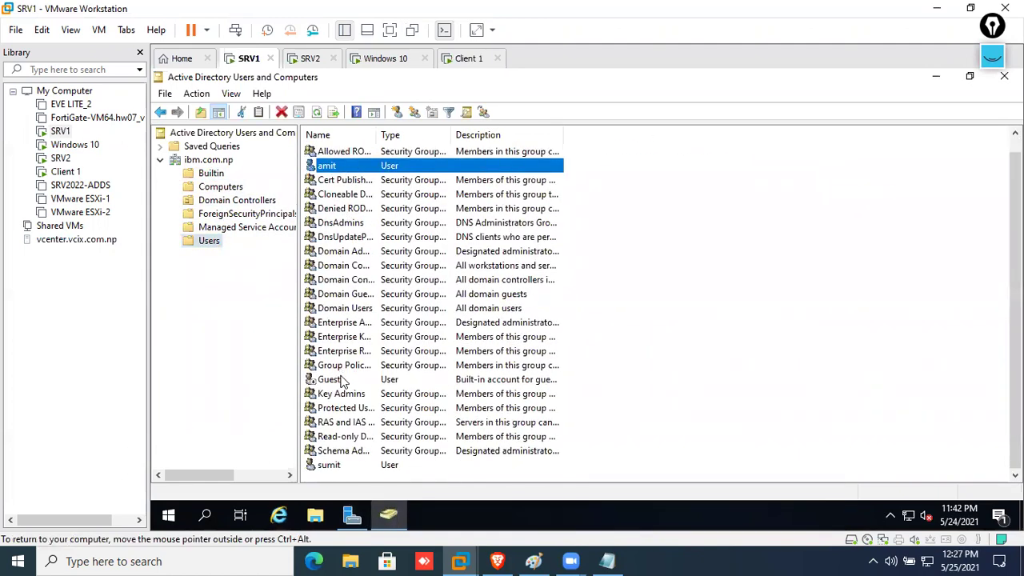
left_click(345, 466)
scroll(344, 310, "up", 1)
left_click(331, 180)
left_click(729, 268)
right_click(722, 244)
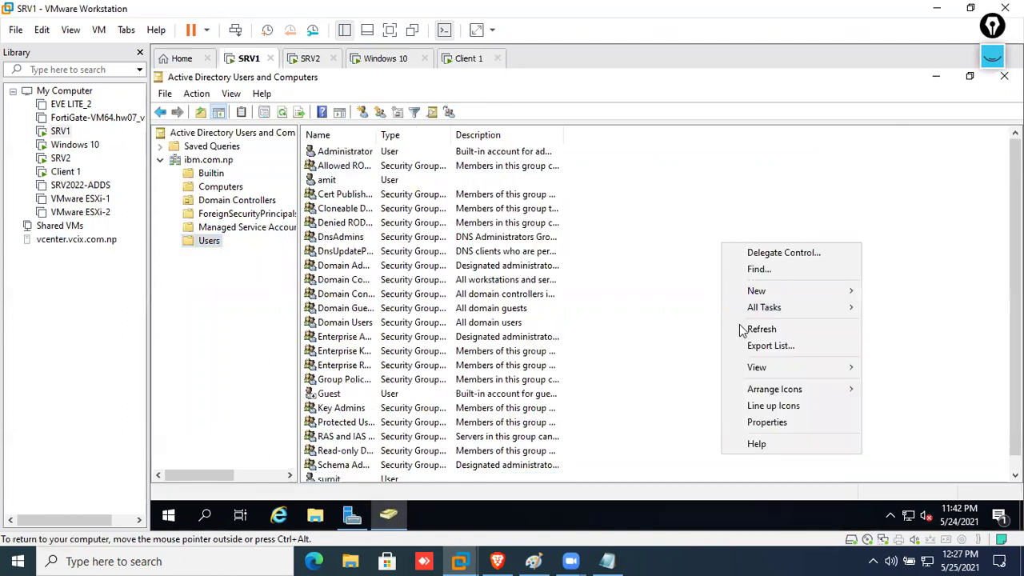
left_click(740, 328)
right_click(690, 192)
left_click(722, 276)
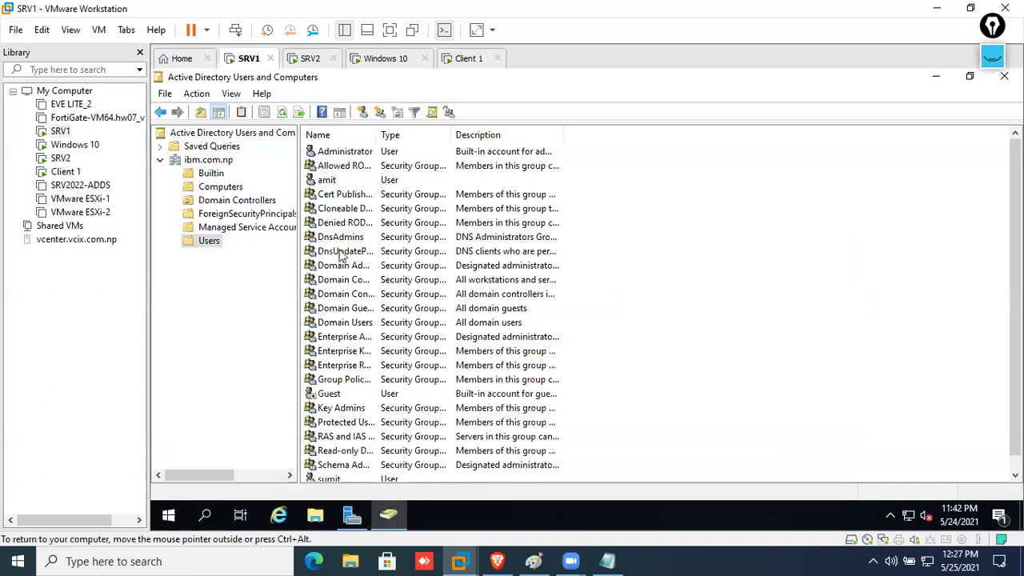
Start a new Organizational Unit directly under ibm.com.np.
right_click(227, 161)
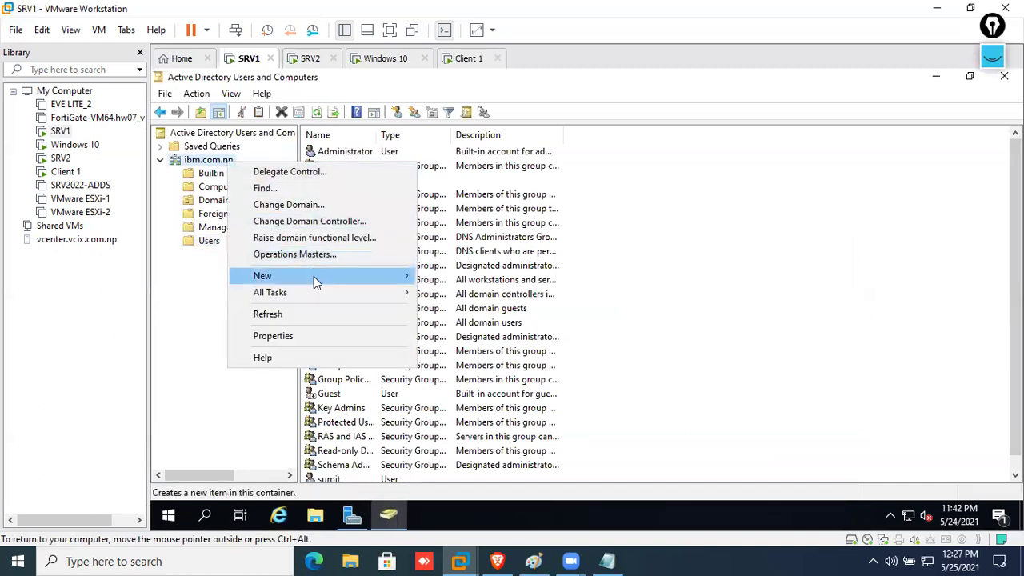
mouse_move(314, 276)
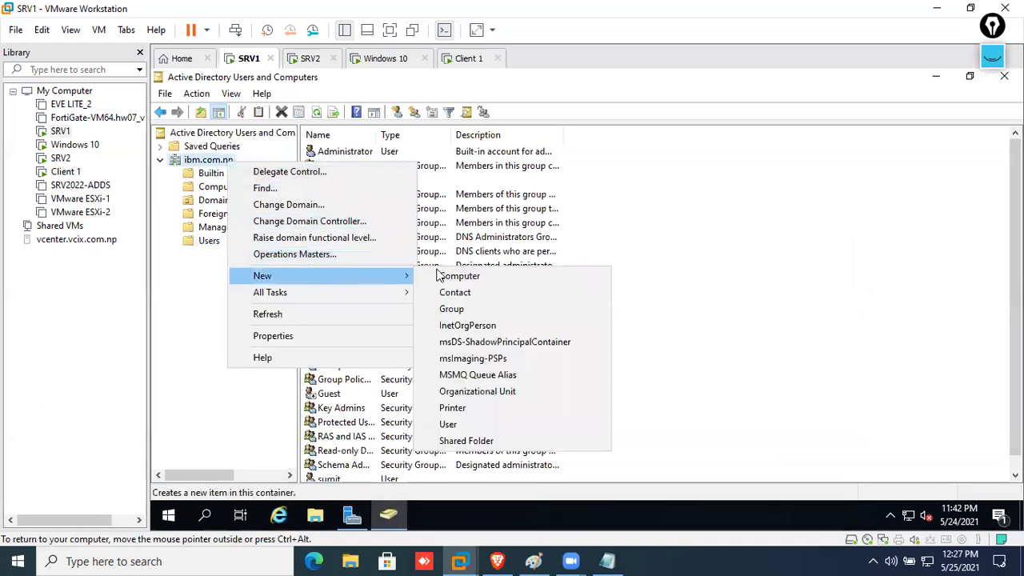
left_click(528, 393)
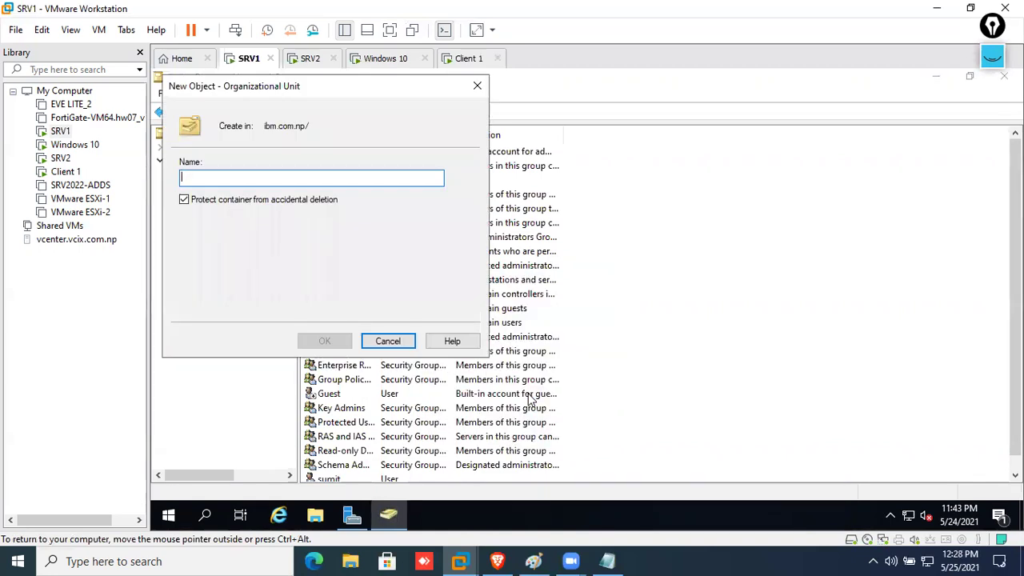
Create the IT-Group OU and add user lala with a password that never expires.
type("IT-Group")
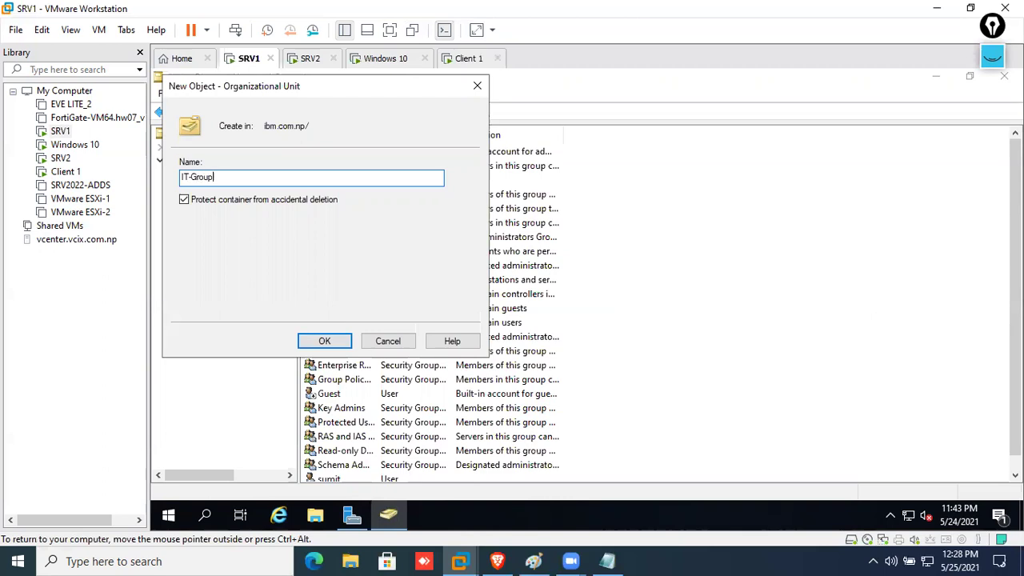
key("Return")
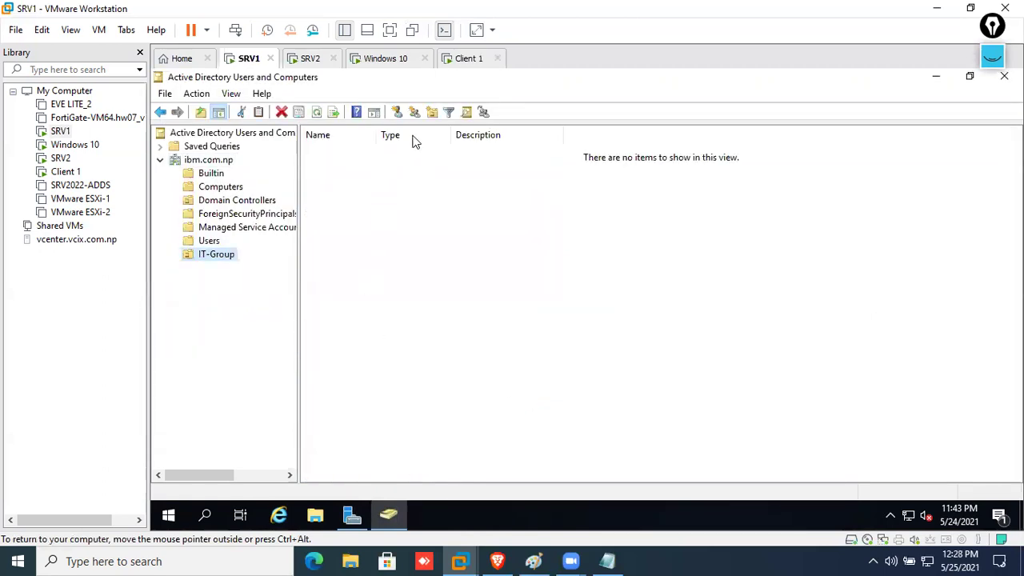
left_click(399, 114)
type("lala")
key("Tab")
key("Tab")
key("Tab")
key("Tab")
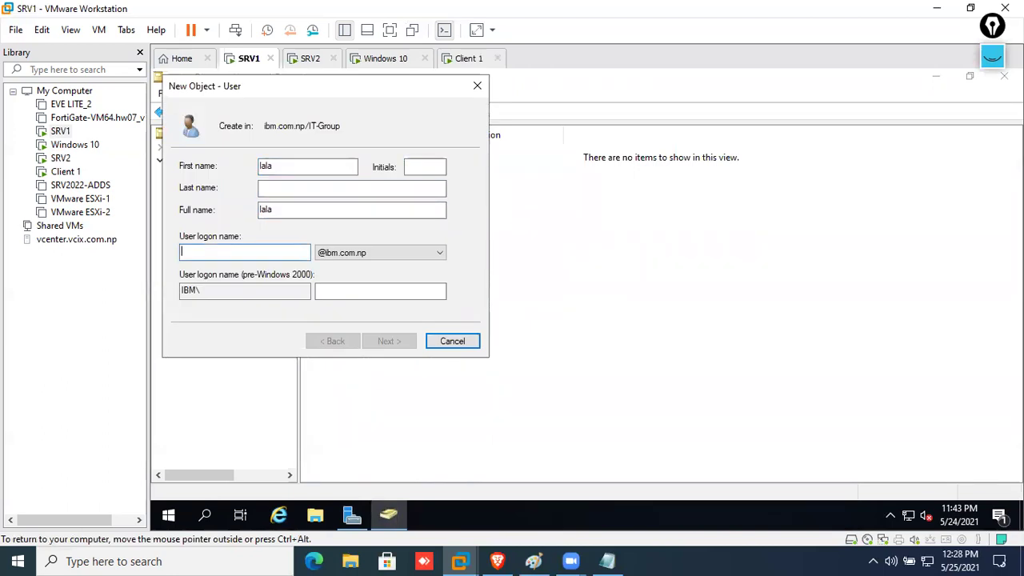
type("lala")
key("Return")
key("Tab")
key("Tab")
key("space")
key("Tab")
key("space")
key("Tab")
key("space")
key("Return")
key("Return")
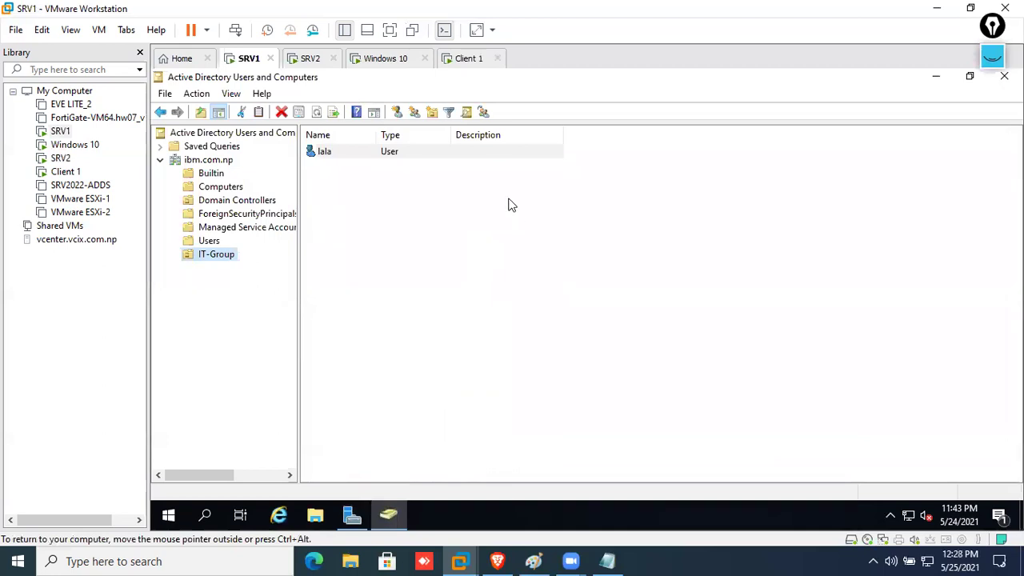
Add user Cisco (logon cisco) to IT-Group with a non-expiring password.
left_click(395, 113)
type("cico")
key("Tab")
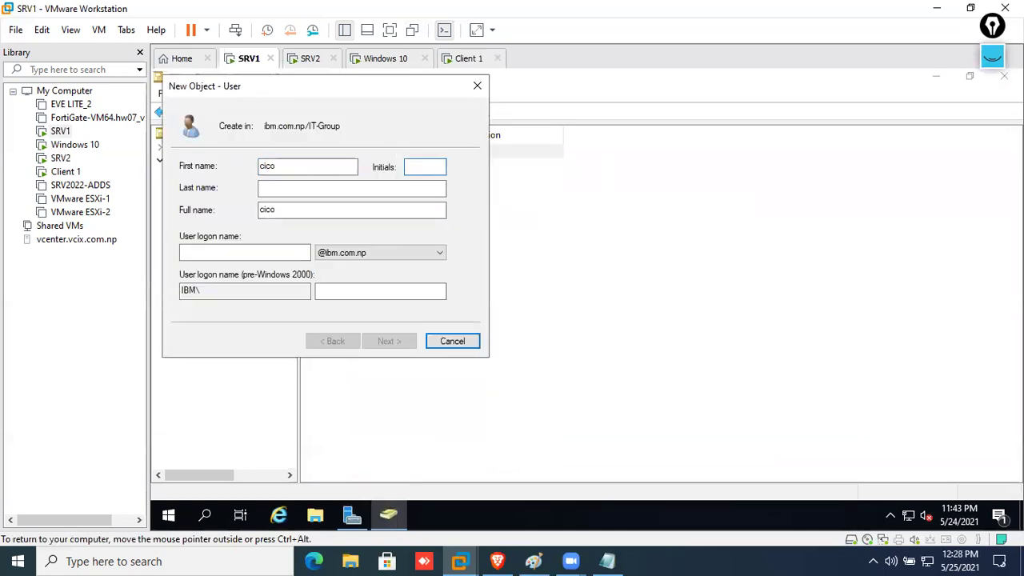
key("shift+Tab")
key("BackSpace")
key("Tab")
key("Tab")
key("Tab")
key("Tab")
key("Return")
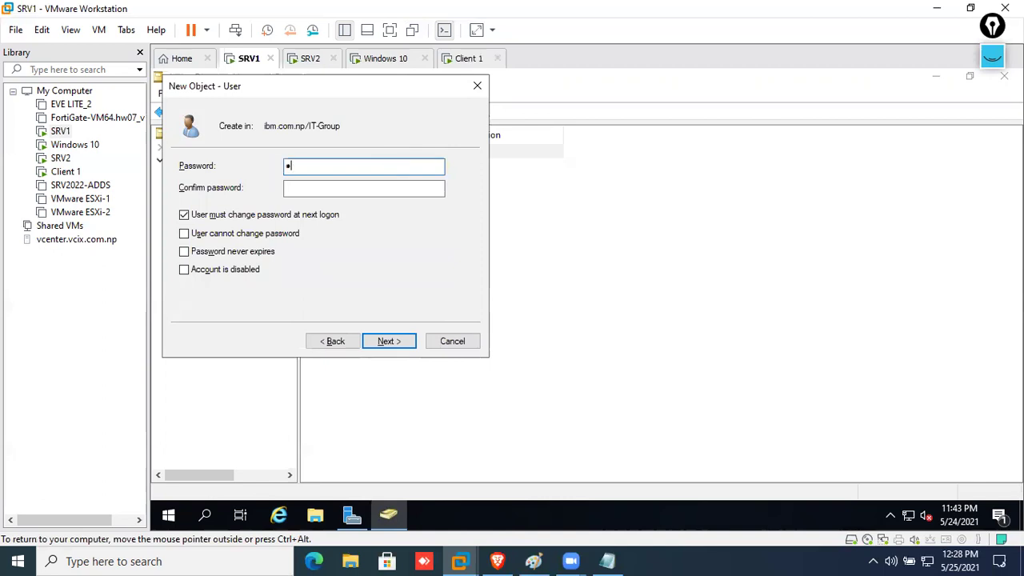
left_click(364, 188)
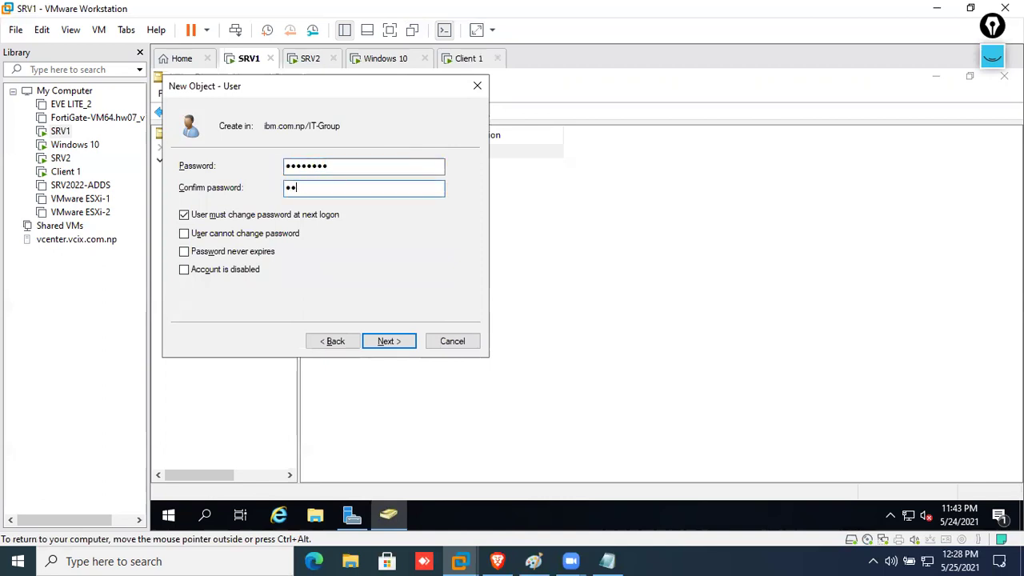
key("Tab")
key("space")
key("Tab")
key("space")
key("Tab")
key("space")
key("Return")
key("Return")
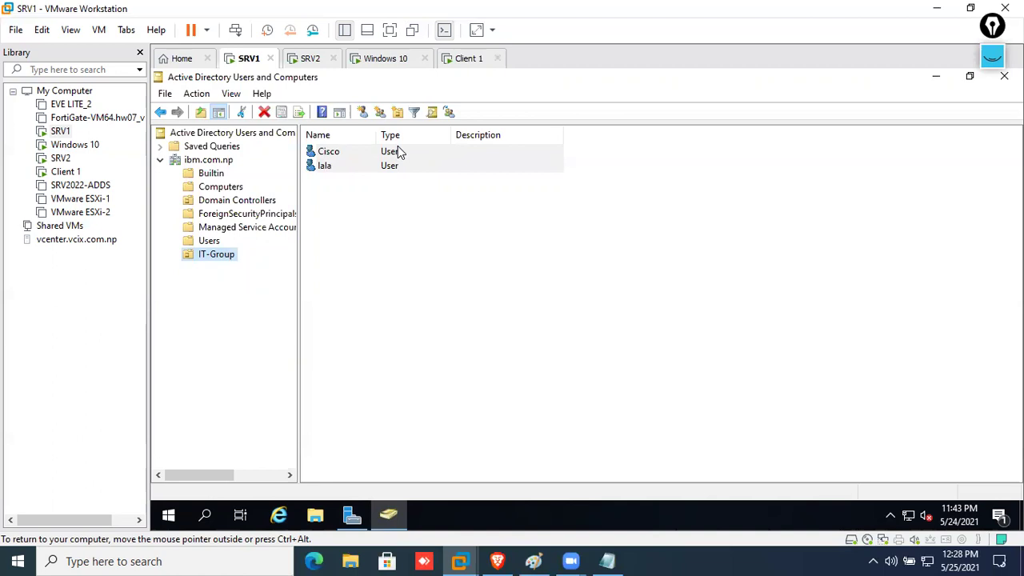
right_click(494, 198)
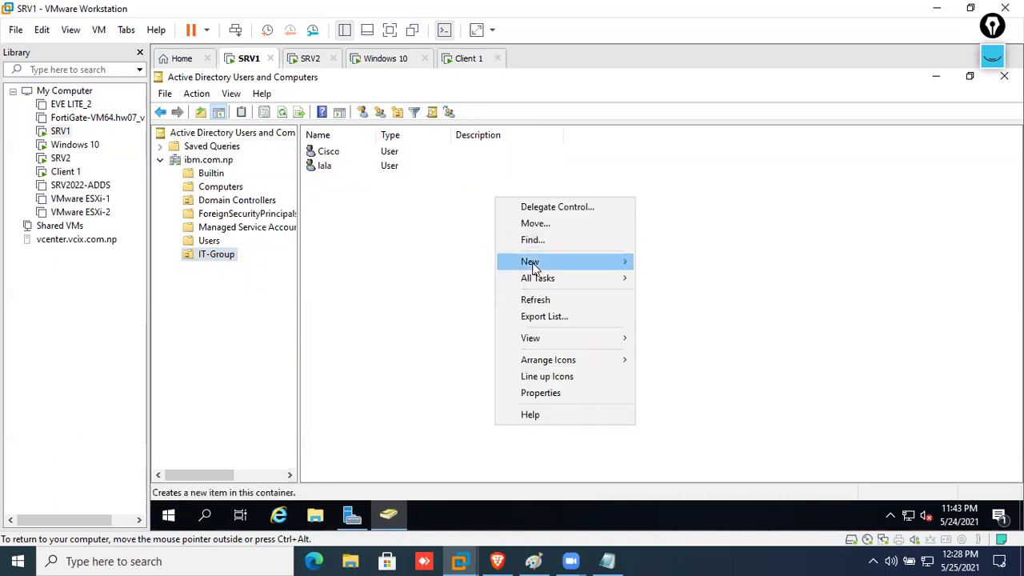
left_click(536, 299)
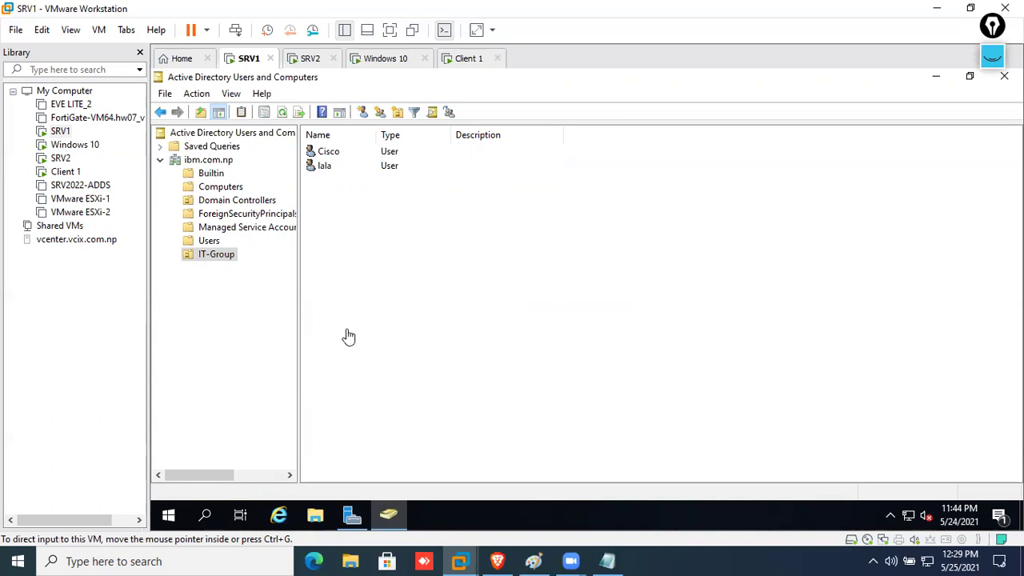
On SRV2, close Server Manager and open Disk Management maximized from the Win+X menu.
left_click(309, 63)
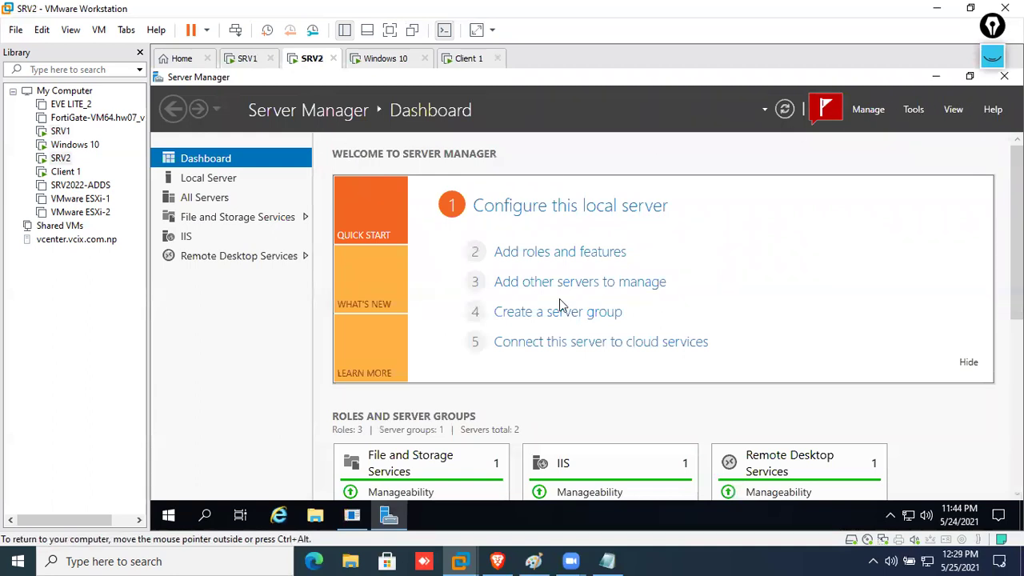
left_click(1004, 76)
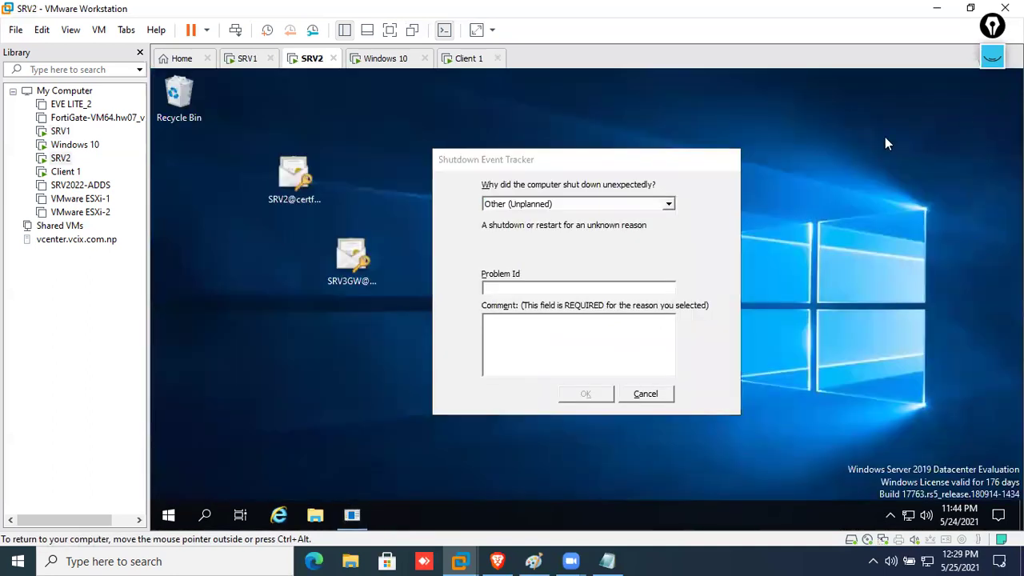
left_click(646, 394)
right_click(491, 362)
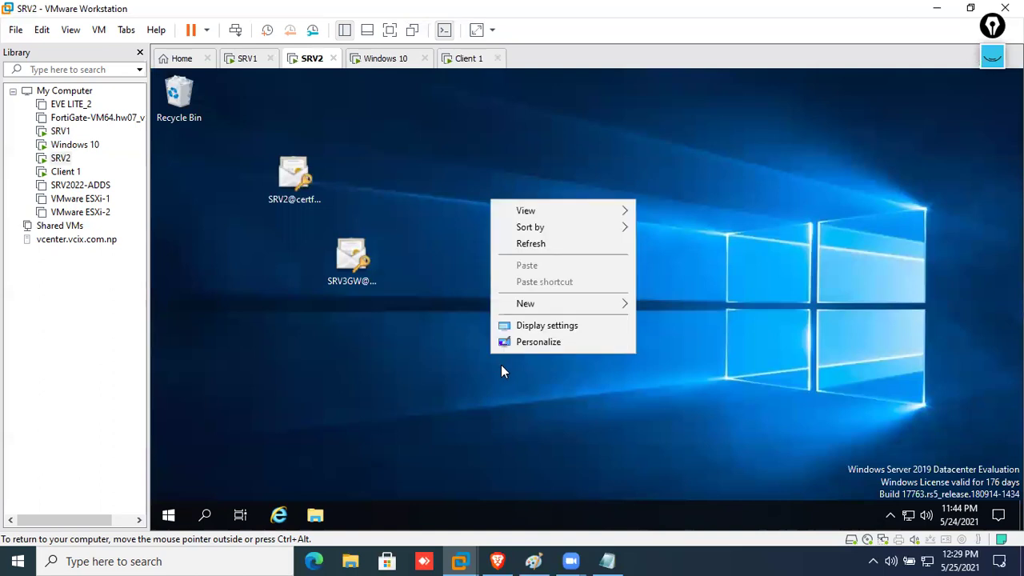
left_click(217, 485)
right_click(179, 509)
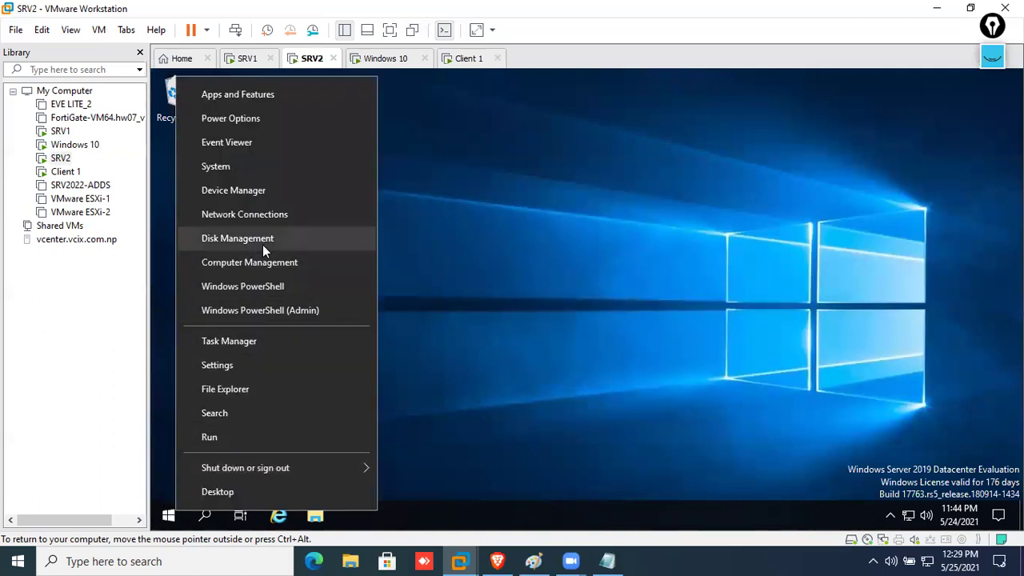
left_click(263, 240)
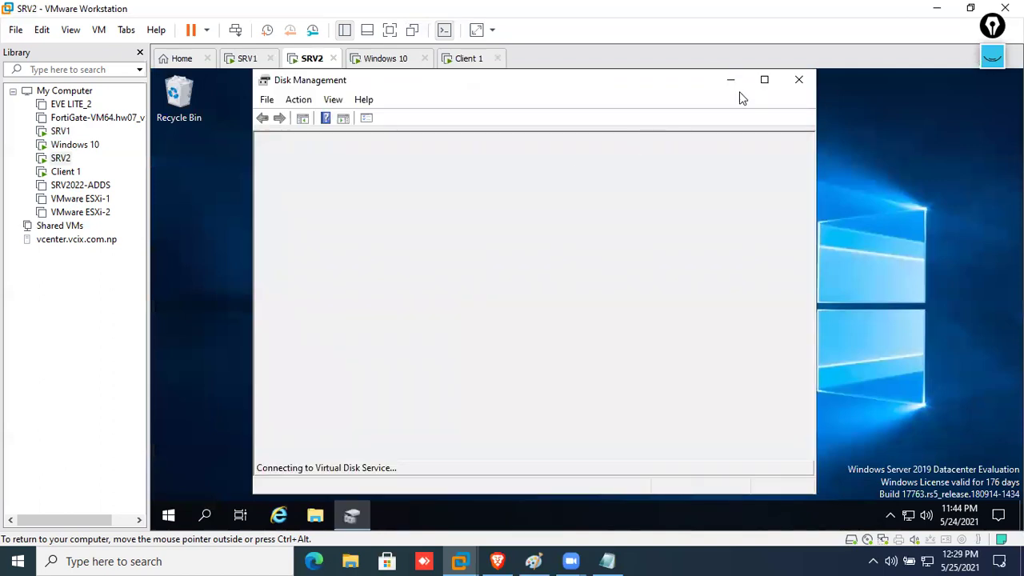
left_click(764, 79)
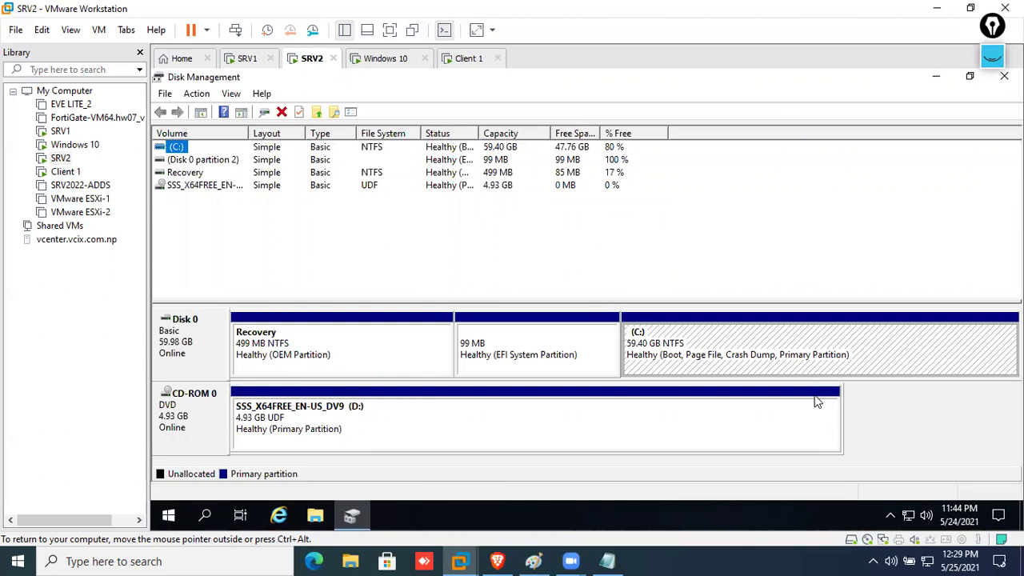
Shrink the C: volume to 30.10 GB, freeing 29.30 GB of unallocated space.
right_click(816, 356)
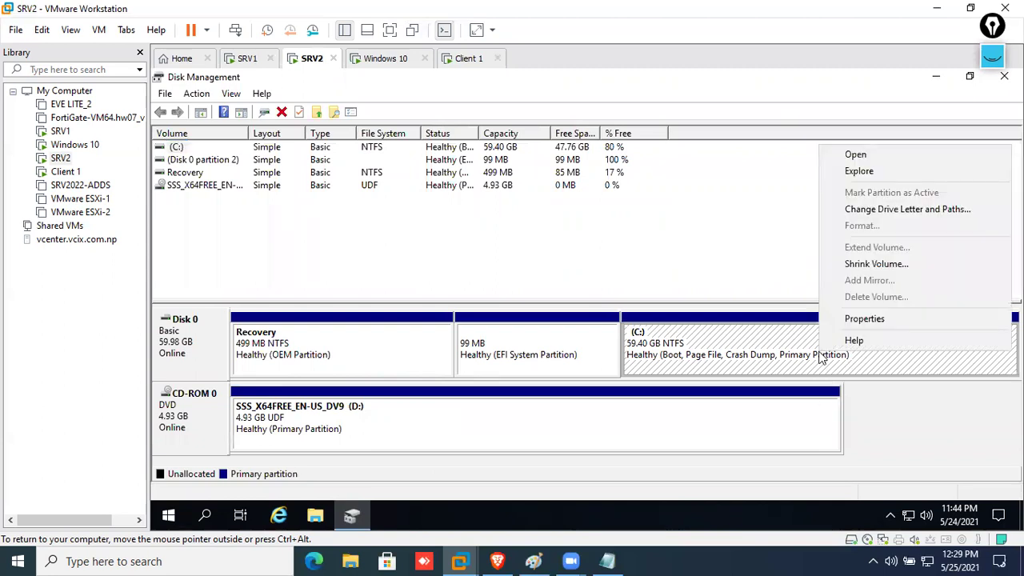
left_click(877, 260)
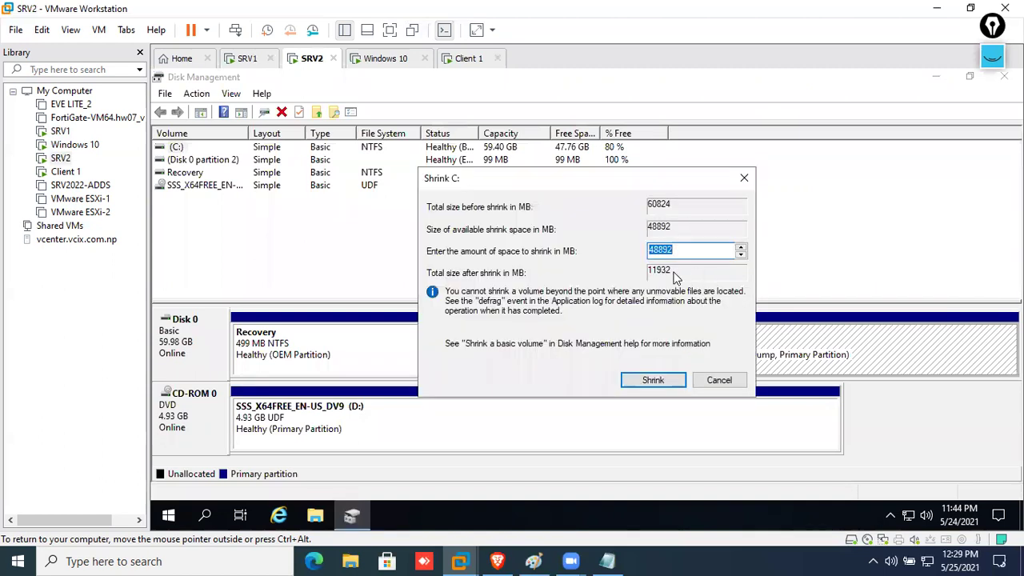
type("30000")
key("Return")
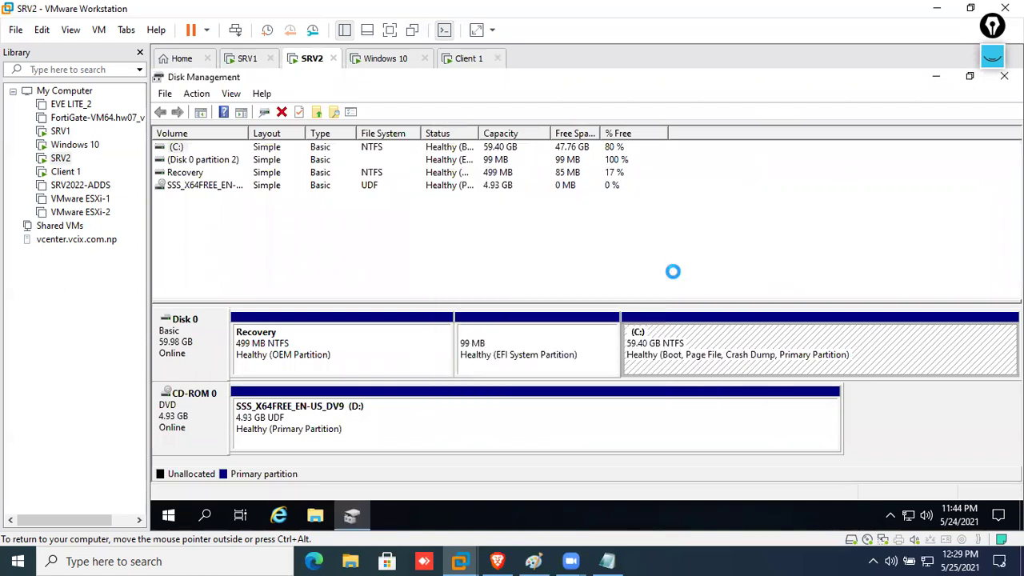
Turn the unallocated space into NTFS New Volume (E:) with defaults, then close Disk Management.
right_click(786, 340)
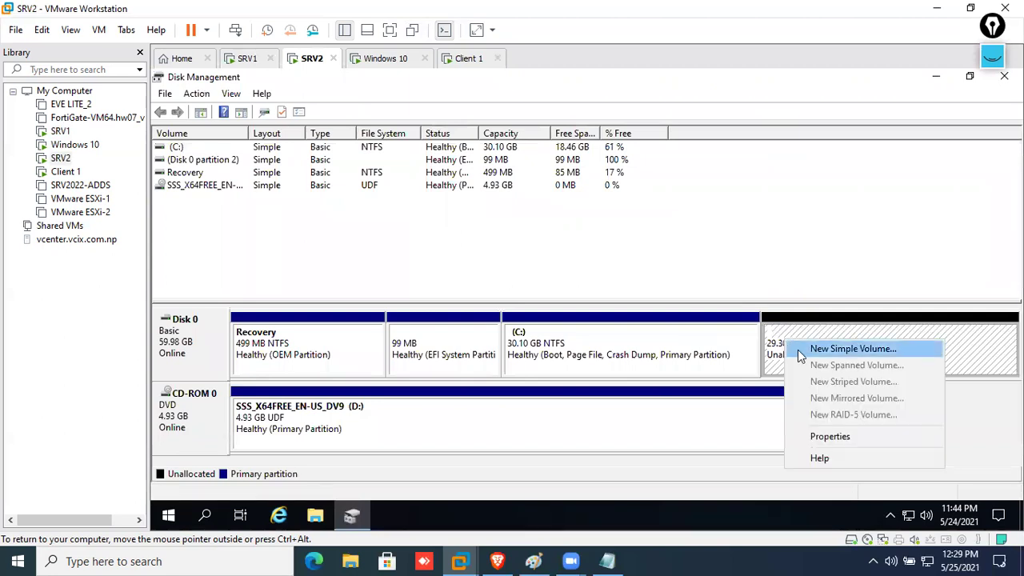
left_click(800, 350)
left_click(455, 416)
left_click(454, 416)
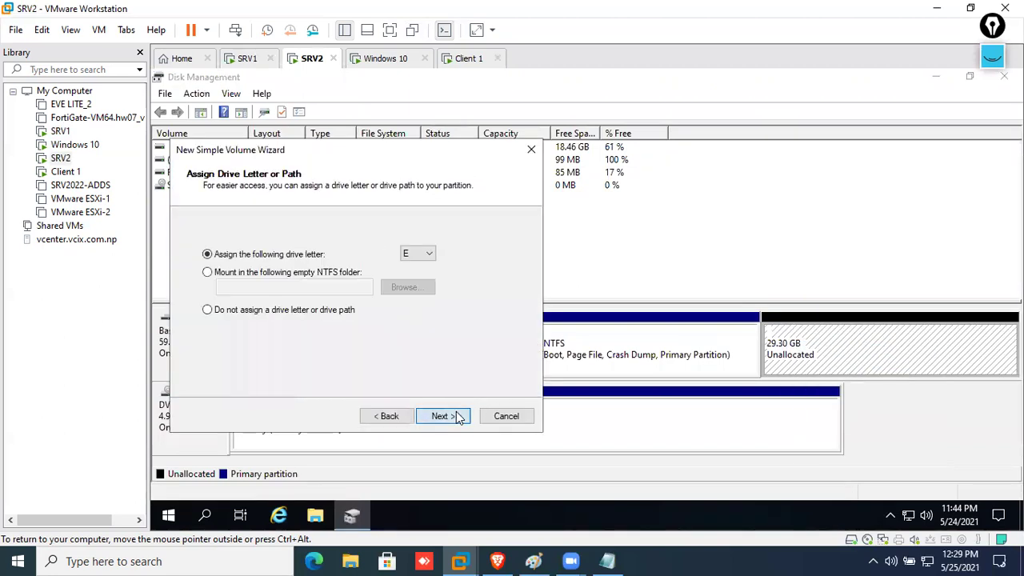
left_click(456, 416)
left_click(456, 416)
left_click(456, 416)
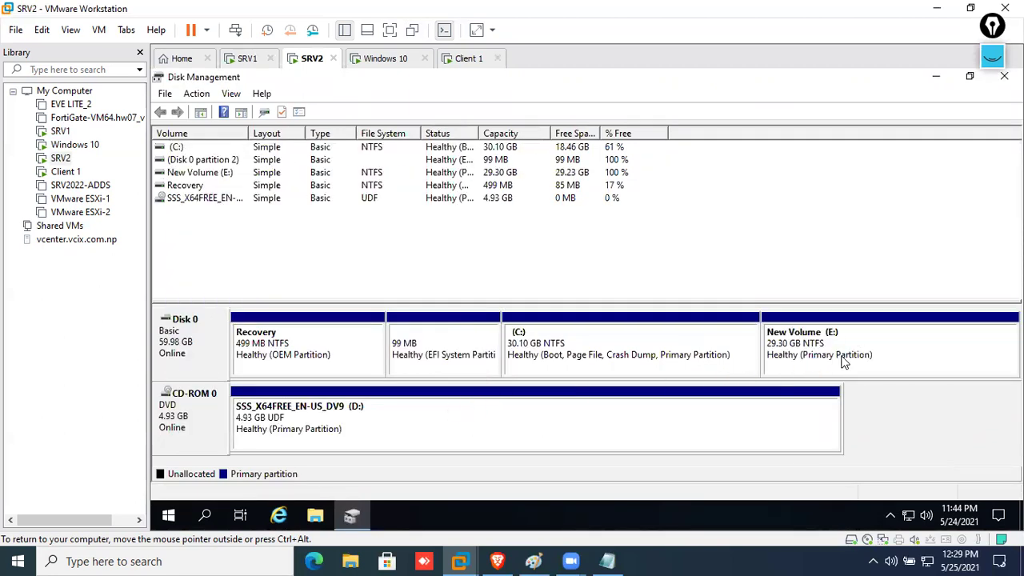
left_click(805, 364)
right_click(804, 364)
left_click(960, 219)
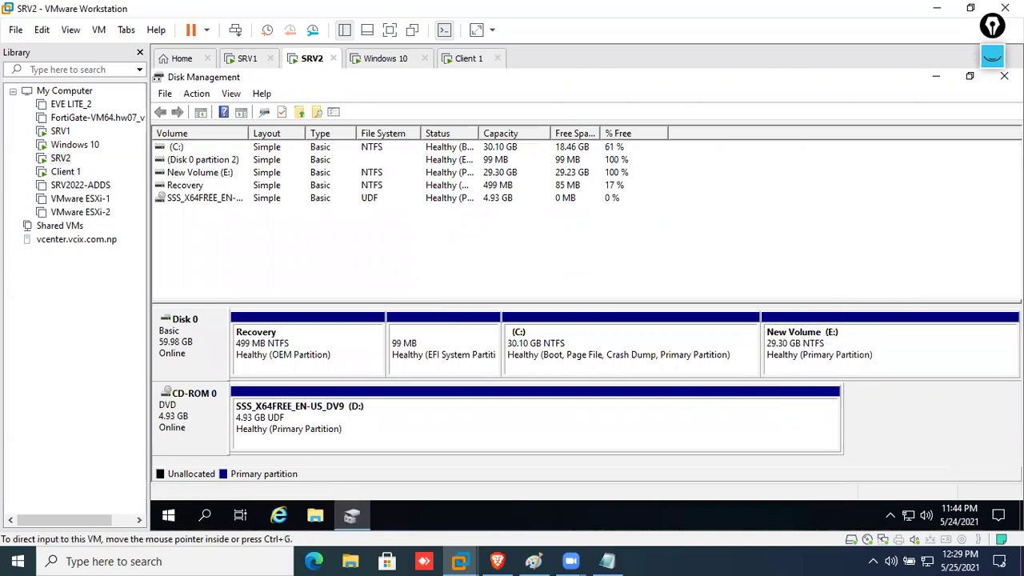
left_click(1004, 76)
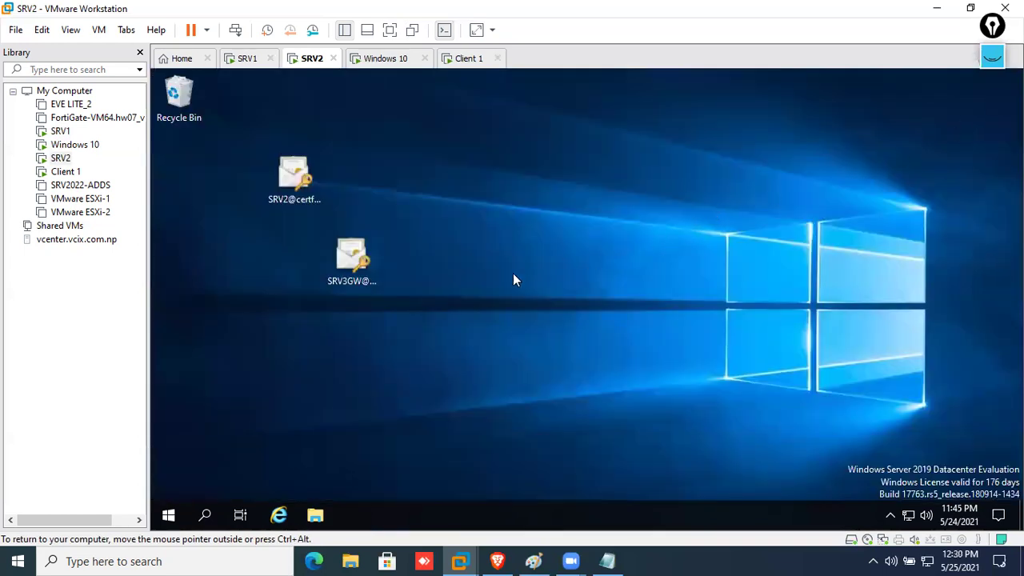
Open File Explorer on SRV2 and browse into the empty New Volume (E:) drive.
key("super+e")
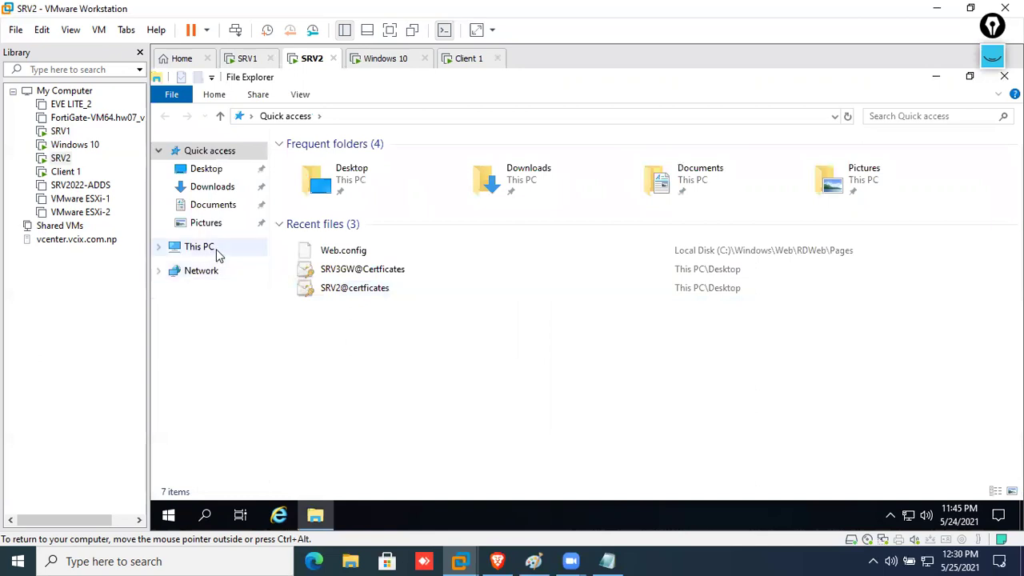
left_click(216, 248)
double_click(747, 321)
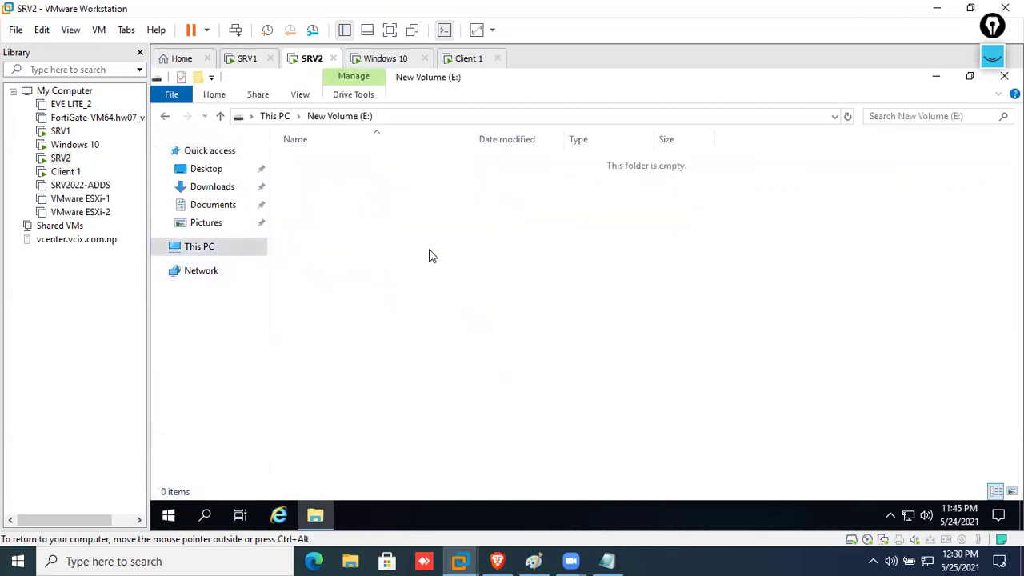
left_click(165, 116)
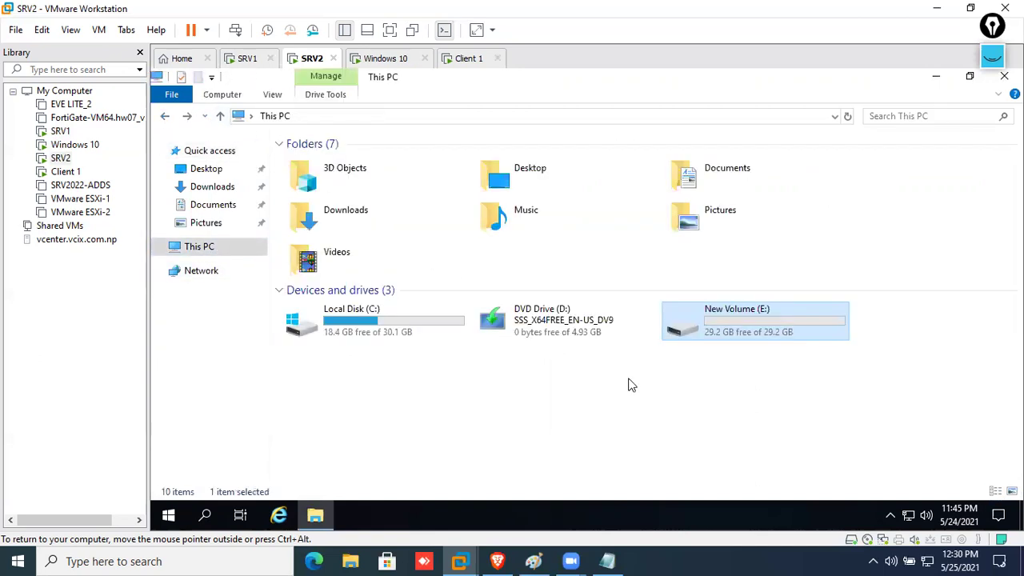
double_click(727, 328)
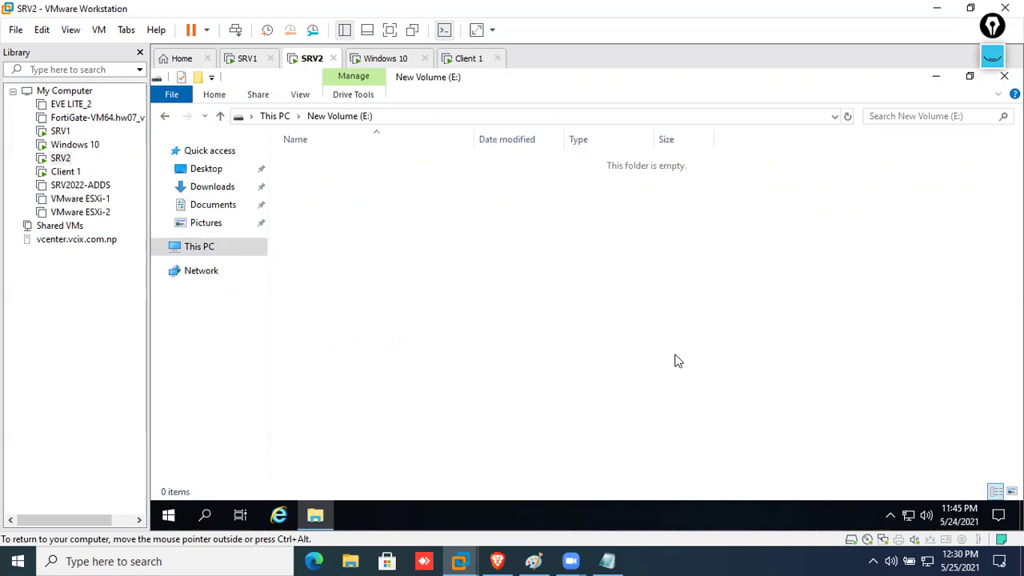
left_click(329, 517)
Launch Server Manager on SRV2 and start New Share from File and Storage Services > Shares.
left_click(171, 515)
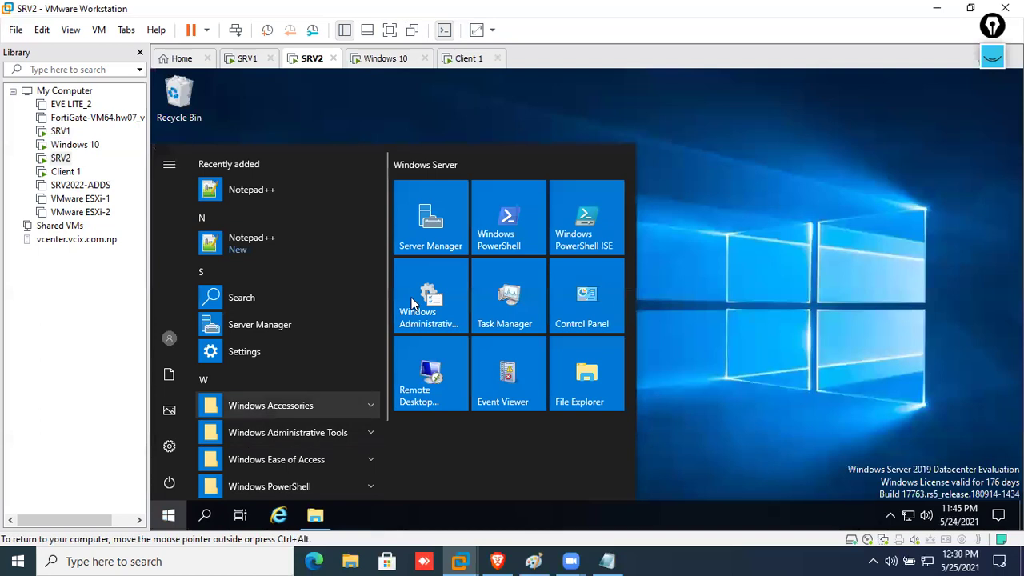
left_click(453, 235)
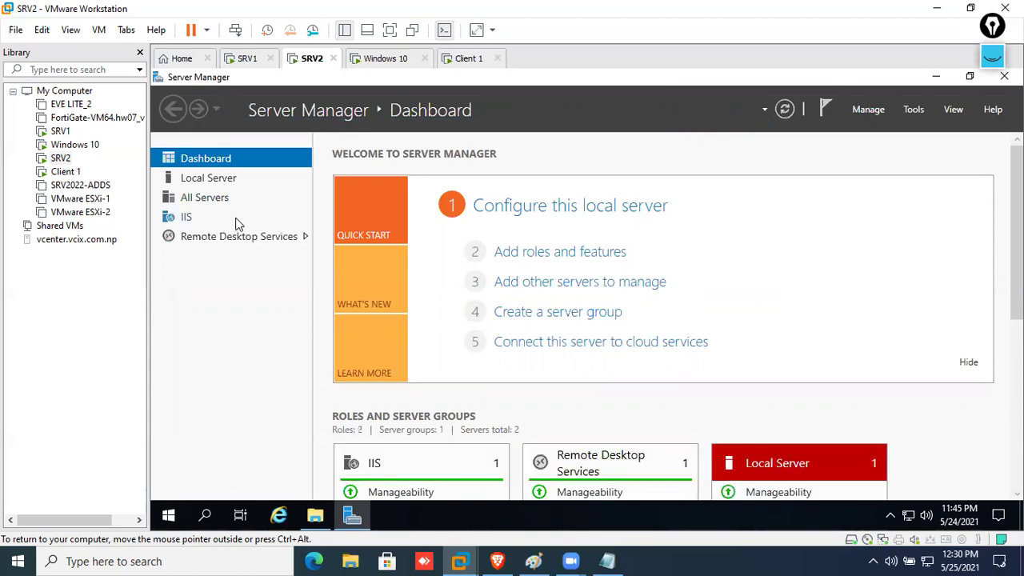
left_click(240, 217)
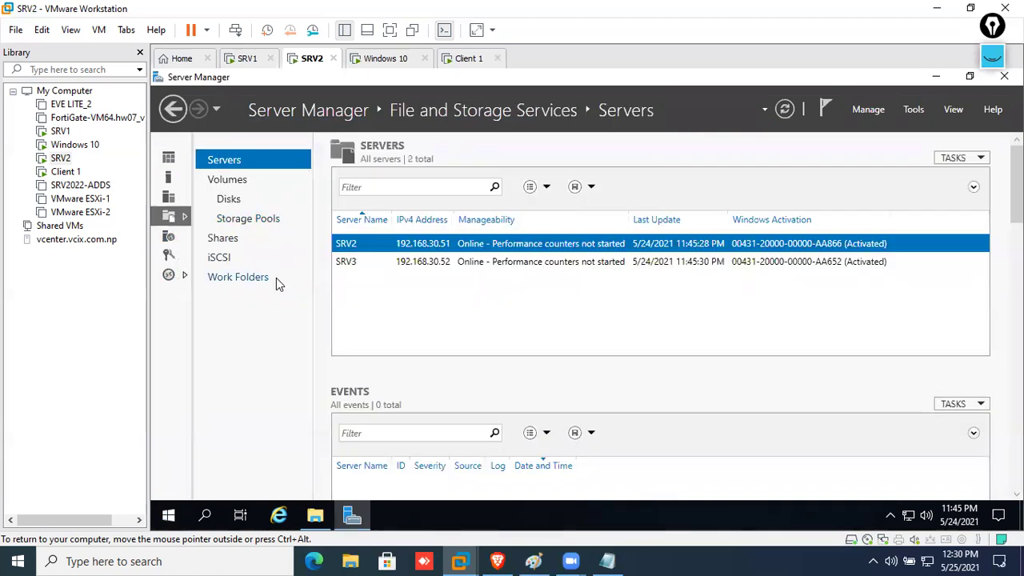
left_click(249, 239)
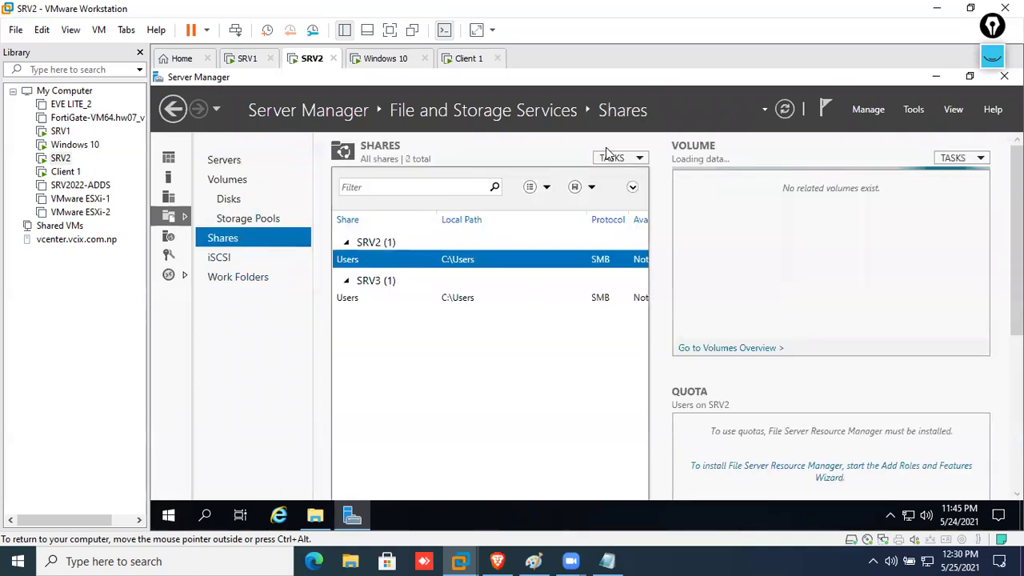
left_click(613, 158)
left_click(646, 173)
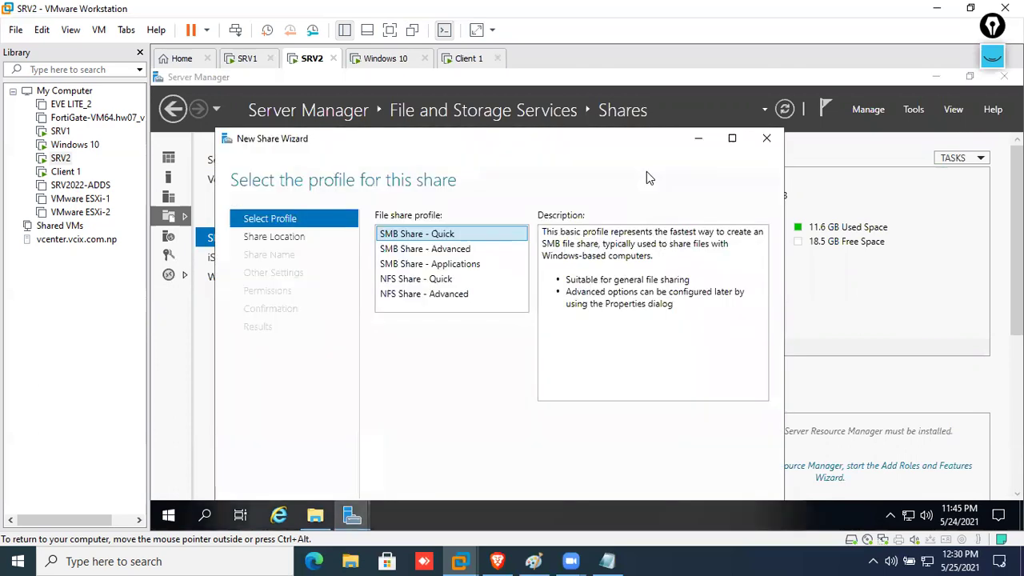
Pick SMB Share - Quick with a custom path, creating and selecting E:\Home-Folder.
left_click(729, 140)
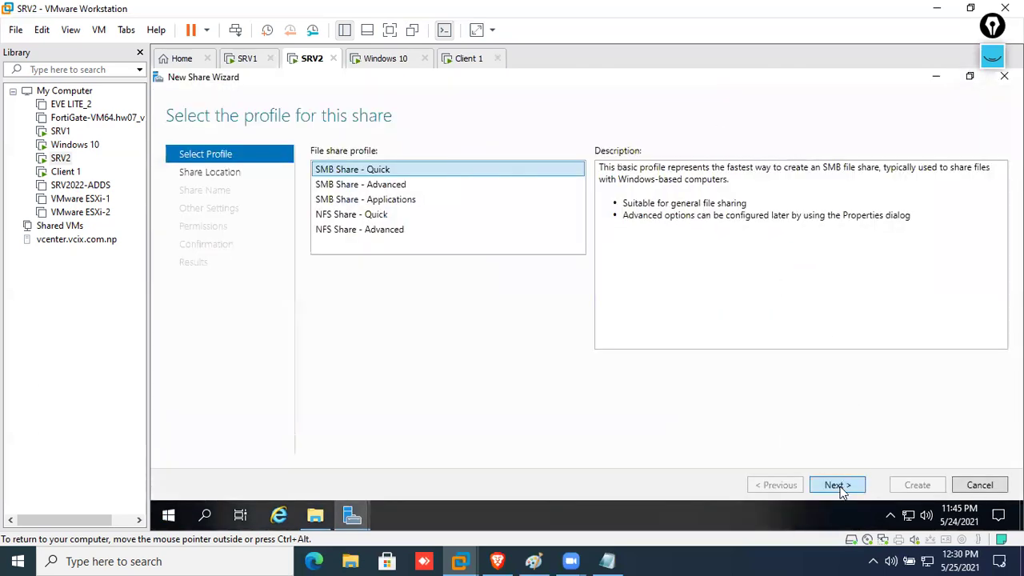
left_click(838, 485)
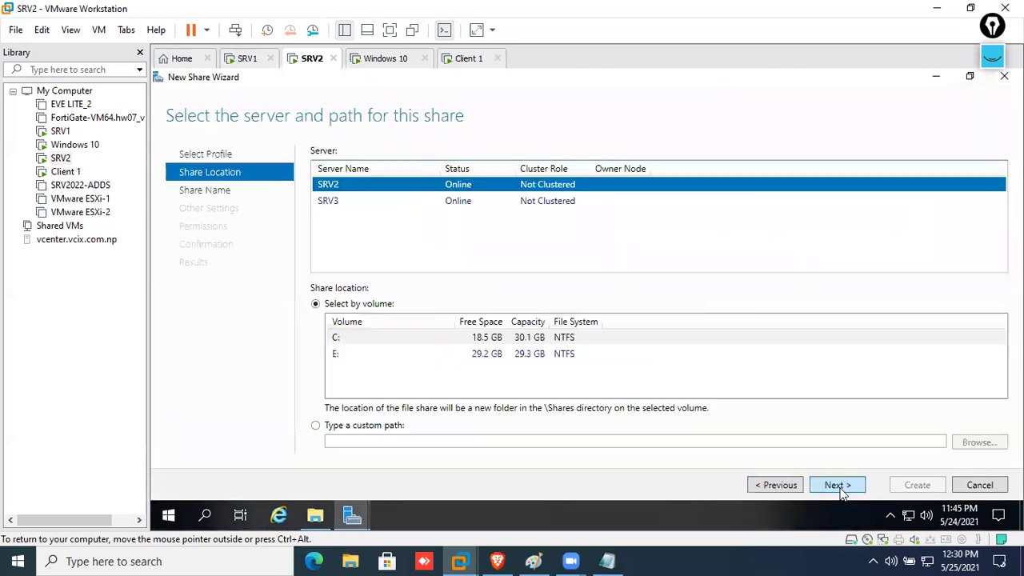
left_click(391, 427)
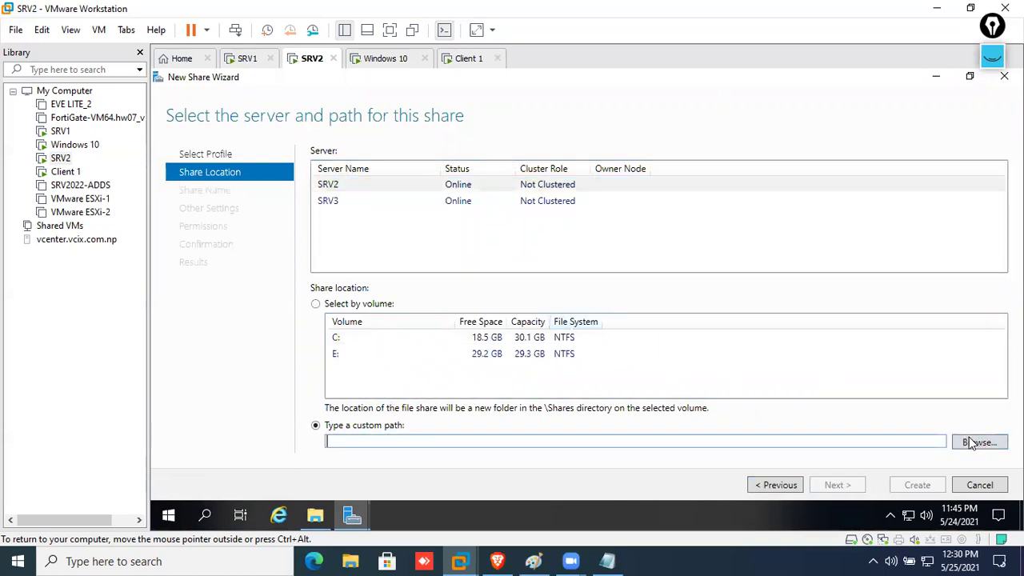
left_click(977, 442)
left_click(378, 184)
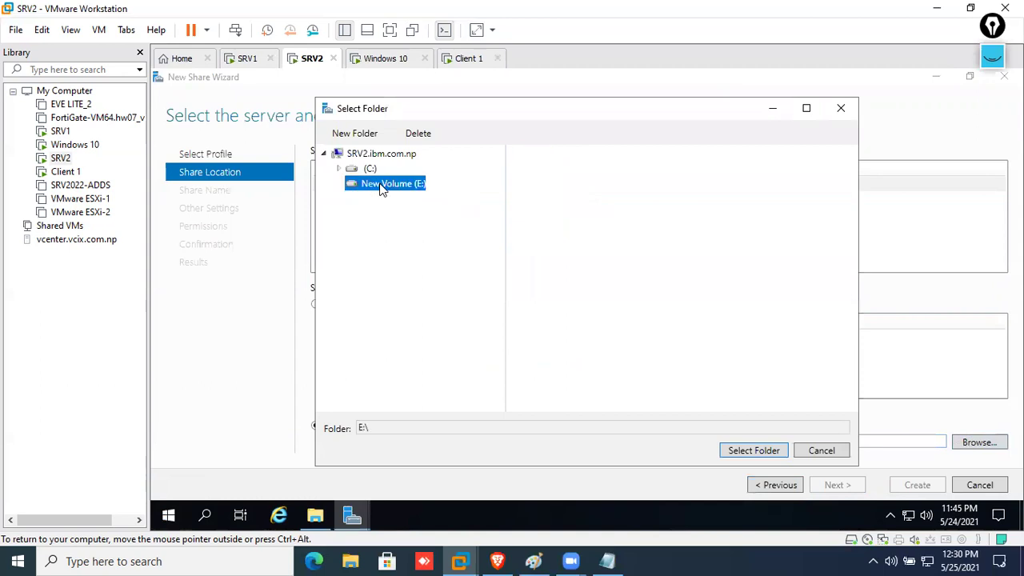
left_click(374, 133)
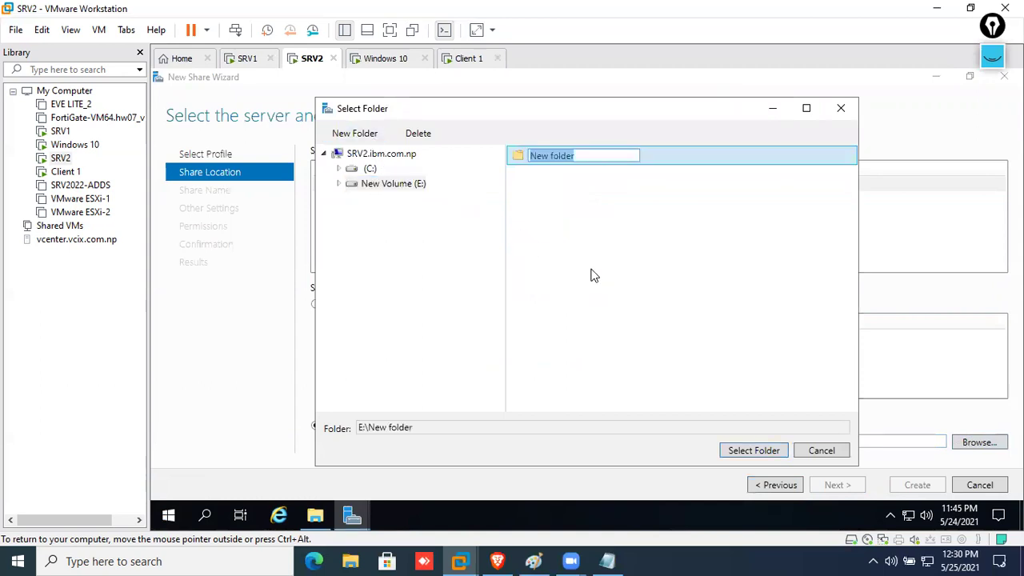
key("BackSpace")
type("Home-Fol")
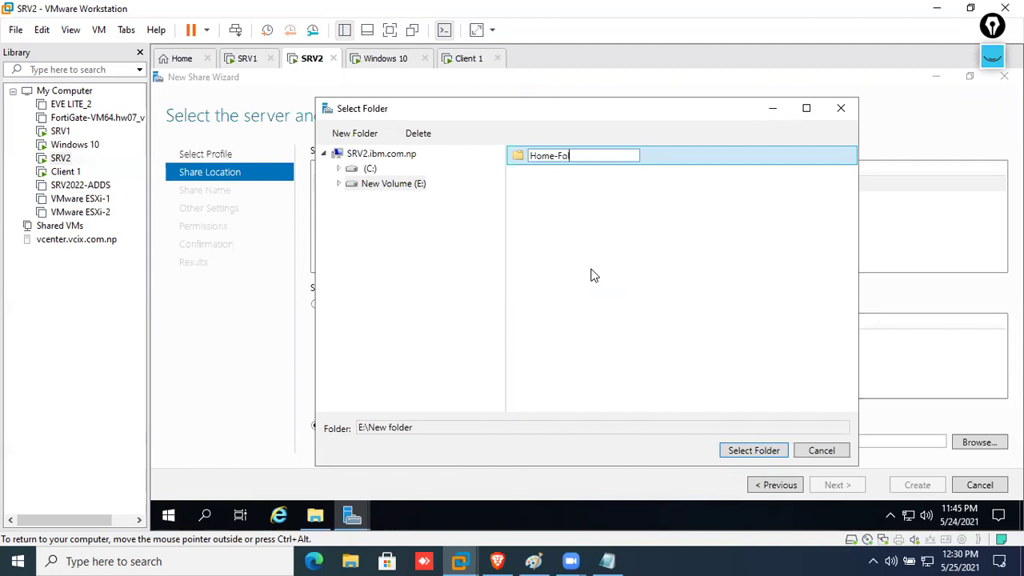
key("Return")
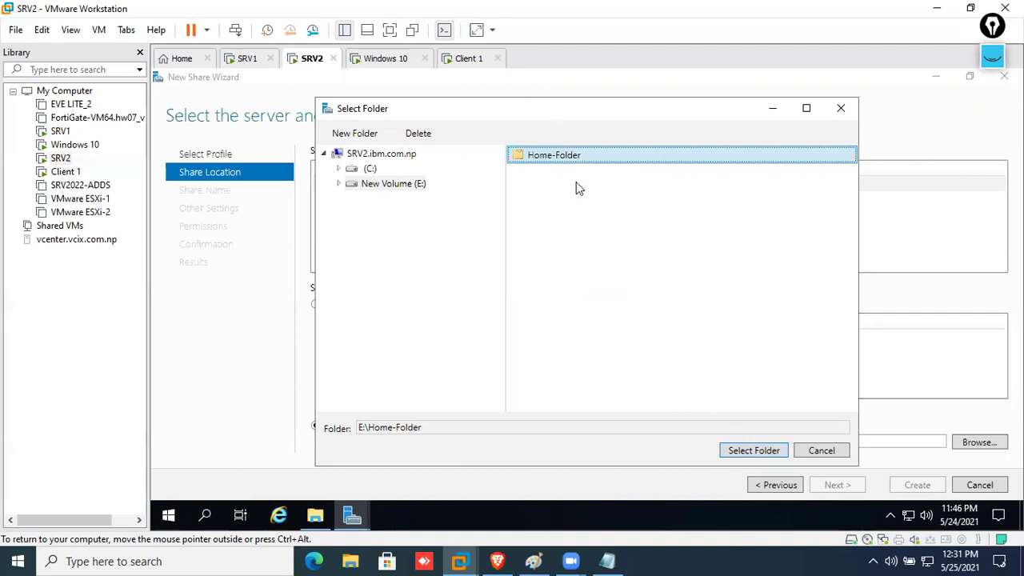
left_click(753, 450)
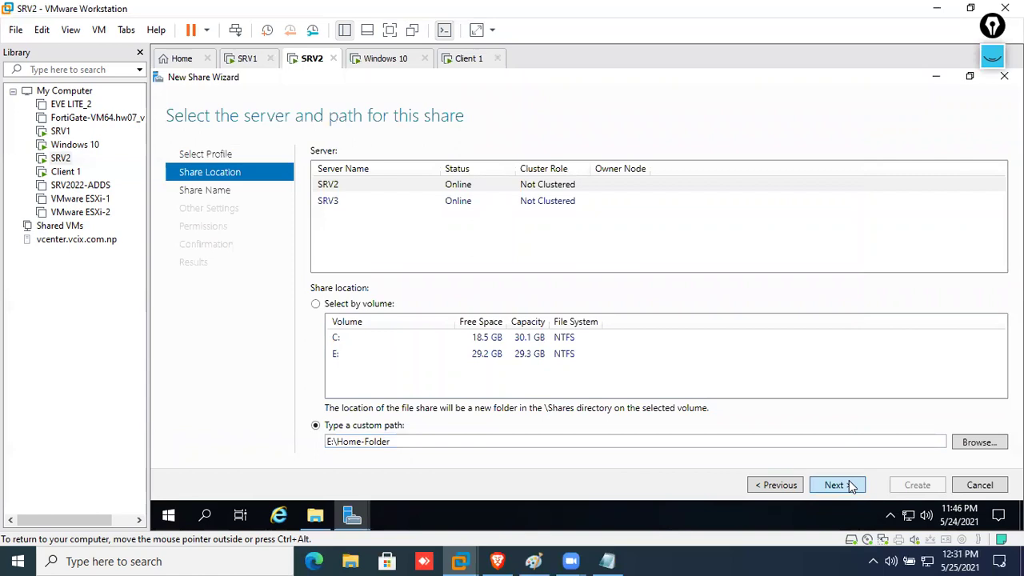
Keep the share name Home-Folder for local path E:\Home-Folder.
left_click(849, 484)
left_click(472, 154)
left_click_drag(472, 153, 391, 159)
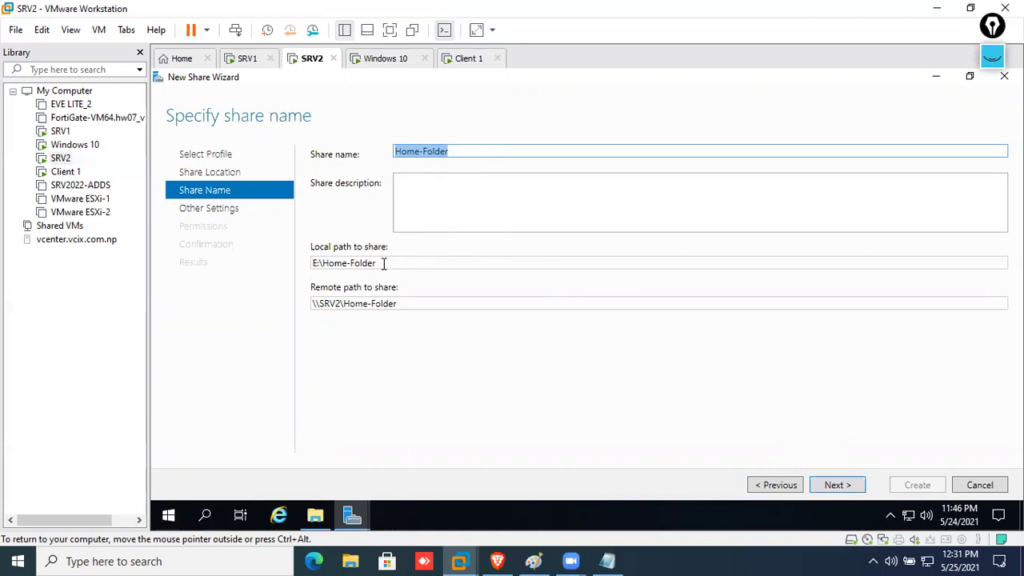
left_click_drag(384, 264, 317, 265)
Copy the remote share path \\SRV2\Home-Folder.
triple_click(424, 301)
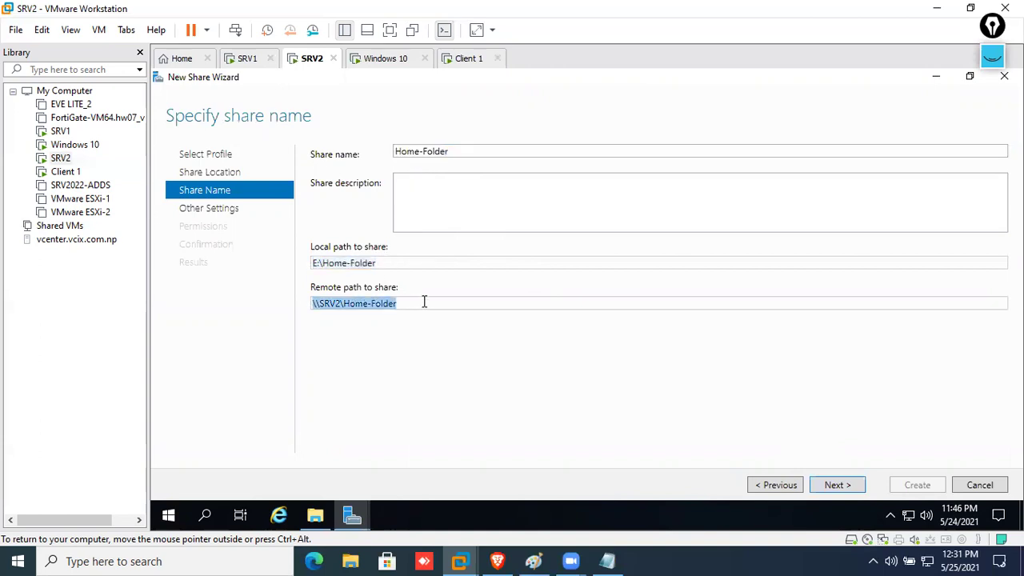
right_click(393, 305)
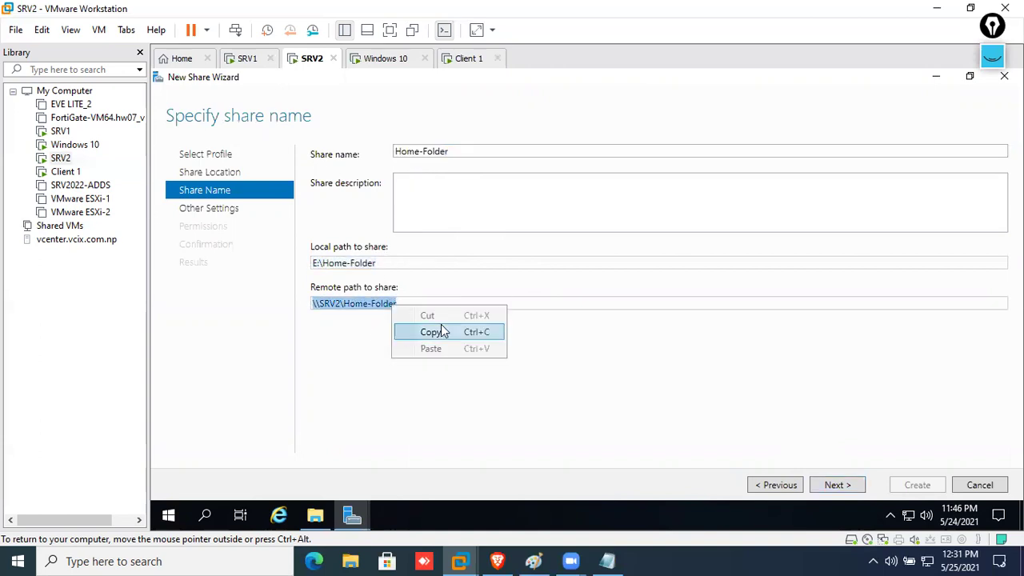
left_click(441, 330)
right_click(388, 304)
left_click(428, 328)
Paste \\SRV2\Home-Folder into a new Notepad document, then continue the share wizard.
key("super+r")
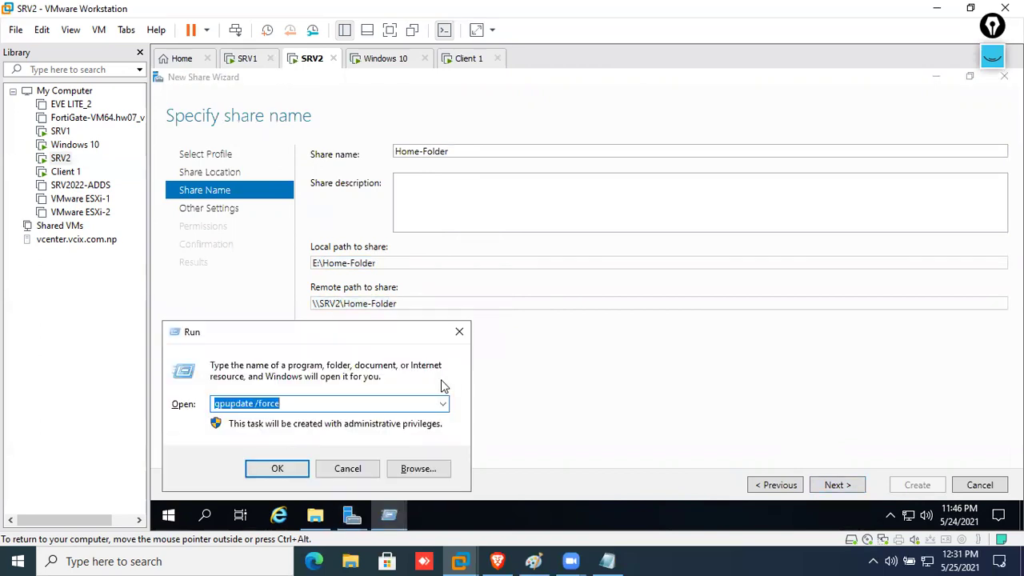
type("notep")
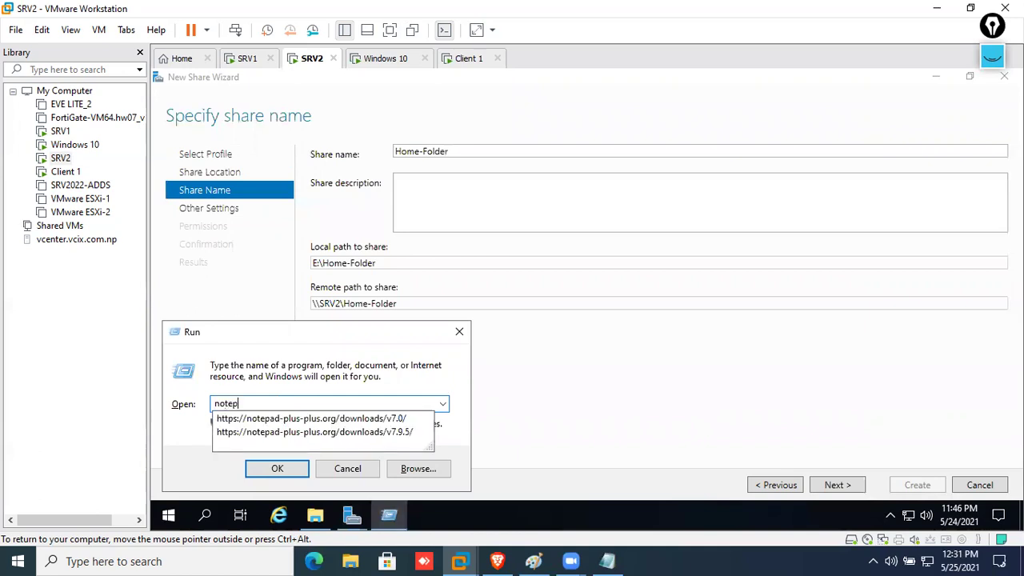
key("Return")
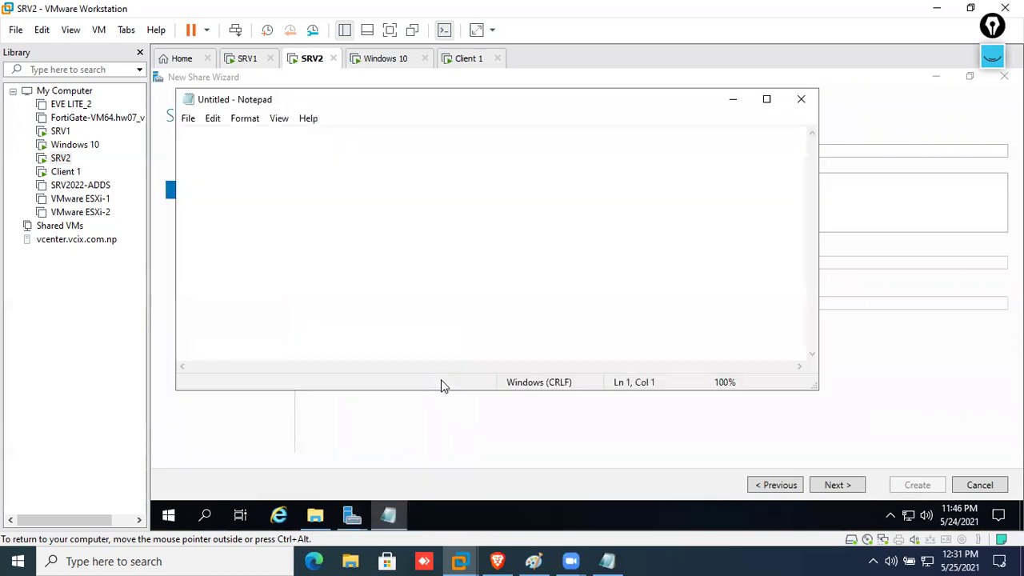
key("ctrl+v")
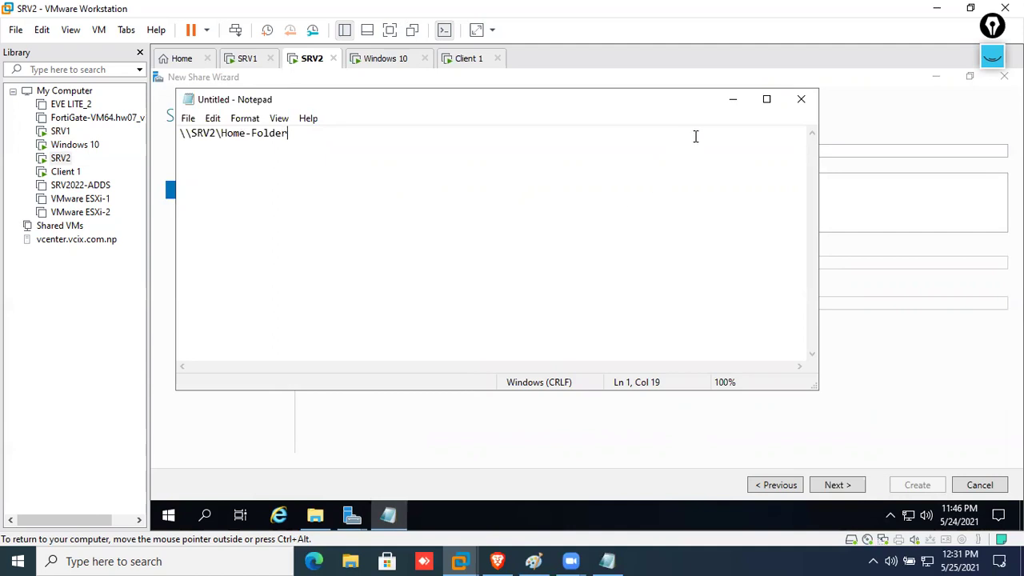
left_click(732, 100)
left_click(836, 485)
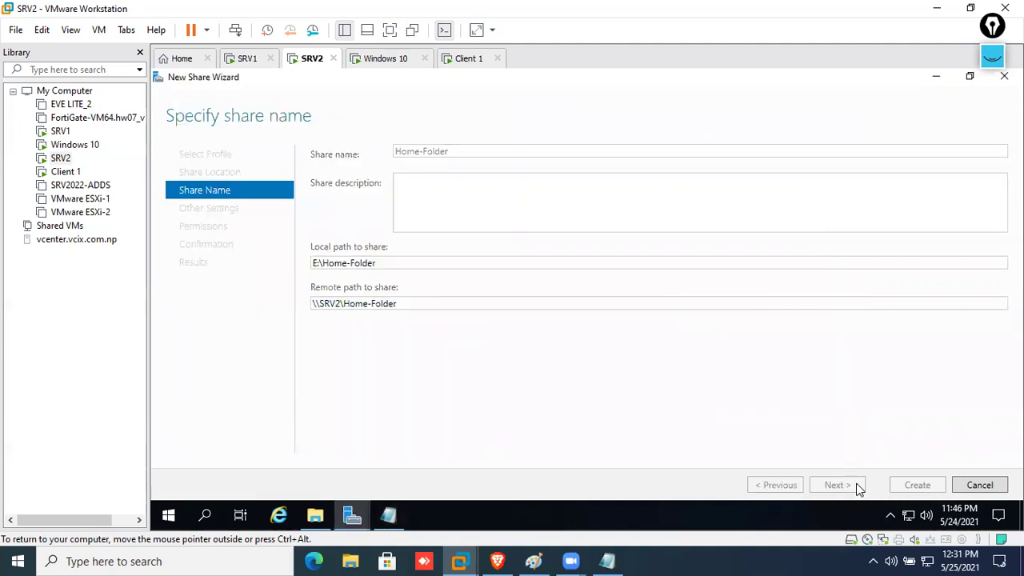
Enable access-based enumeration and convert Home-Folder's inherited permissions into explicit ones.
left_click(382, 152)
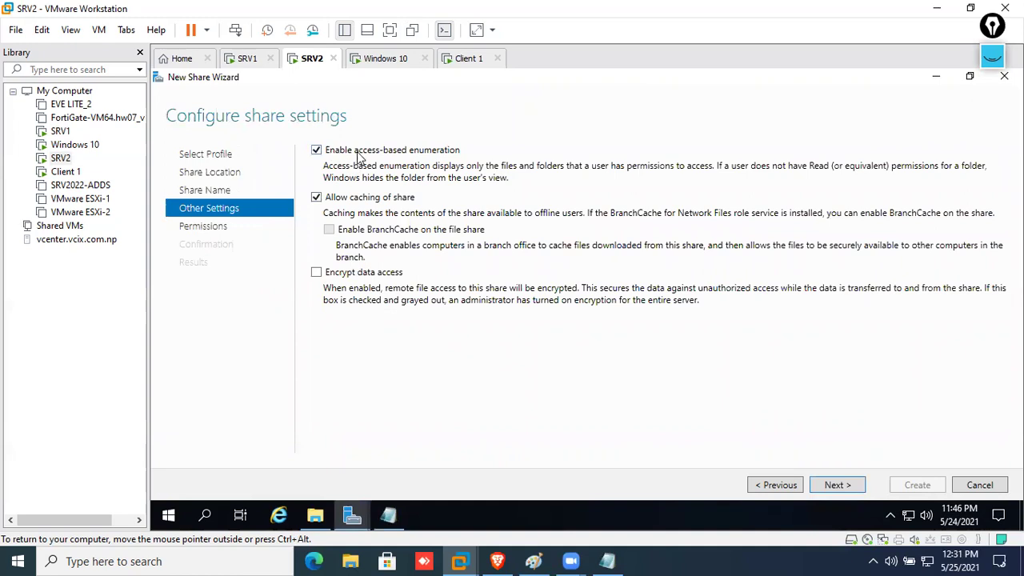
left_click(835, 485)
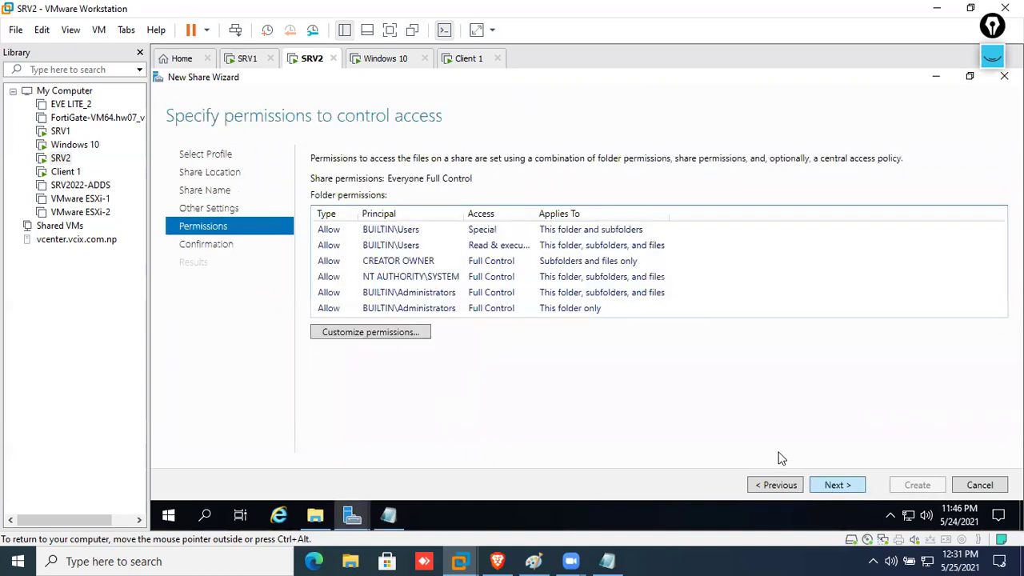
left_click(402, 335)
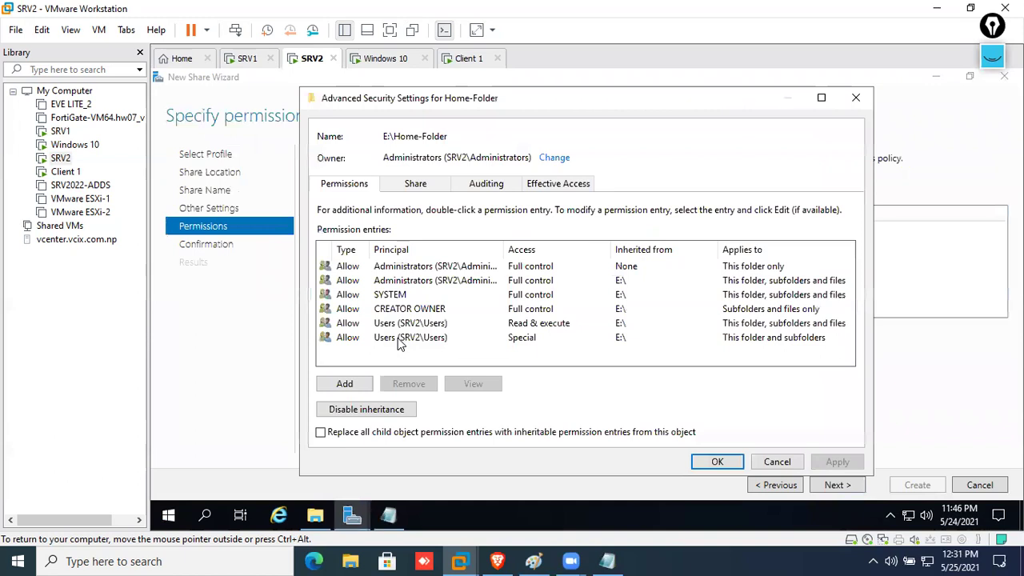
left_click(390, 409)
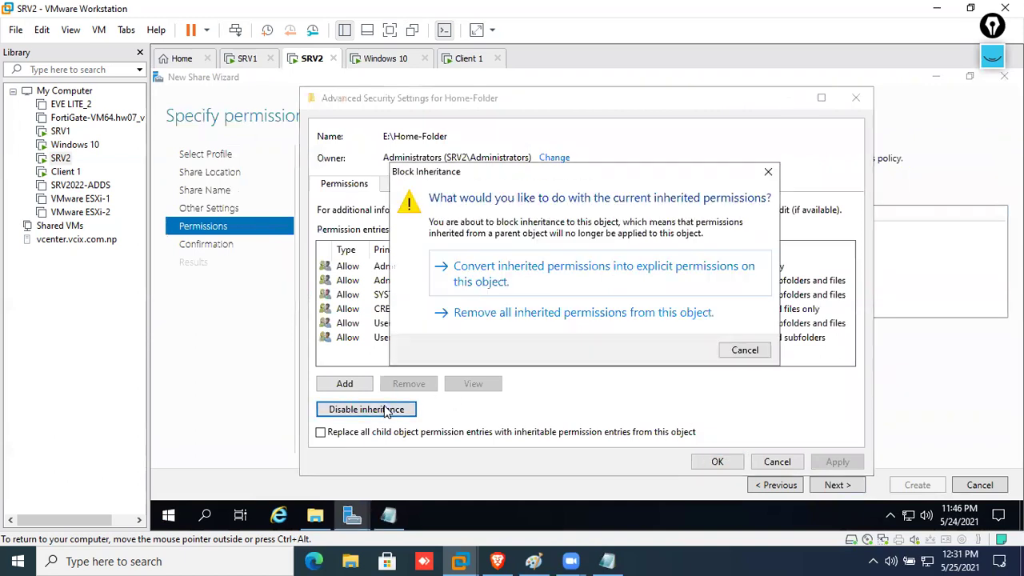
left_click(506, 276)
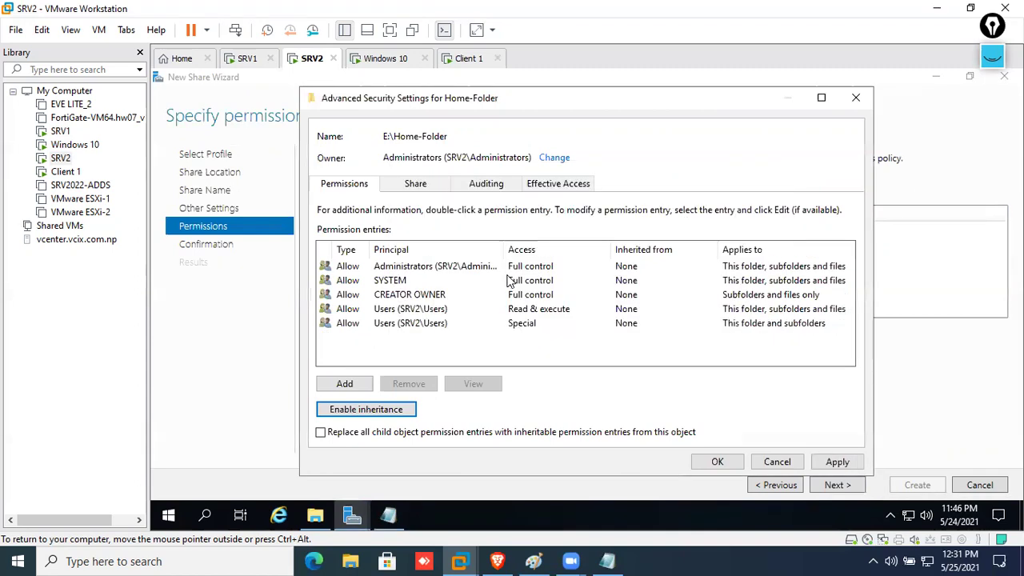
Remove both Users entries, Special and Read & execute, from Home-Folder's permissions.
left_click(480, 324)
left_click(430, 386)
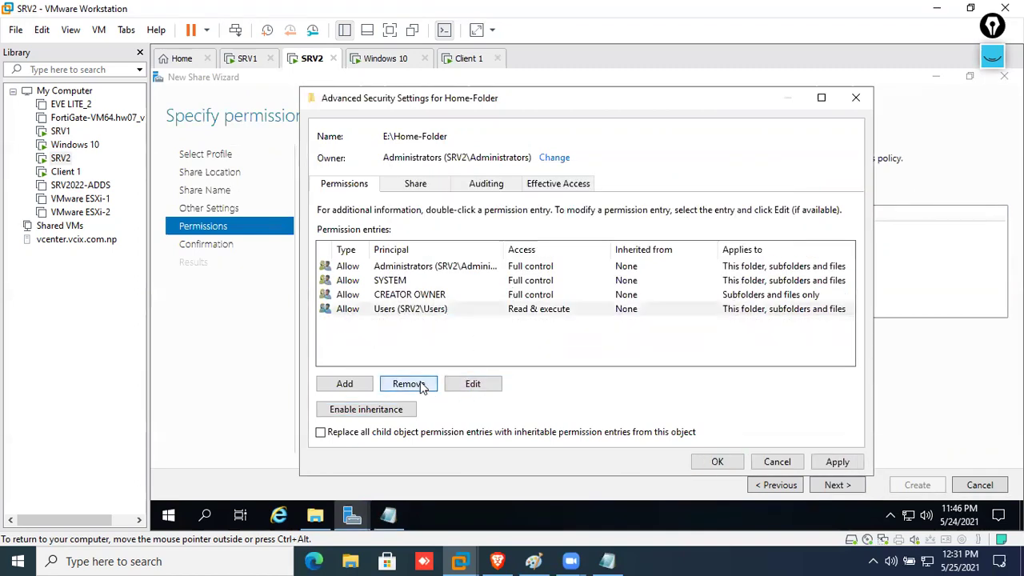
left_click(439, 312)
left_click(421, 385)
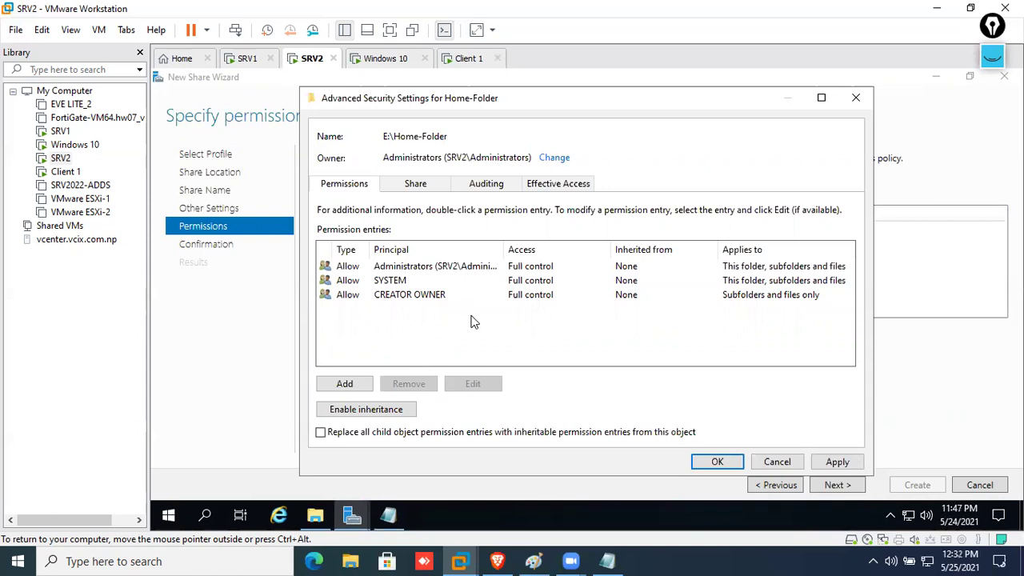
left_click(247, 60)
Create a new group named IT in the IT-Group unit.
right_click(384, 238)
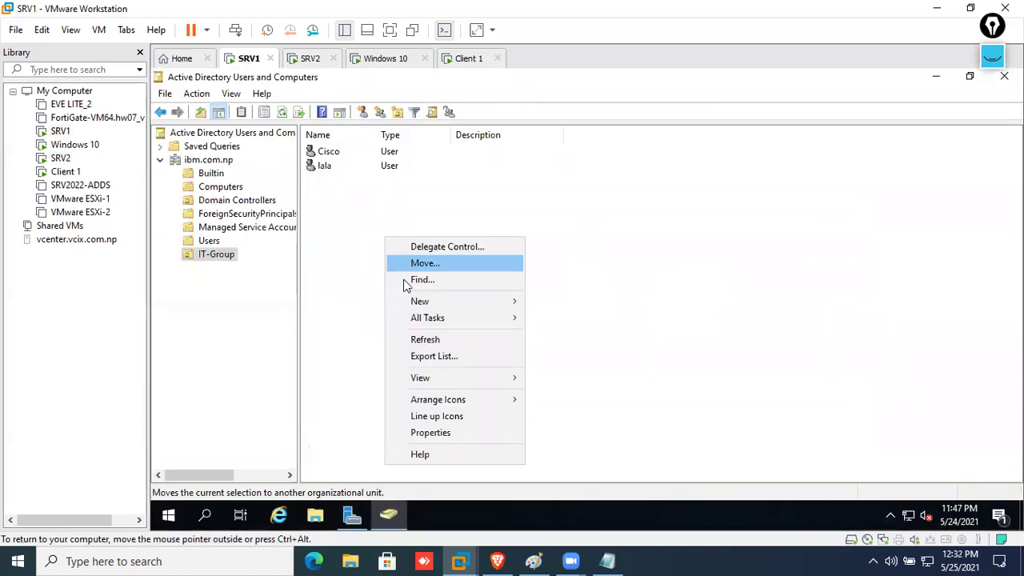
mouse_move(473, 305)
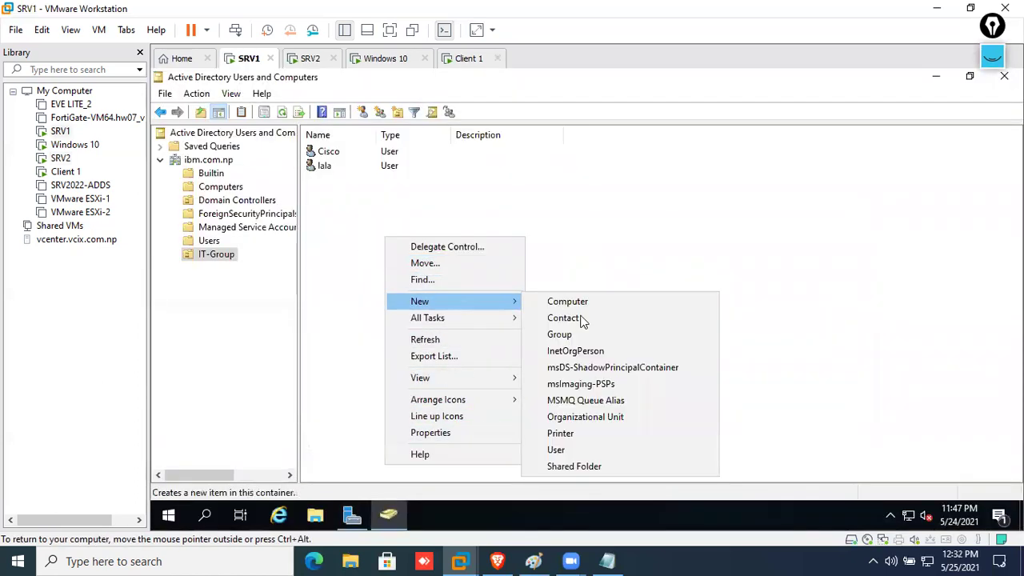
left_click(594, 334)
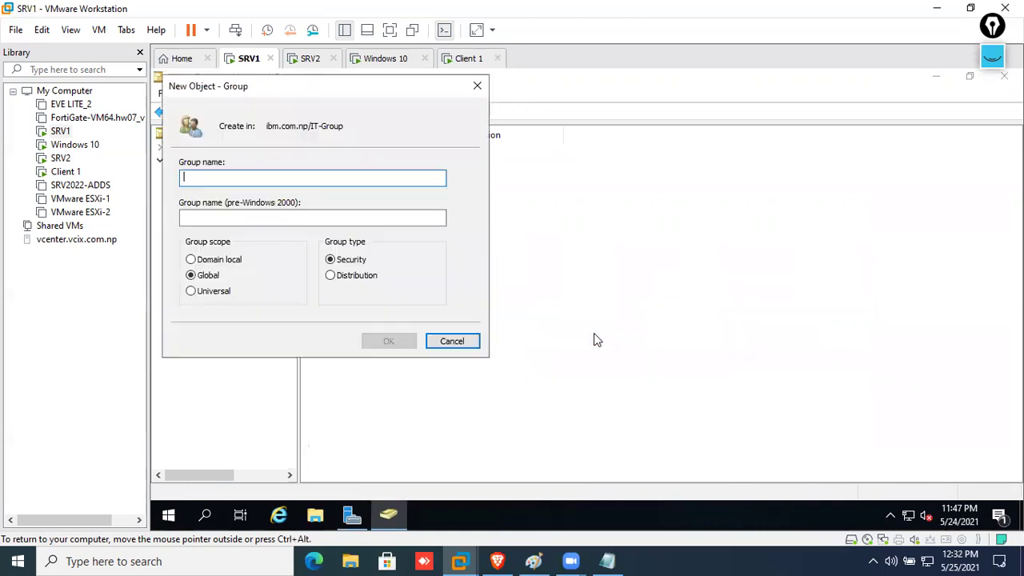
type("IT")
key("Return")
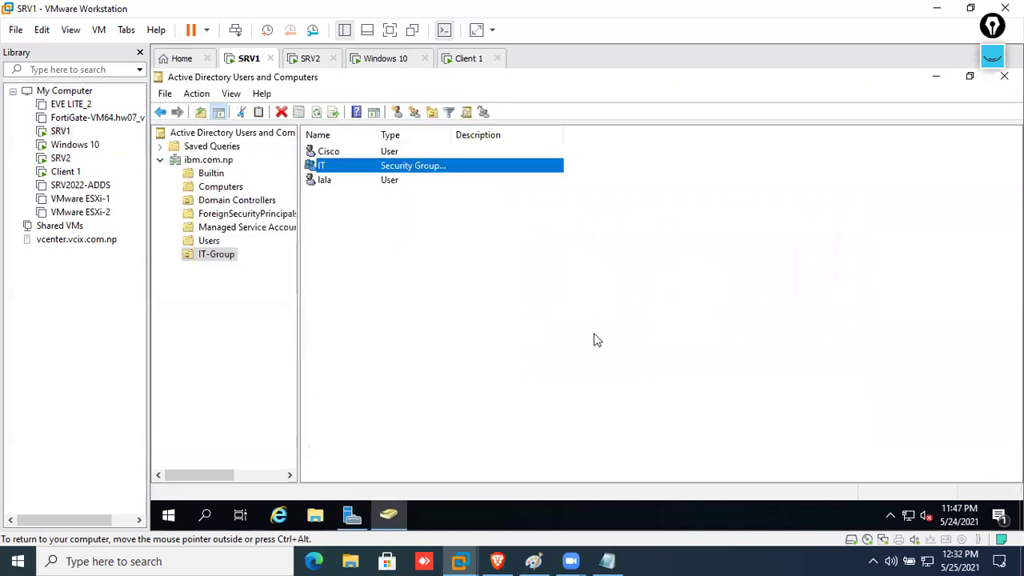
left_click(594, 340)
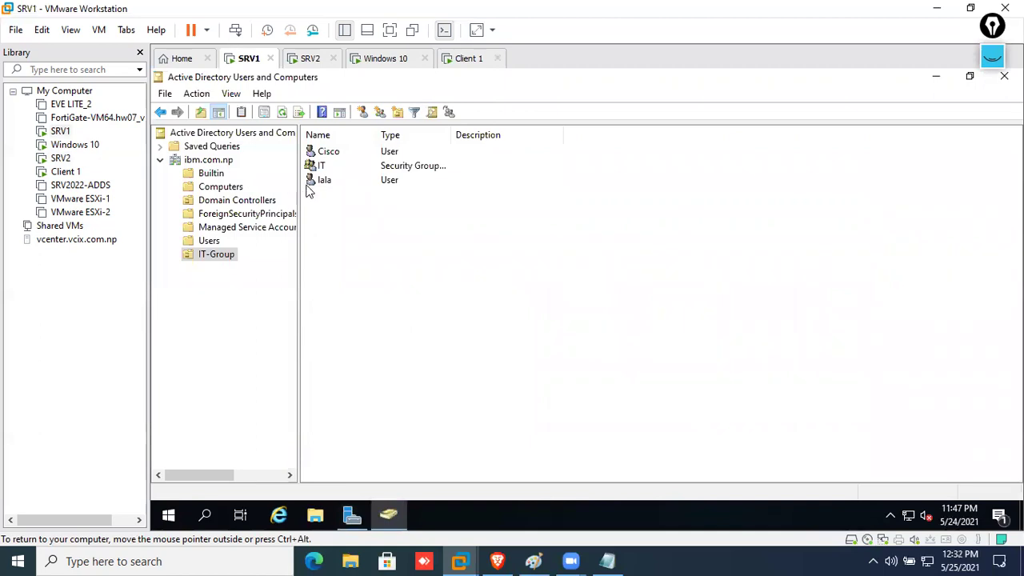
Add both IT-Group users to the IT group.
left_click(323, 180)
left_click(328, 154, "ctrl")
right_click(328, 154)
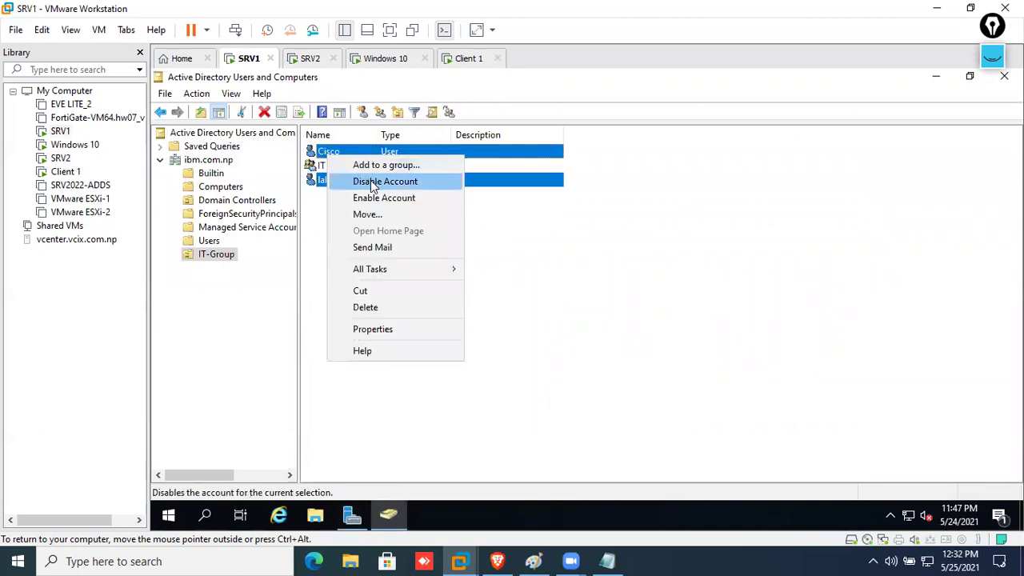
left_click(370, 164)
type("IT")
key("Return")
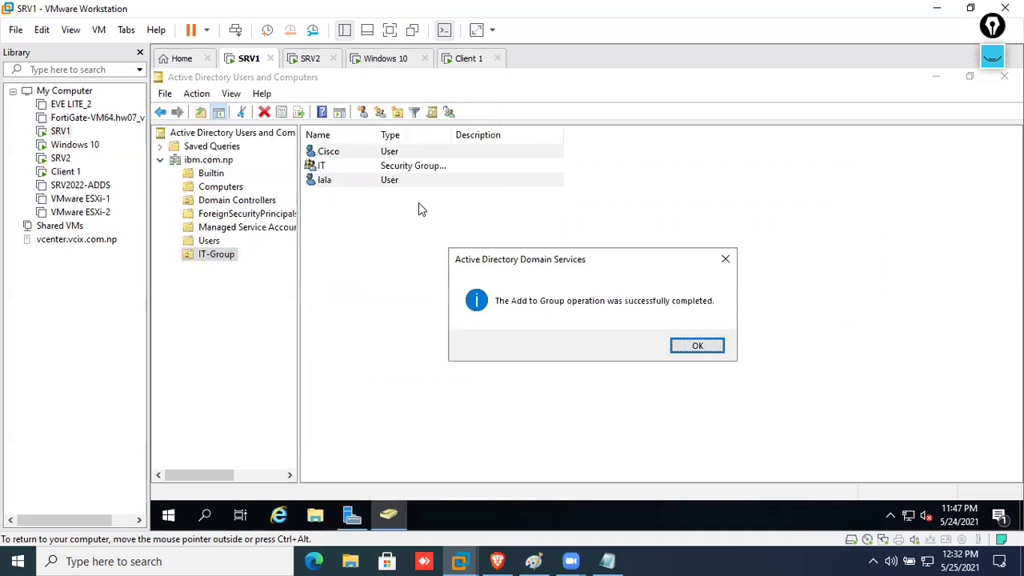
left_click(696, 346)
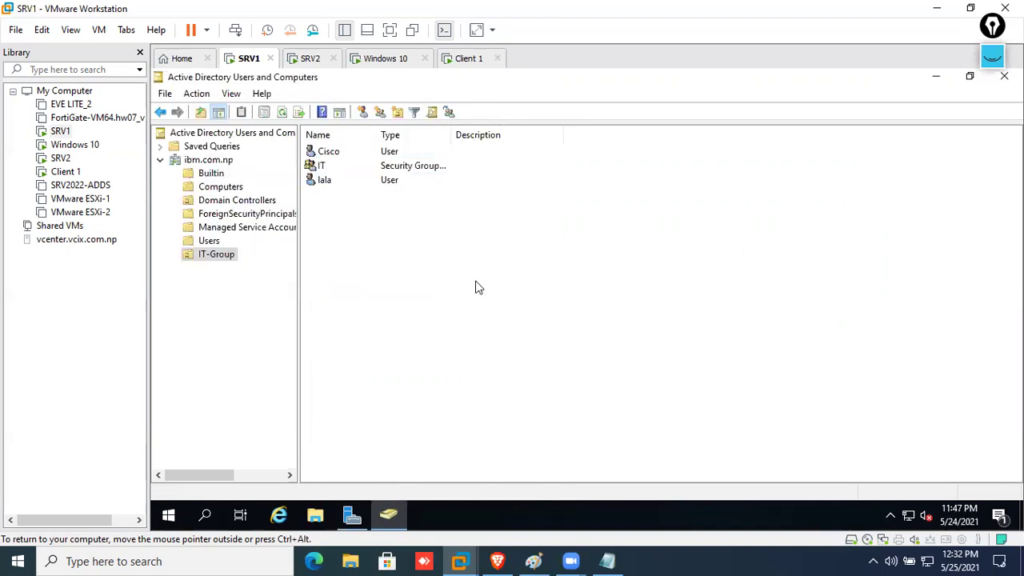
Select the IT group and switch to the SRV2 machine.
left_click(396, 167)
left_click(440, 278)
left_click(373, 168)
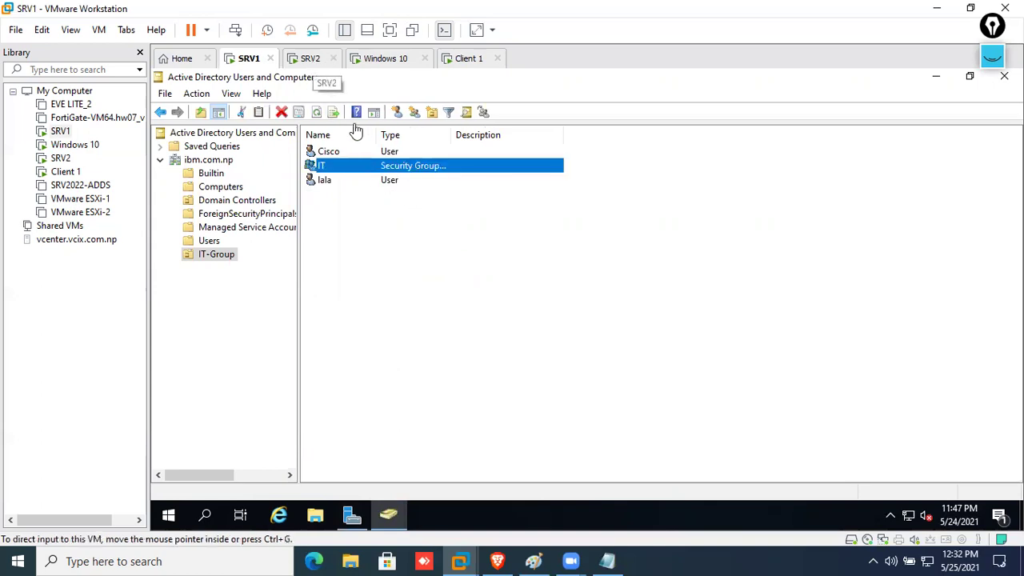
left_click(312, 59)
Add a new Home-Folder permission entry with the IT group as principal.
left_click(370, 385)
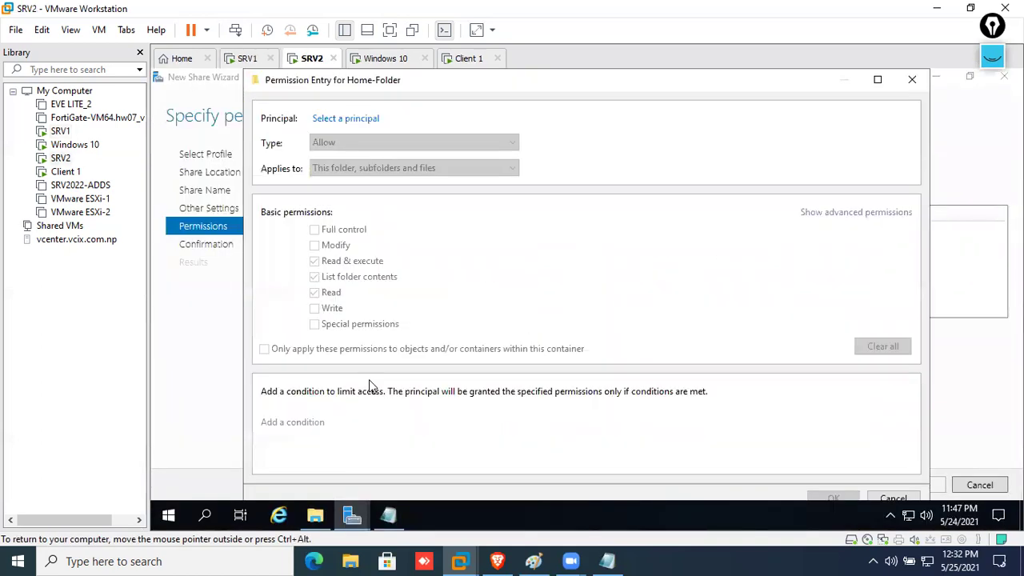
left_click(361, 118)
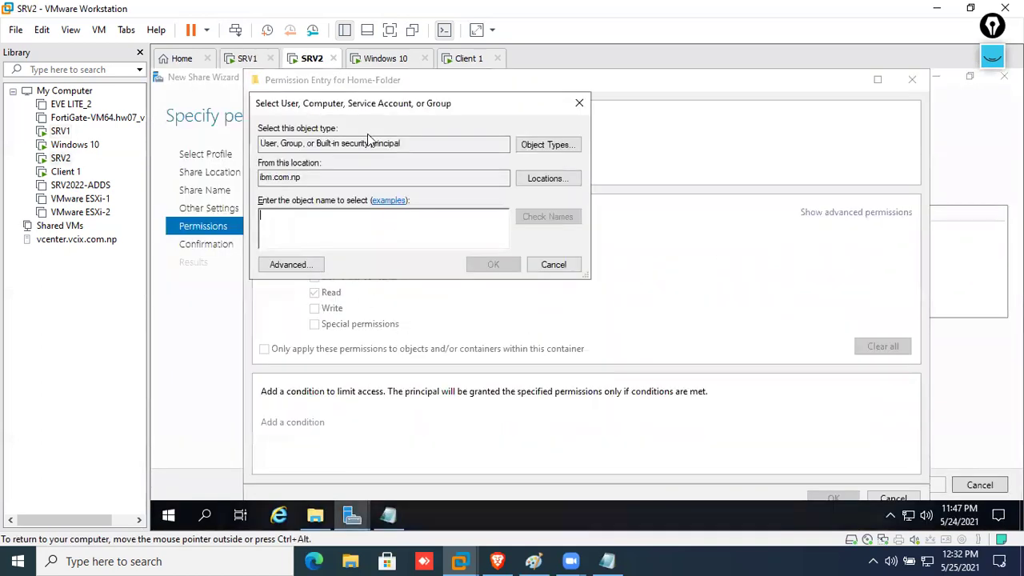
left_click(291, 265)
left_click(588, 222)
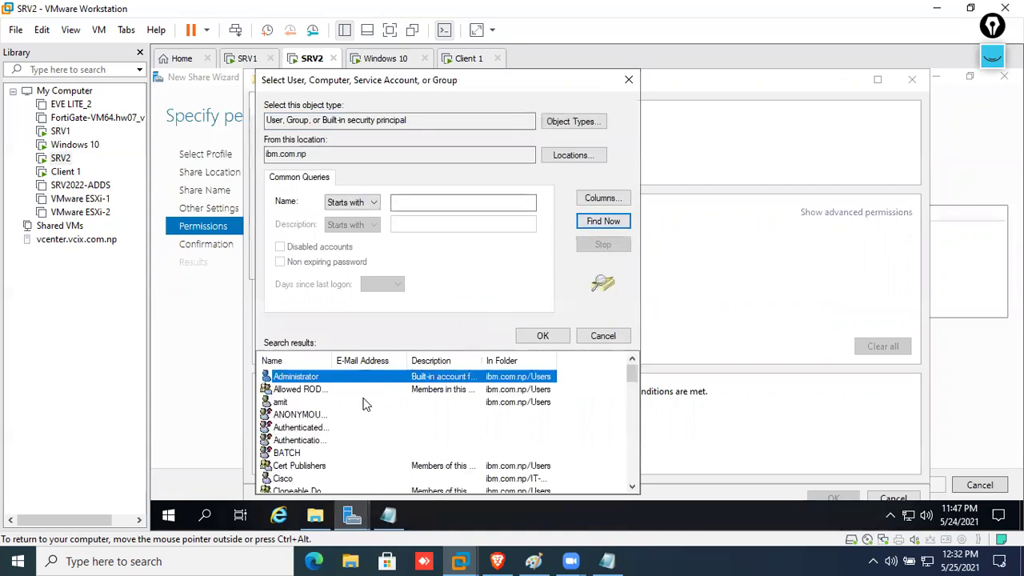
key("i")
double_click(377, 391)
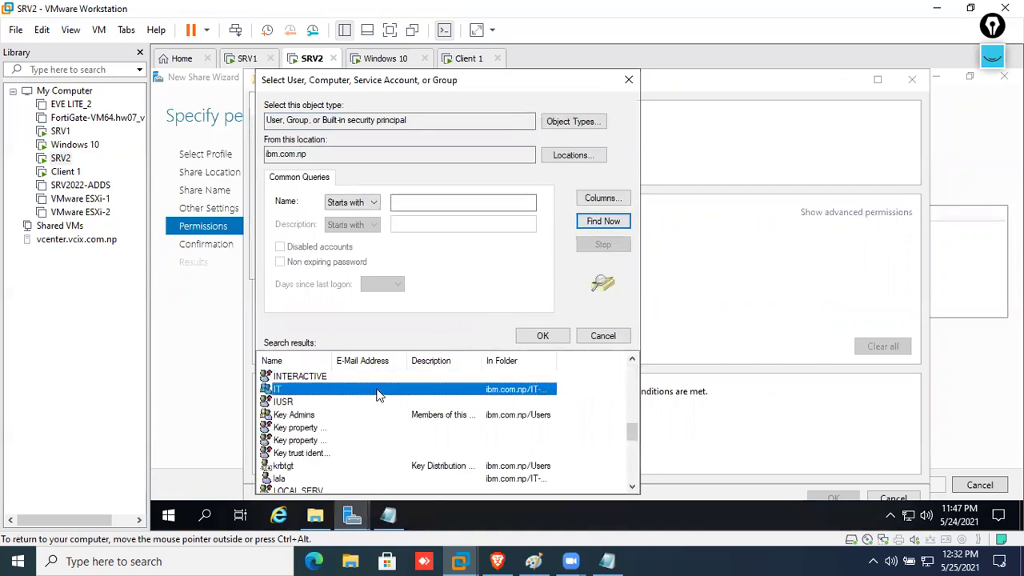
left_click(512, 268)
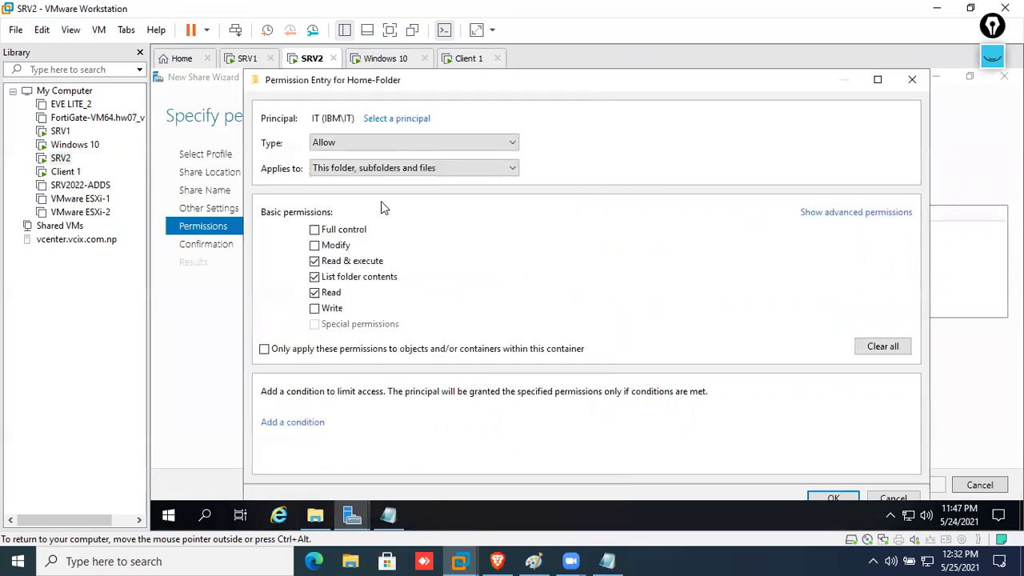
Allow IT on this folder only, including Create files and Create folders, and apply.
left_click(356, 144)
left_click(354, 144)
left_click(384, 168)
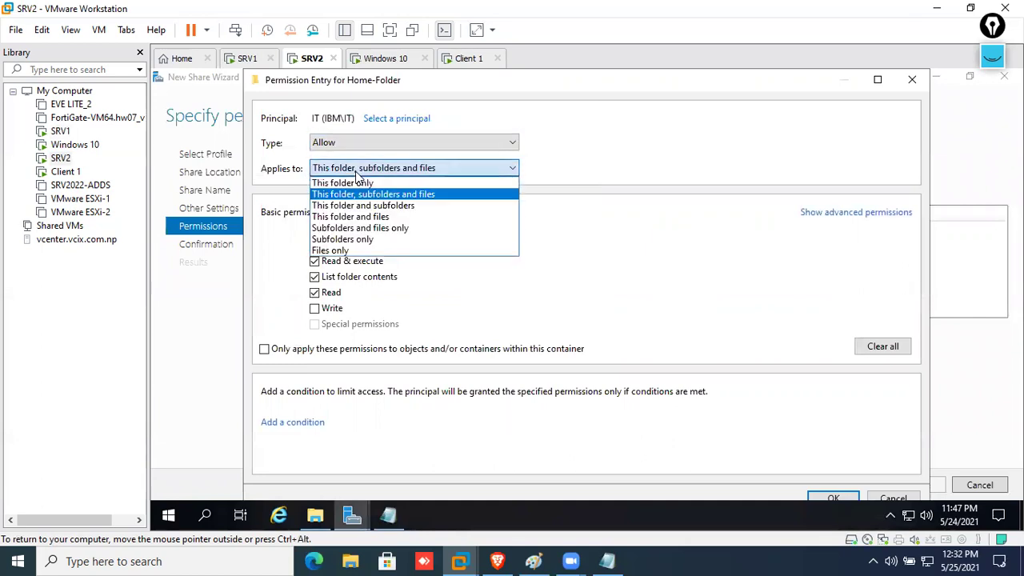
left_click(348, 186)
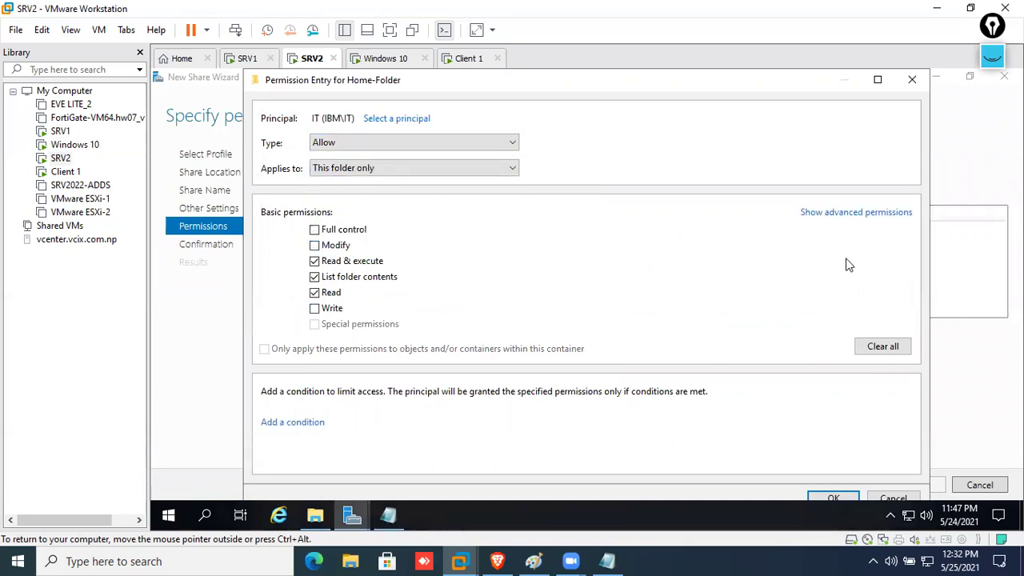
left_click(845, 212)
left_click(324, 312)
left_click(376, 325)
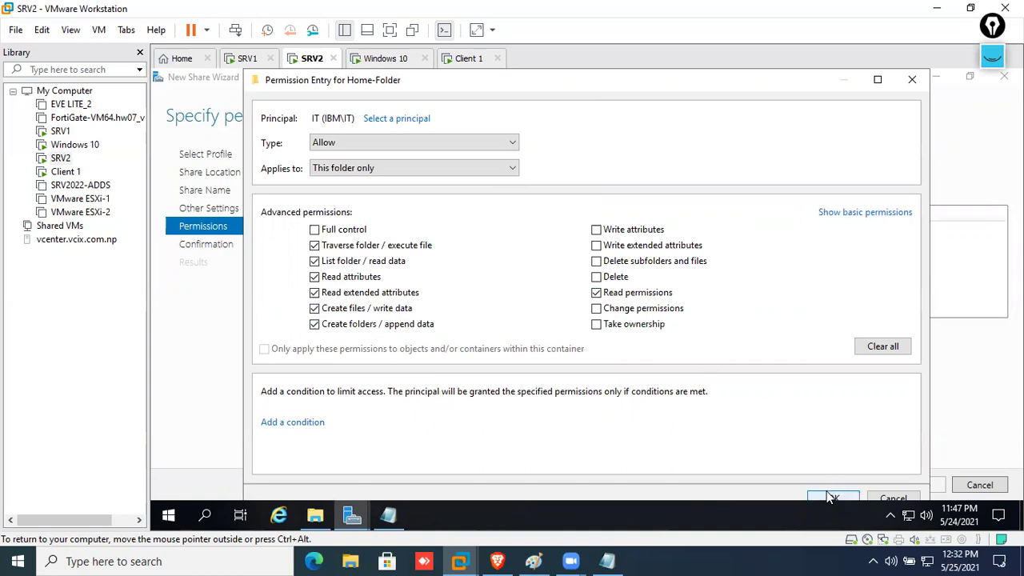
left_click(833, 496)
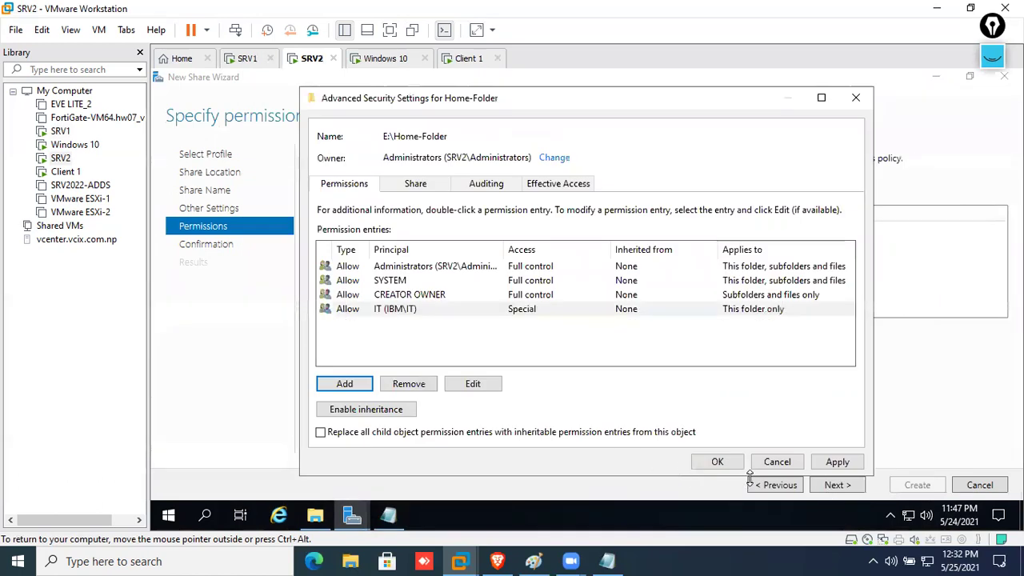
left_click(837, 463)
left_click(717, 463)
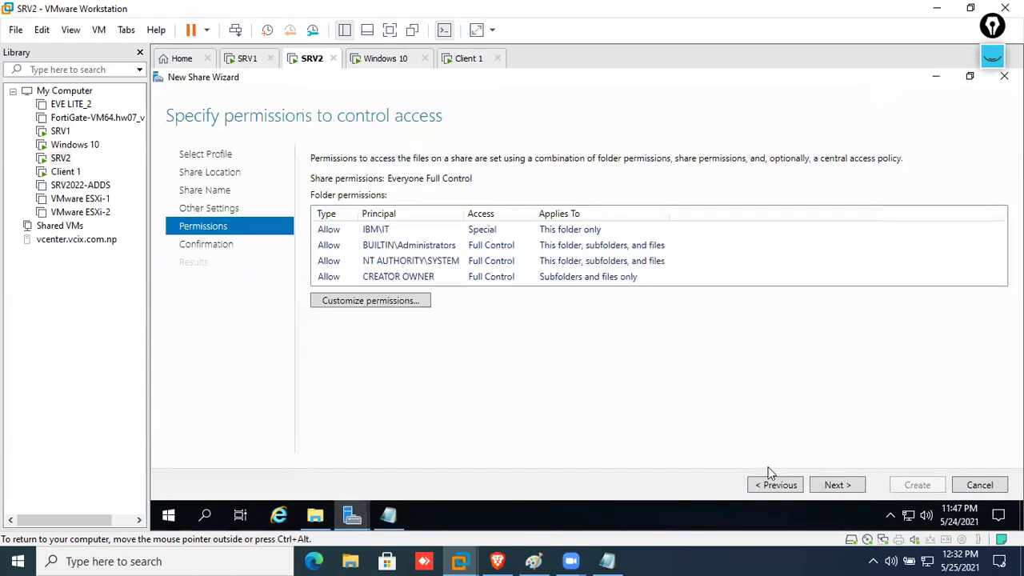
Create the Home-Folder share for E:\Home-Folder, check it under Shares, and minimize Server Manager.
left_click(836, 485)
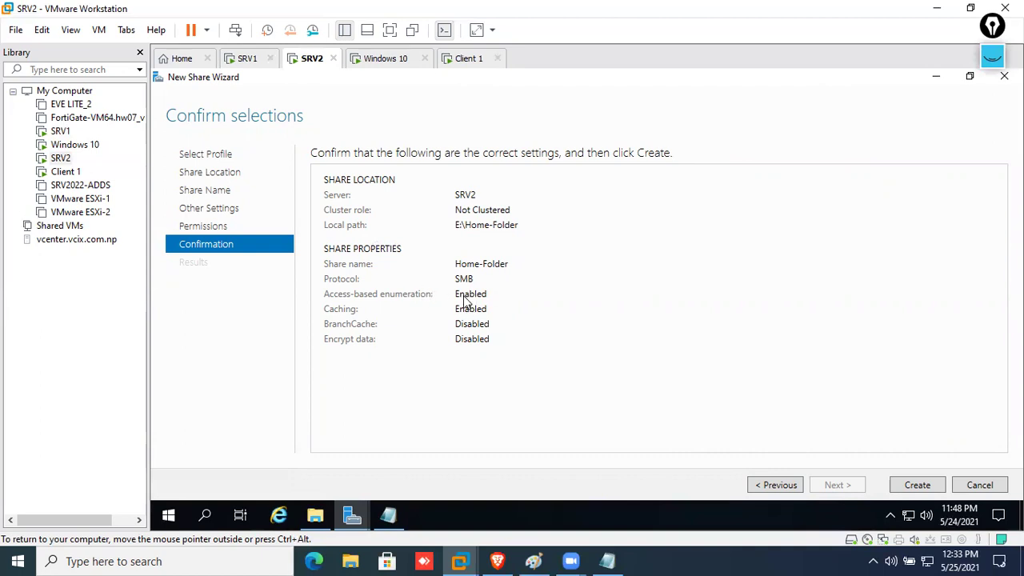
left_click(917, 485)
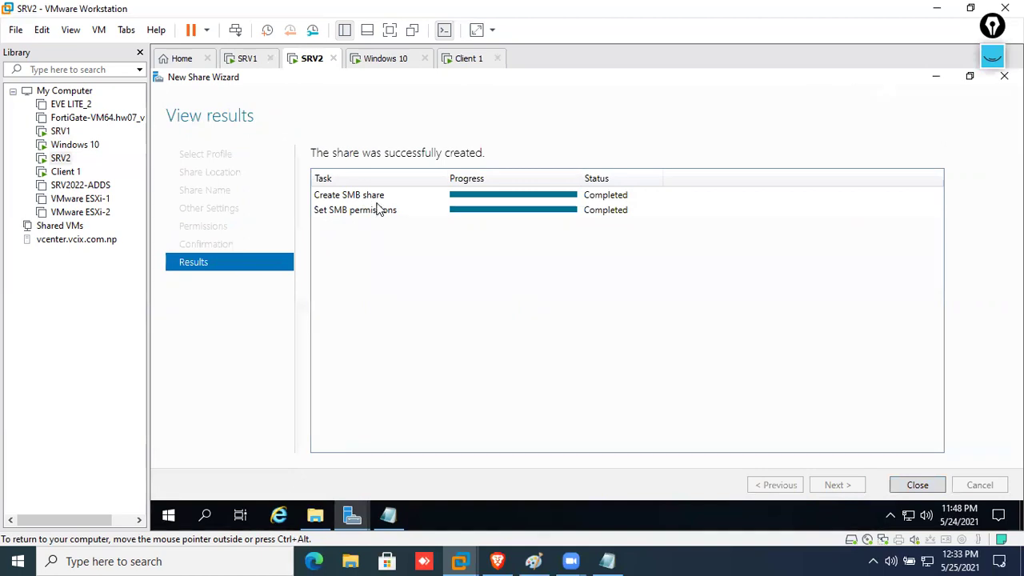
left_click(915, 485)
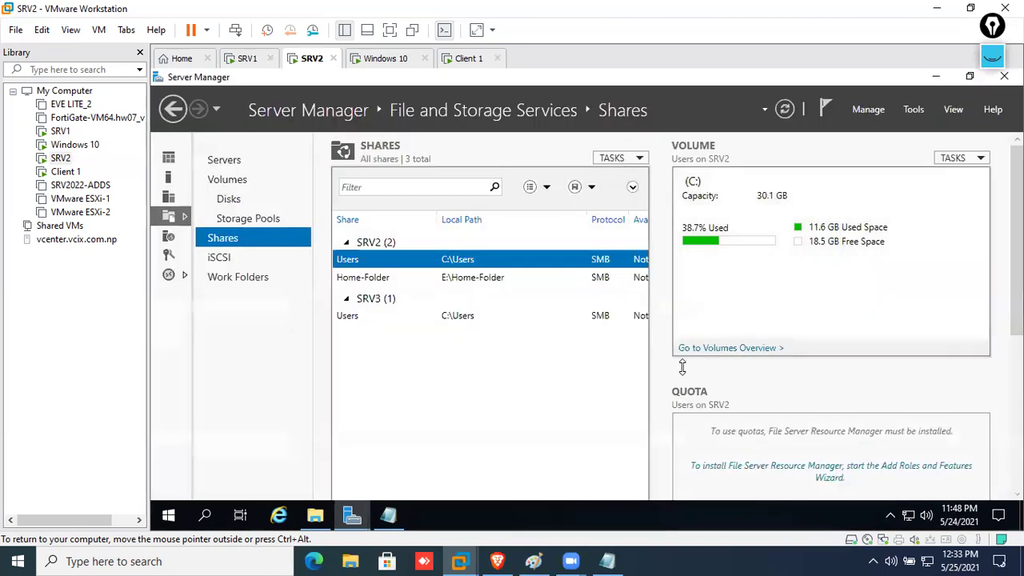
left_click(381, 280)
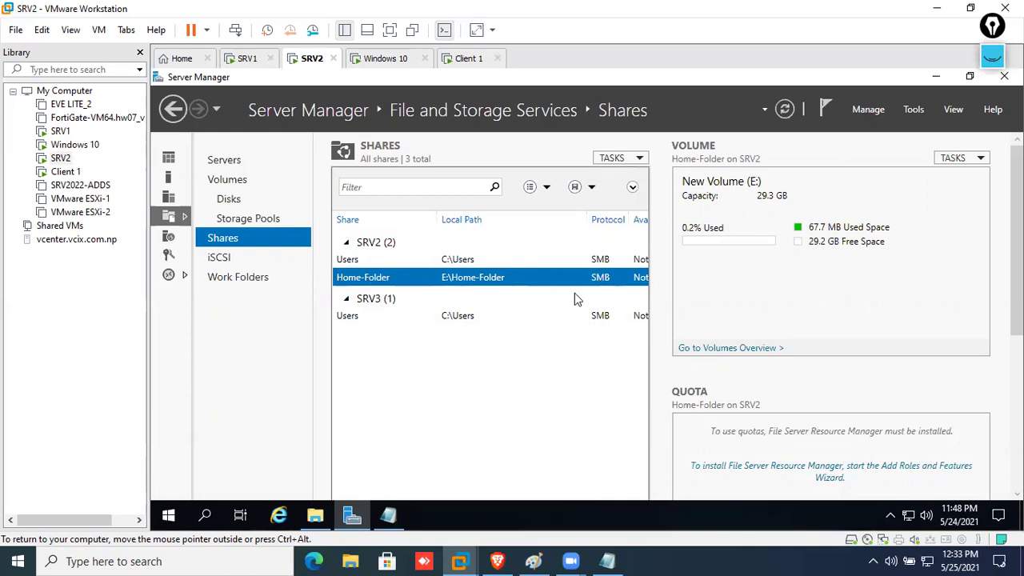
left_click(935, 80)
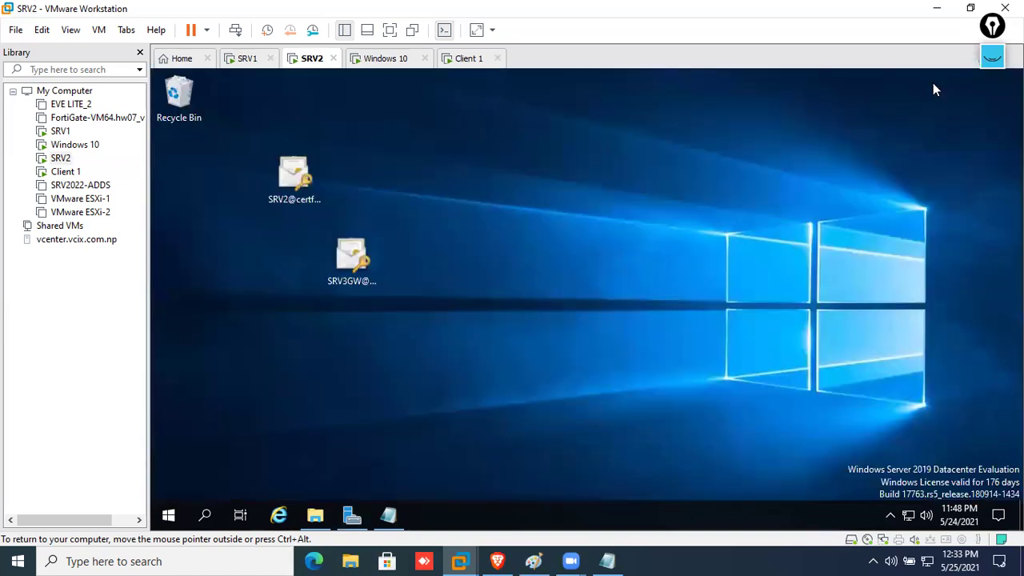
On SRV1, open the combined Profile properties of both IT-Group users.
left_click(248, 59)
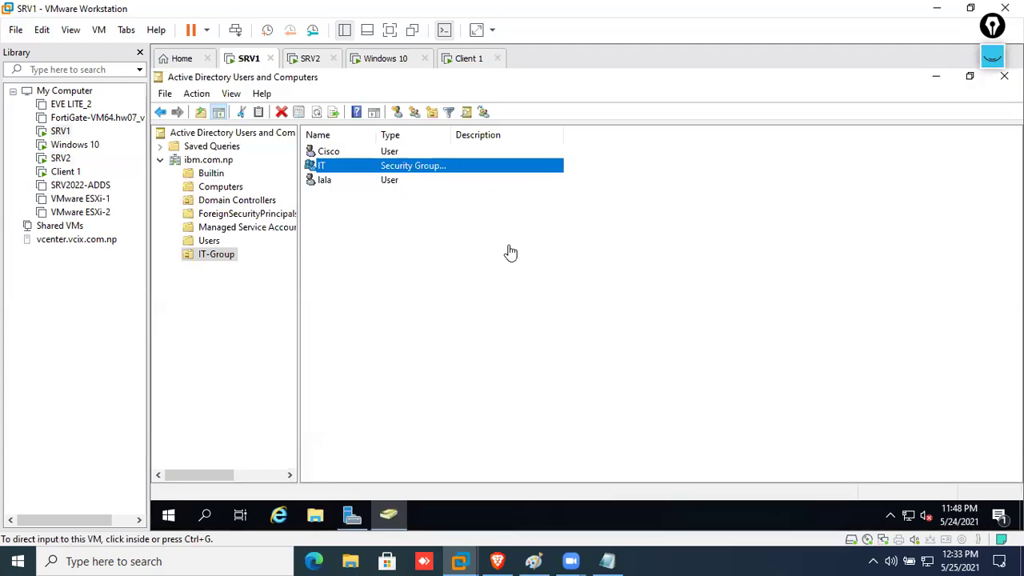
left_click(307, 59)
left_click(256, 62)
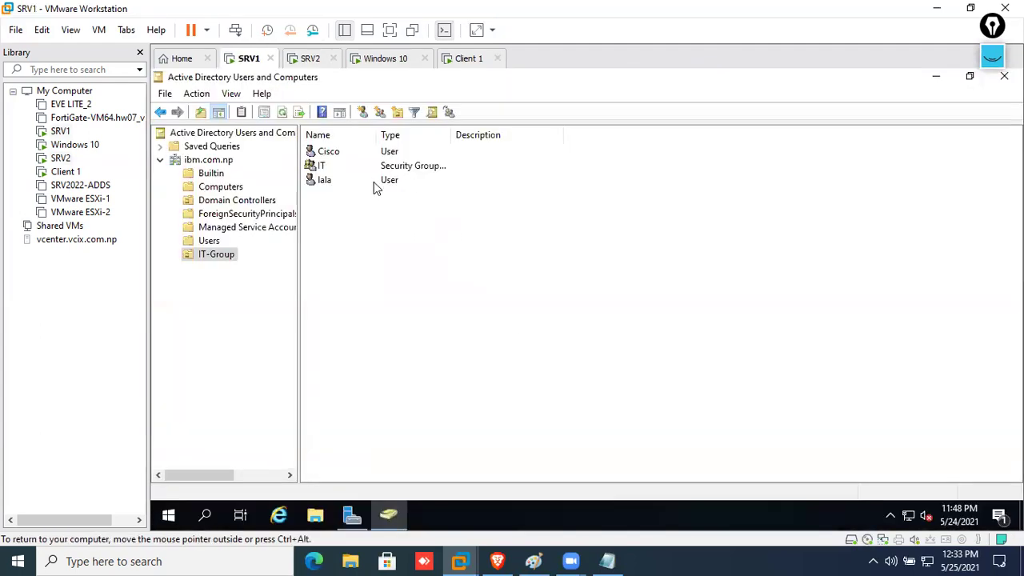
left_click(374, 182)
left_click(370, 153, "ctrl")
right_click(370, 153)
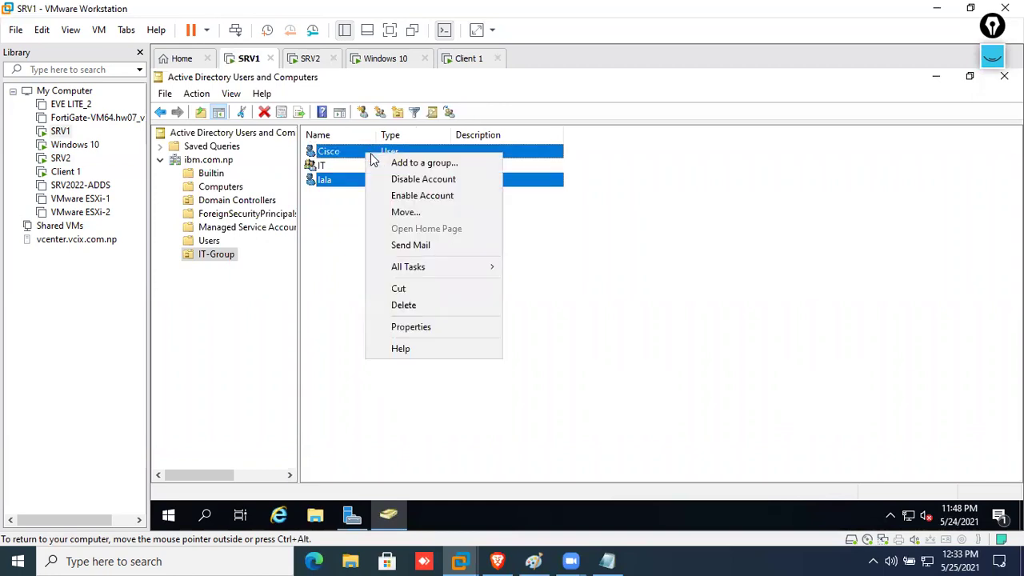
left_click(403, 326)
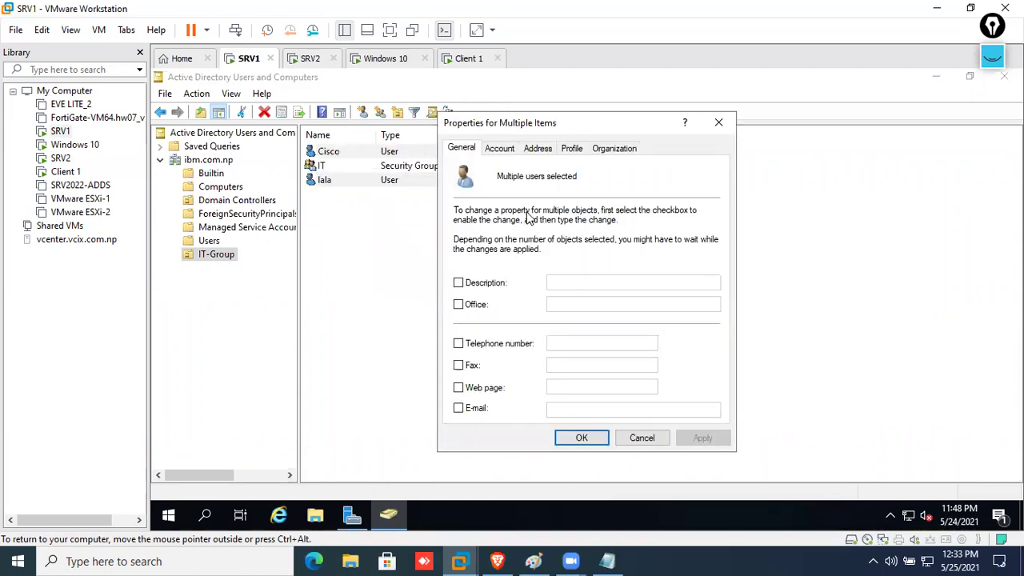
left_click(566, 151)
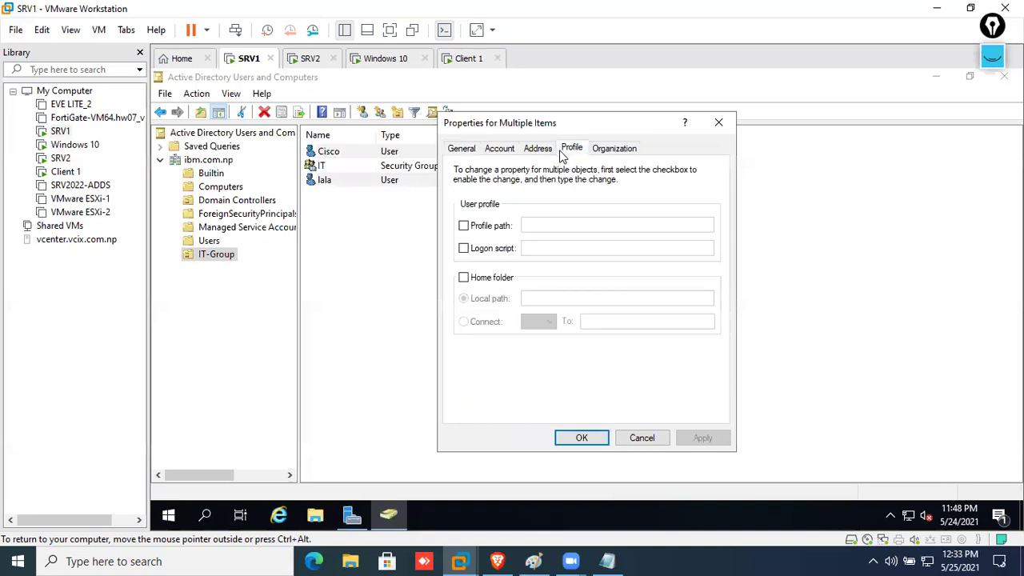
Connect home folder drive Z: to \\SRV2\Home-Folder\%username%.
left_click(480, 281)
left_click(484, 323)
left_click(608, 321)
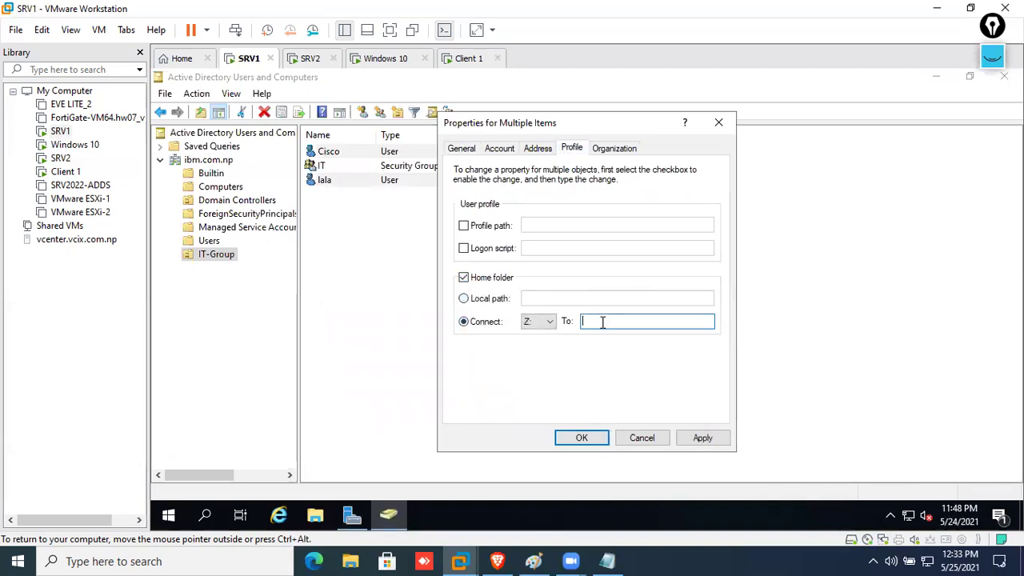
right_click(603, 322)
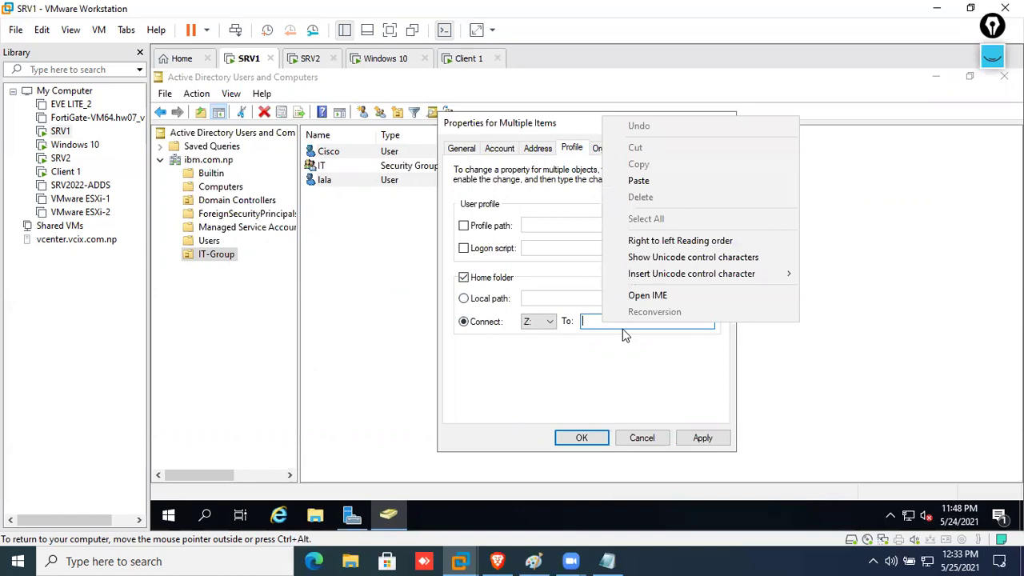
left_click(653, 178)
type("\\\\SRV2\\Home-Folder\\%username%")
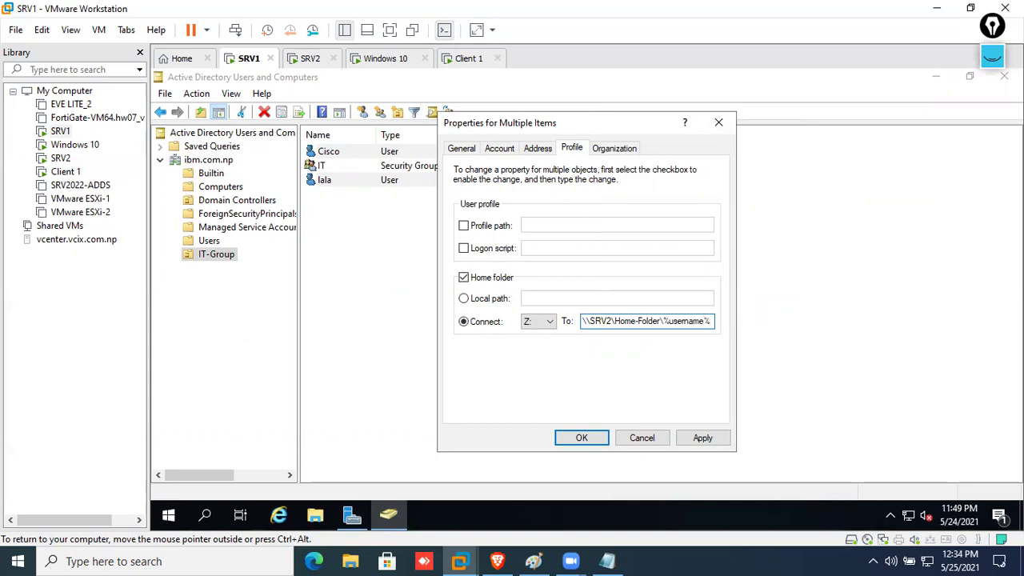
Copy the full home folder path \\SRV2\Home-Folder\%username%.
key("ctrl+a")
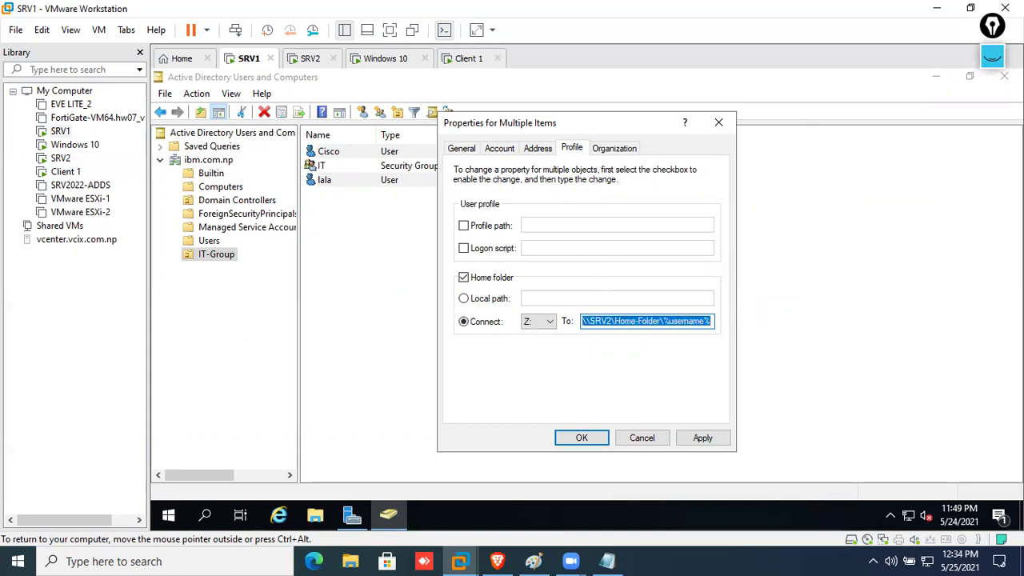
right_click(674, 321)
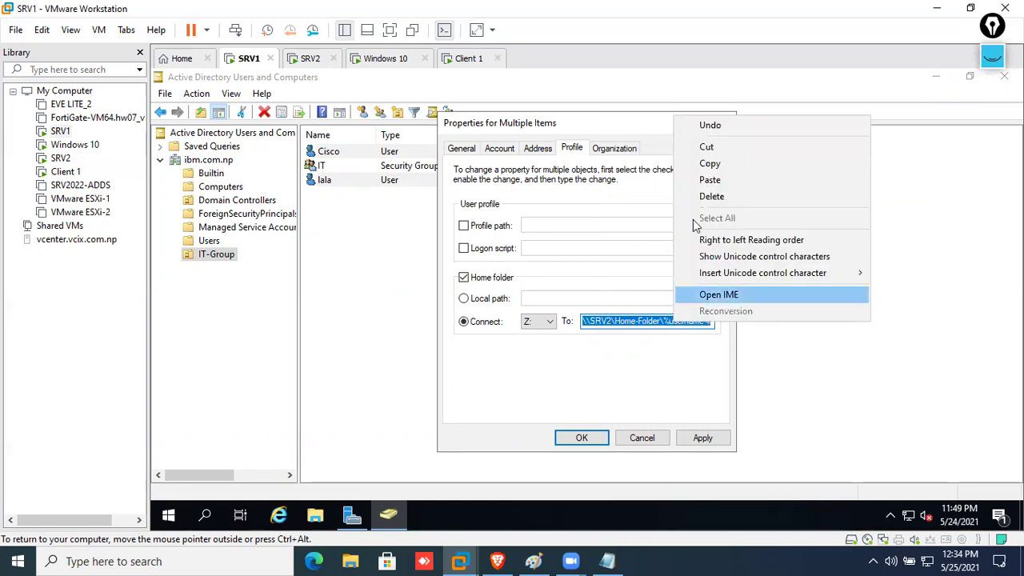
left_click(700, 168)
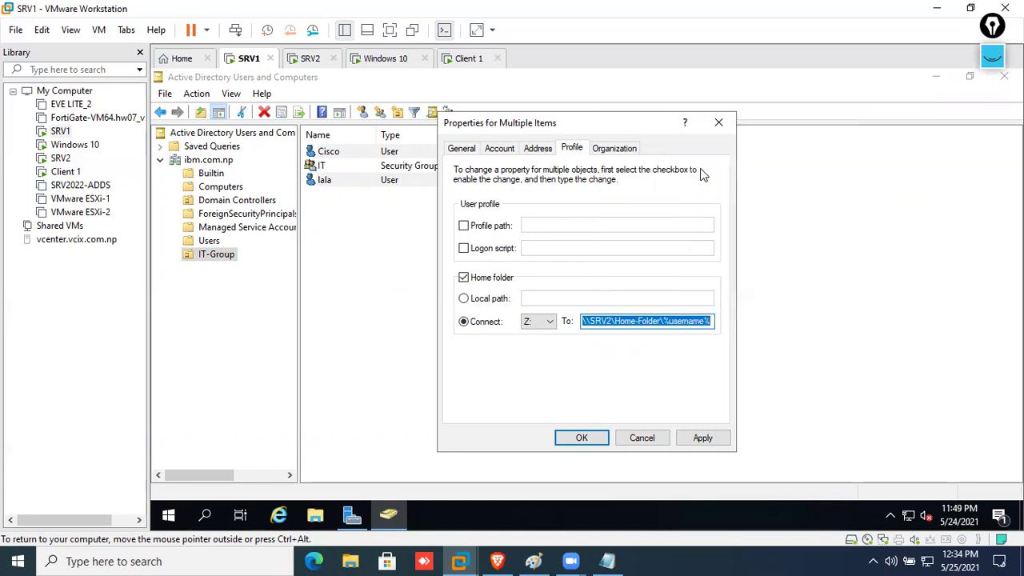
left_click(609, 560)
Set Notepad's font size to 48 and paste the copied home folder path.
left_click(83, 27)
left_click(94, 59)
left_click(289, 223)
left_click(289, 233)
left_click(255, 442)
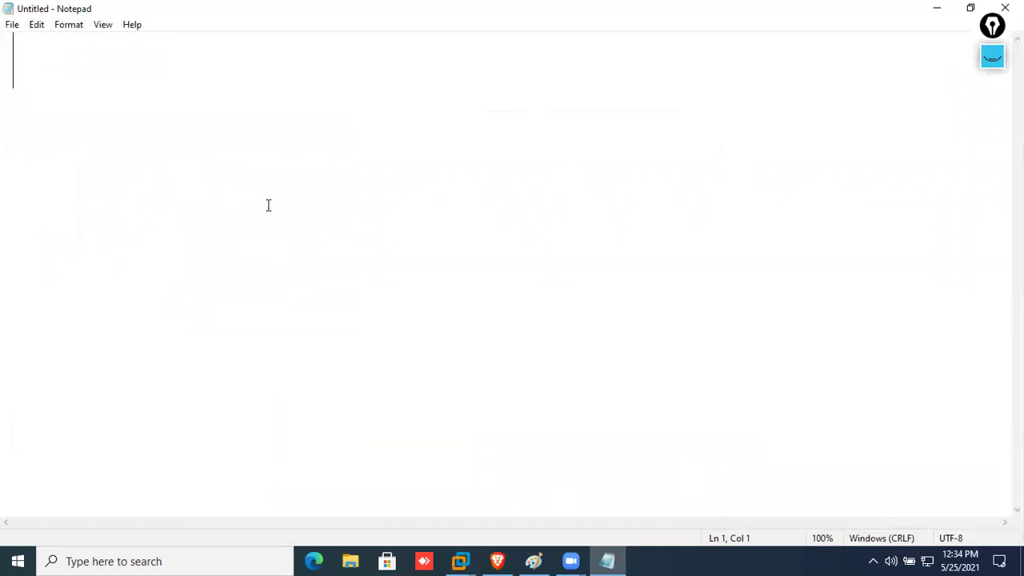
right_click(6, 112)
left_click(141, 176)
Highlight the SRV2, Home-Folder and %username% parts of the path in turn, then hide Notepad.
mouse_move(513, 61)
left_mouse_down()
mouse_move(795, 59)
mouse_move(521, 67)
left_mouse_up()
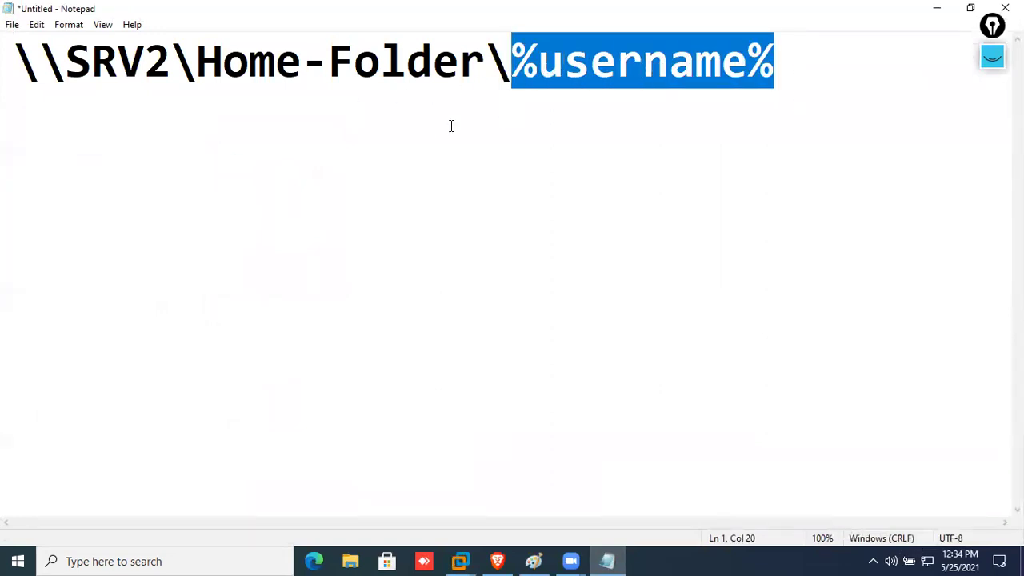
left_click(407, 64)
left_click_drag(37, 64, 698, 70)
left_click(800, 69)
left_click_drag(168, 69, 69, 74)
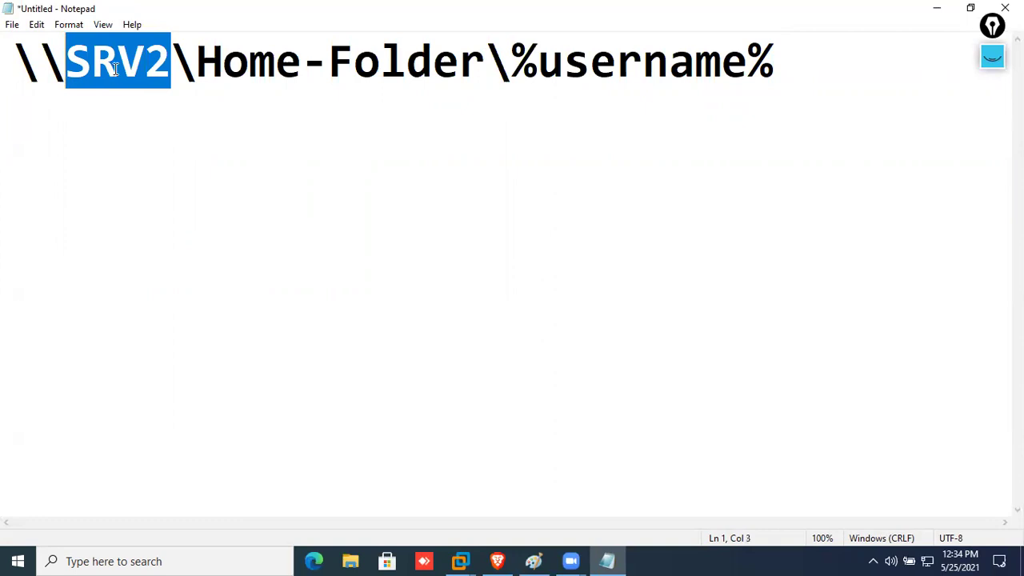
left_click_drag(196, 64, 523, 70)
left_click(550, 121)
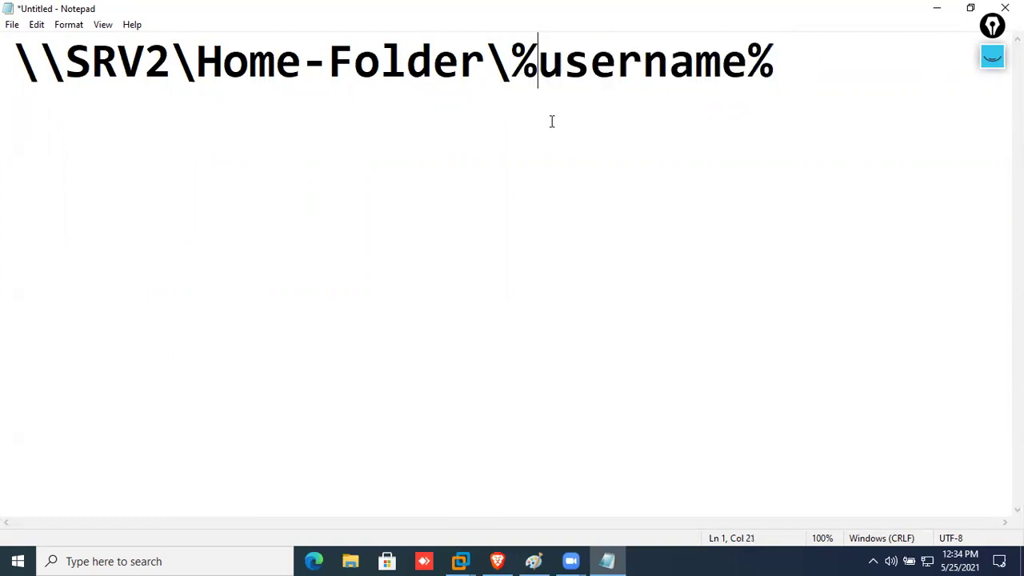
left_click_drag(784, 62, 14, 85)
left_click(615, 107)
left_click_drag(826, 51, 521, 64)
left_click(679, 126)
left_click_drag(791, 69, 15, 86)
left_click(144, 72)
left_click_drag(144, 72, 70, 72)
left_click(193, 72)
left_click(171, 72)
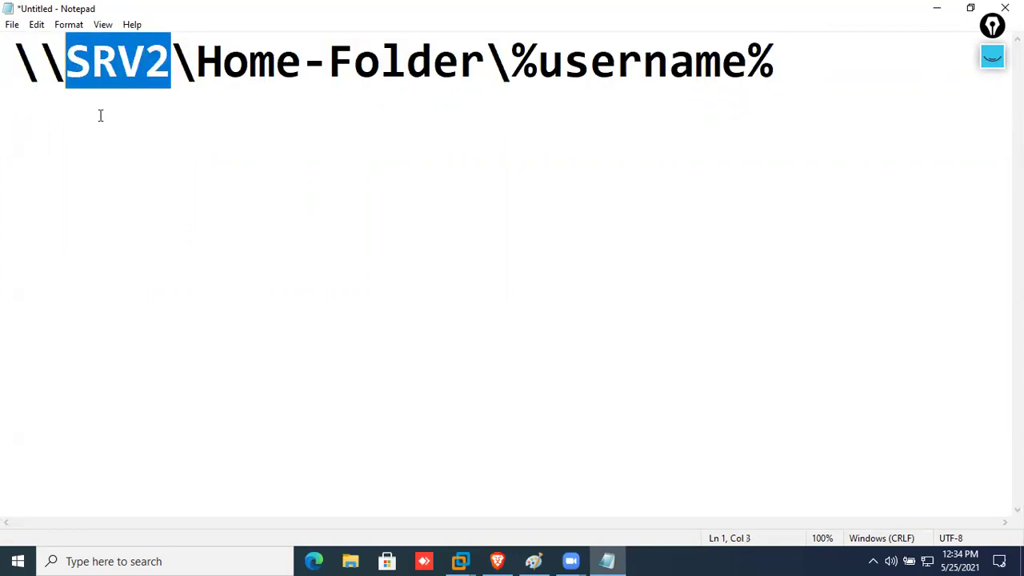
left_click(100, 115)
left_click_drag(171, 72, 65, 72)
key("shift+Right")
key("shift+Right")
key("shift+Right")
left_click(926, 8)
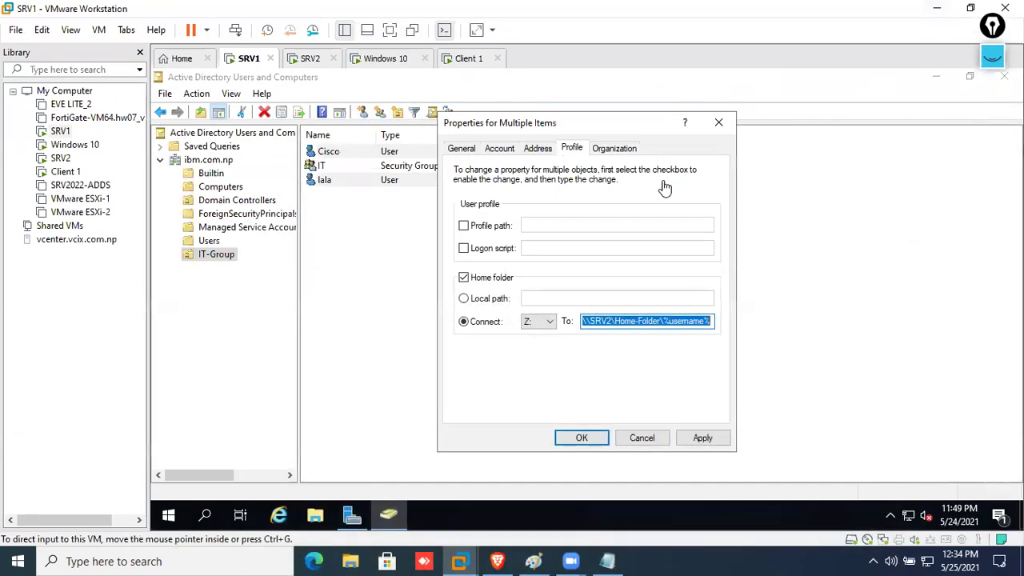
Apply the Z: home folder setting to the users and close their properties.
left_click(704, 438)
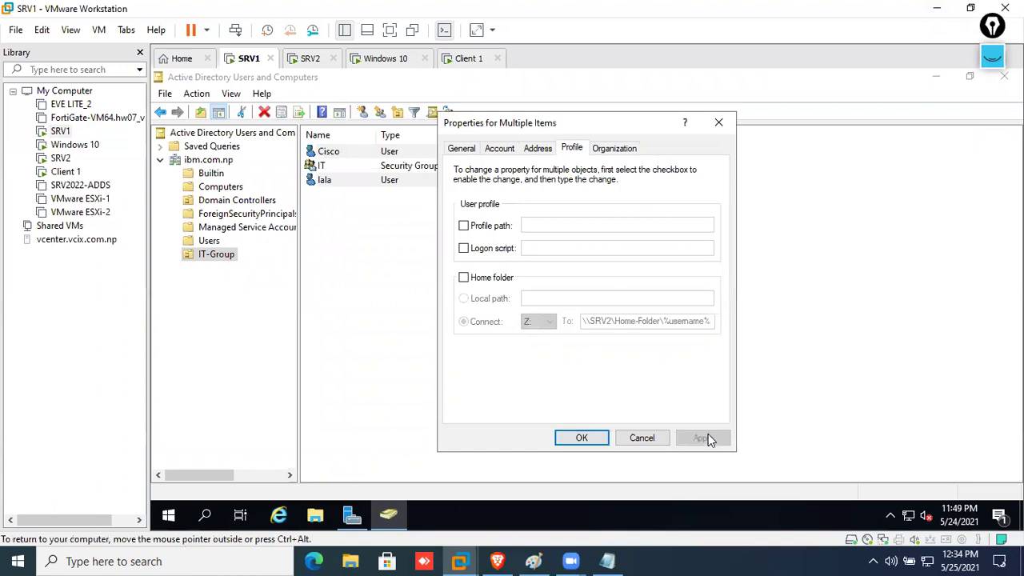
left_click(583, 438)
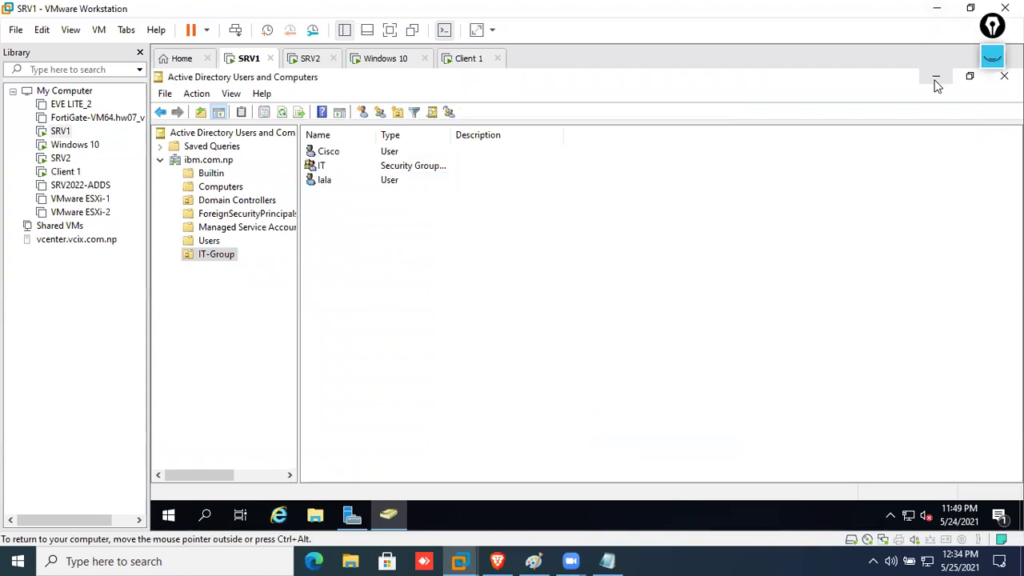
left_click(937, 77)
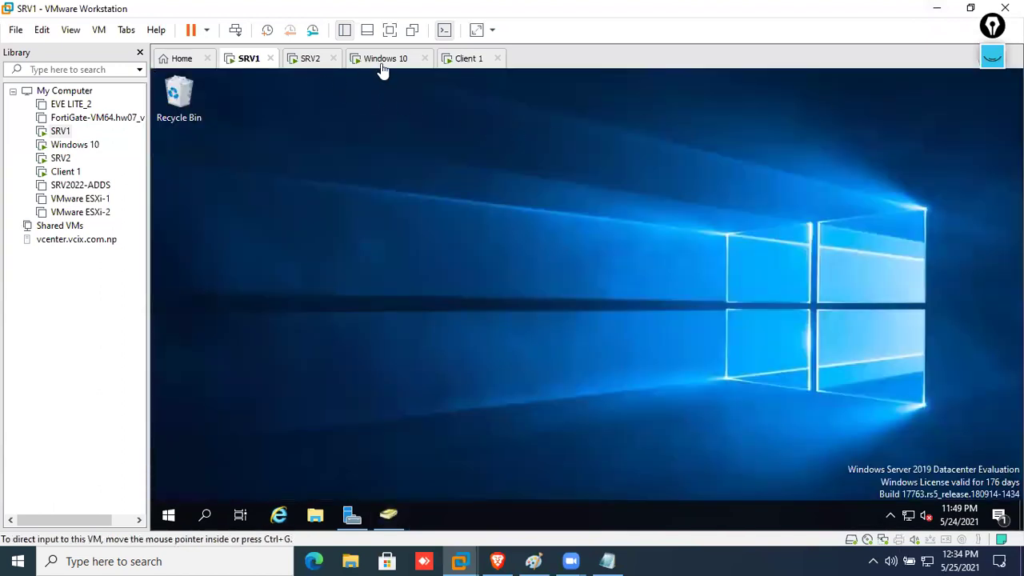
Sign in to the Windows 10 client as Other user with the IT-Group account's credentials.
left_click(382, 71)
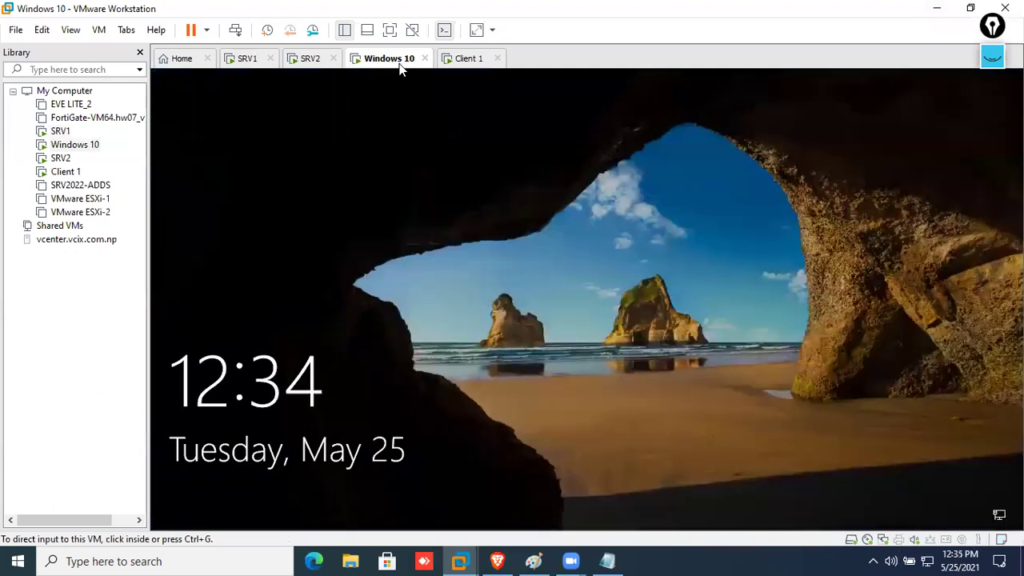
right_click(400, 62)
left_click(462, 151)
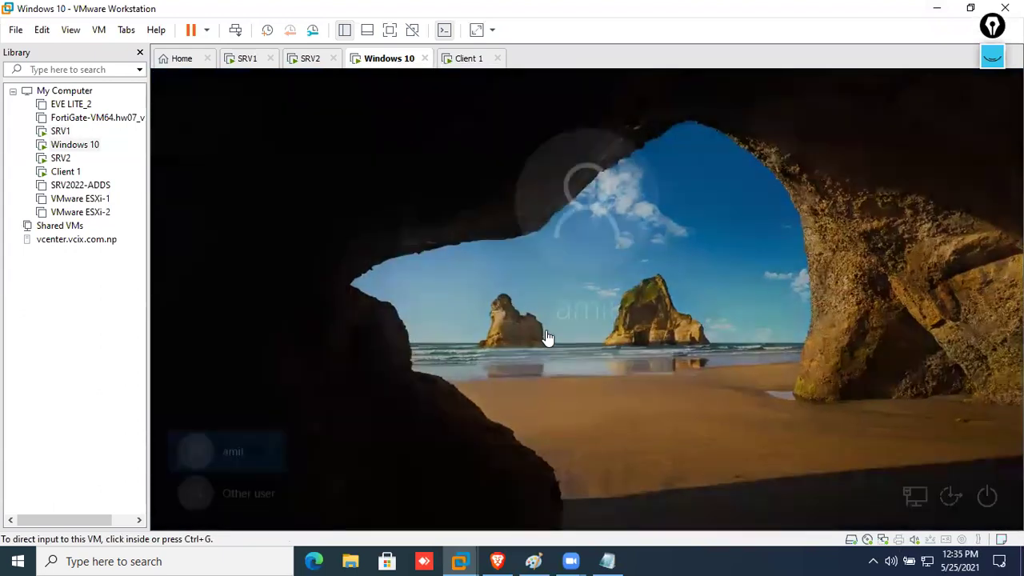
left_click(282, 490)
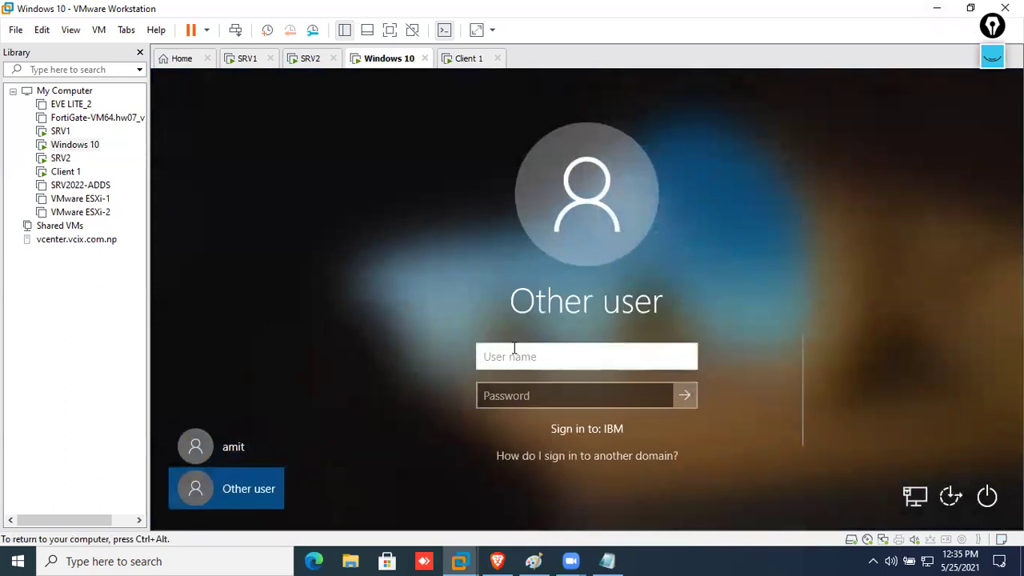
type("cisco")
key("Tab")
key("Return")
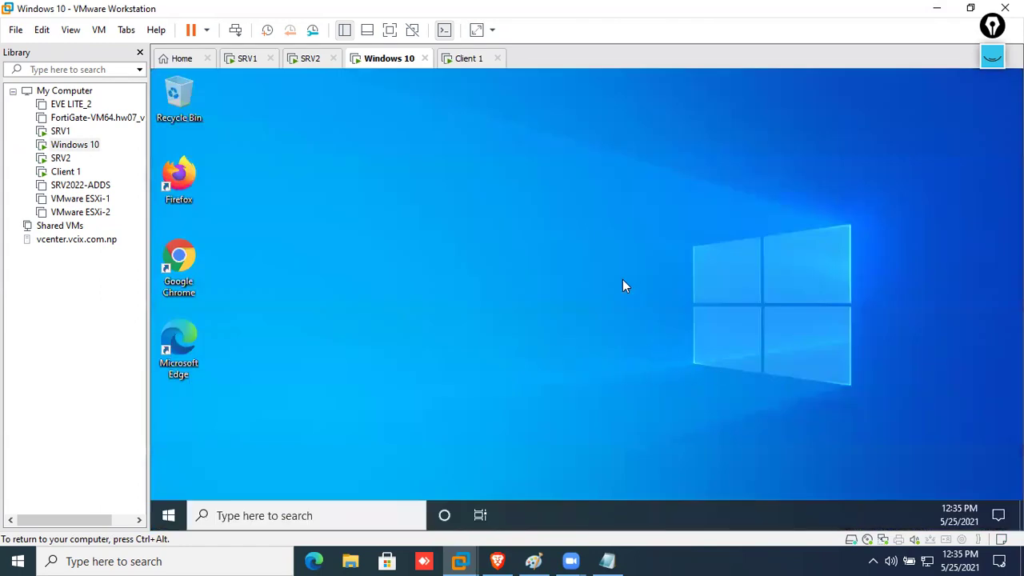
Refresh the client desktop and find the mapped Z: network drive under This PC.
right_click(623, 282)
left_click(585, 319)
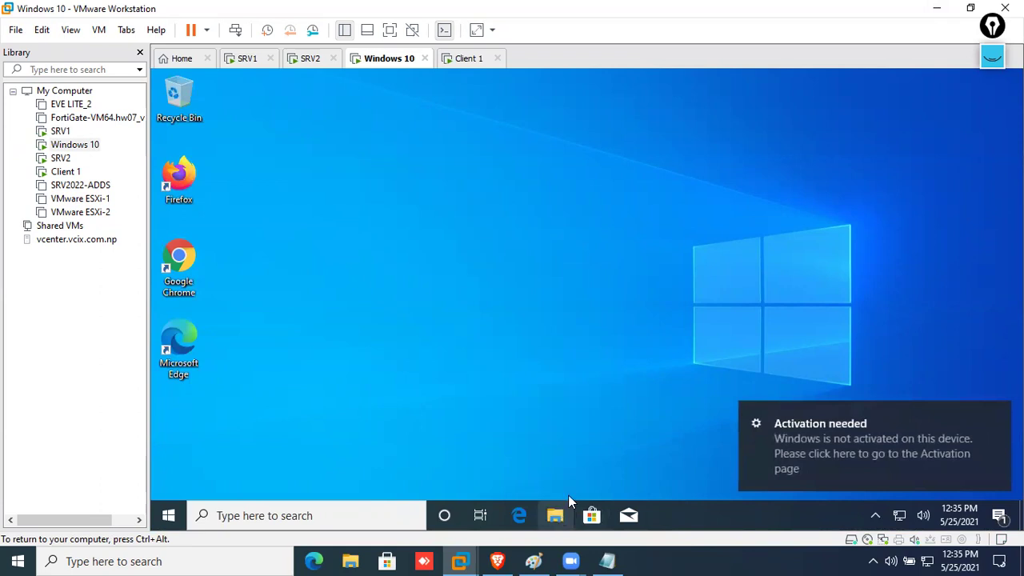
key("super+e")
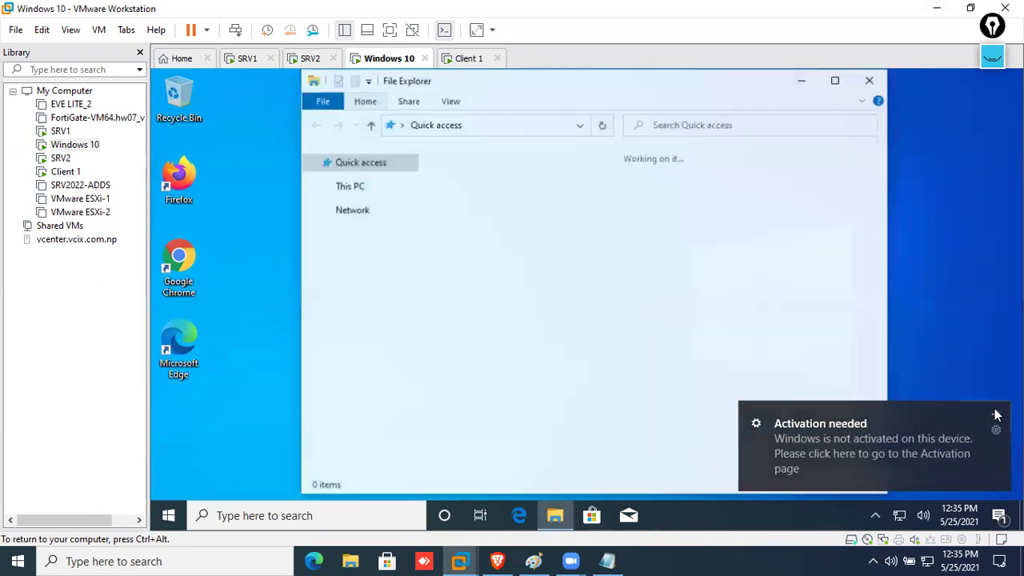
left_click(362, 296)
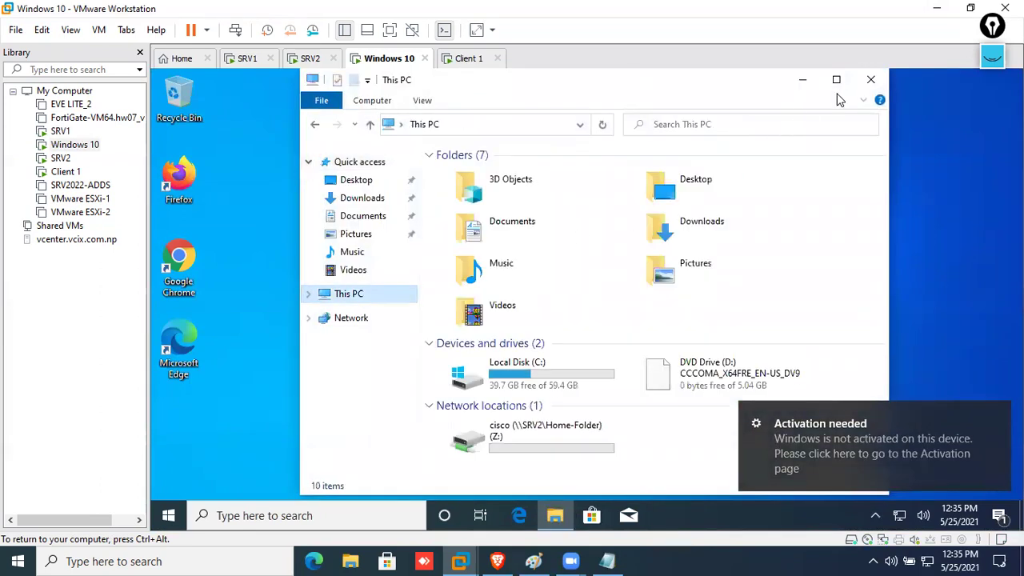
left_click(836, 79)
left_click(451, 407)
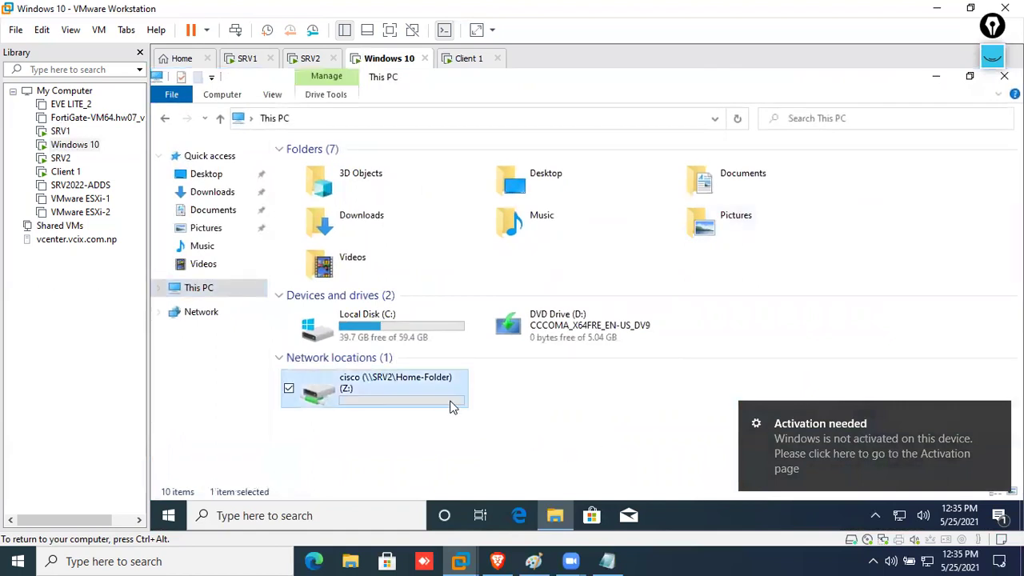
left_click(447, 434)
left_click(444, 398)
left_click(400, 427)
left_click(432, 410)
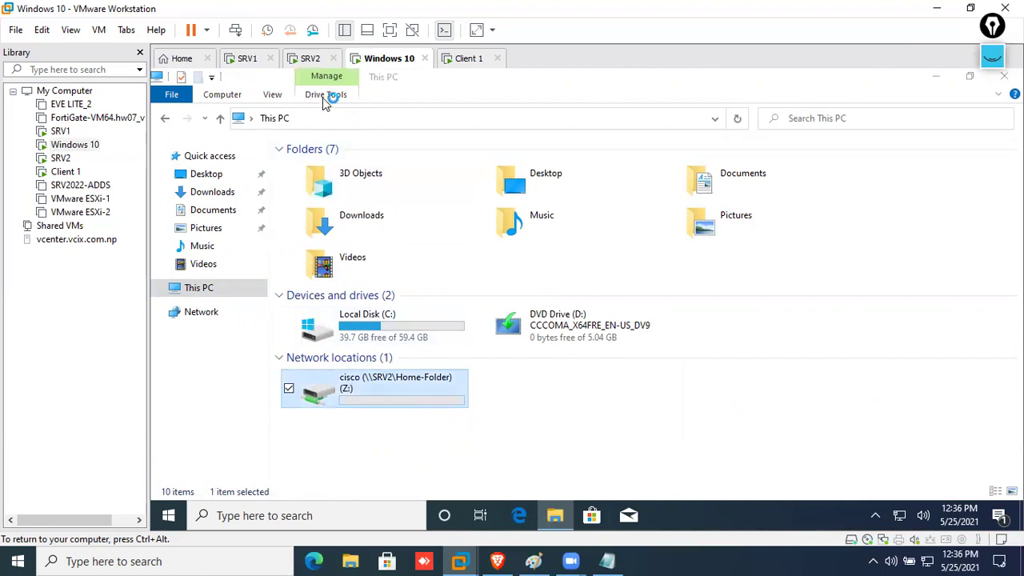
On SRV2, open E:\Home-Folder and check the user's new empty folder.
left_click(311, 61)
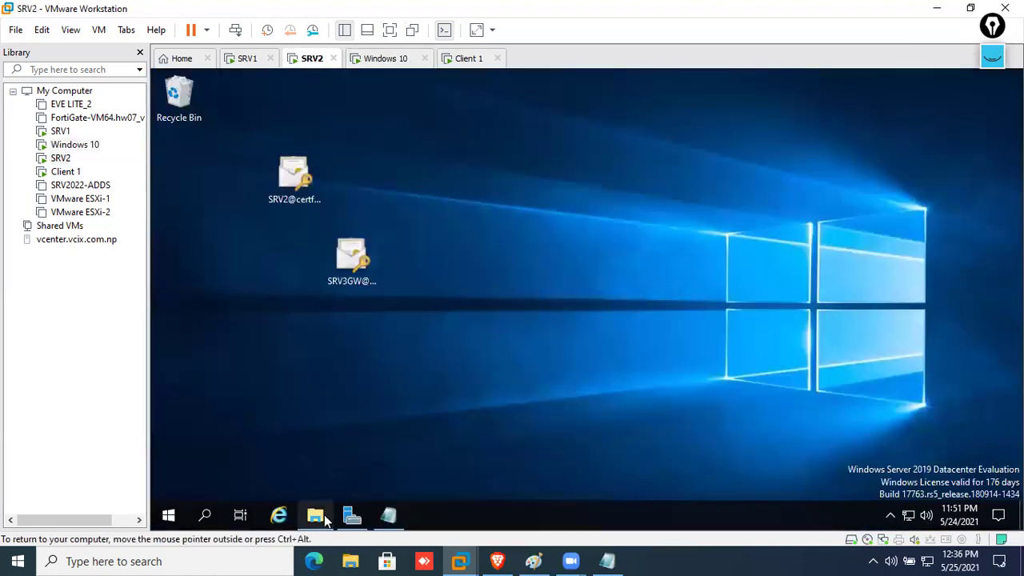
left_click(325, 514)
double_click(339, 164)
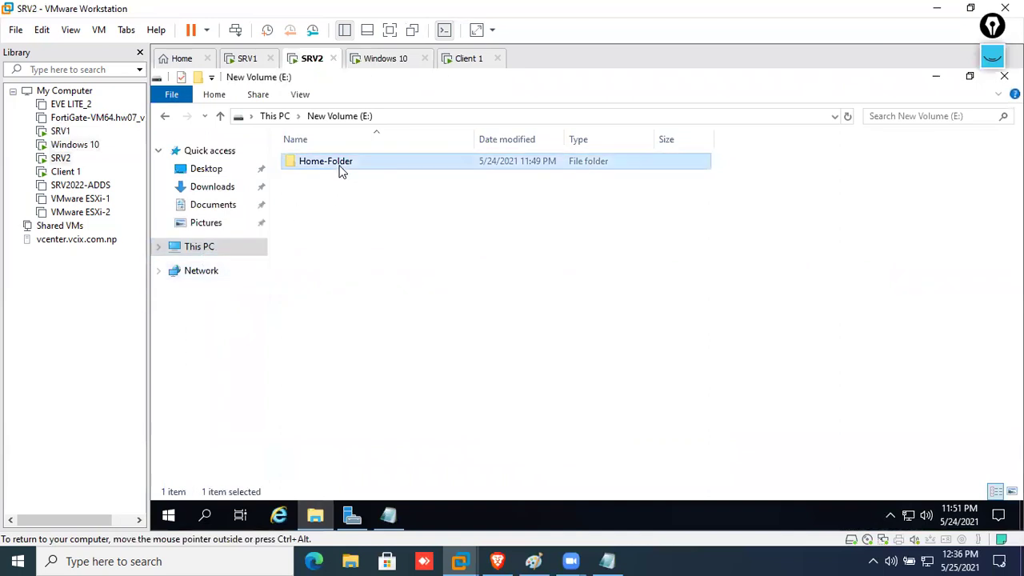
double_click(331, 164)
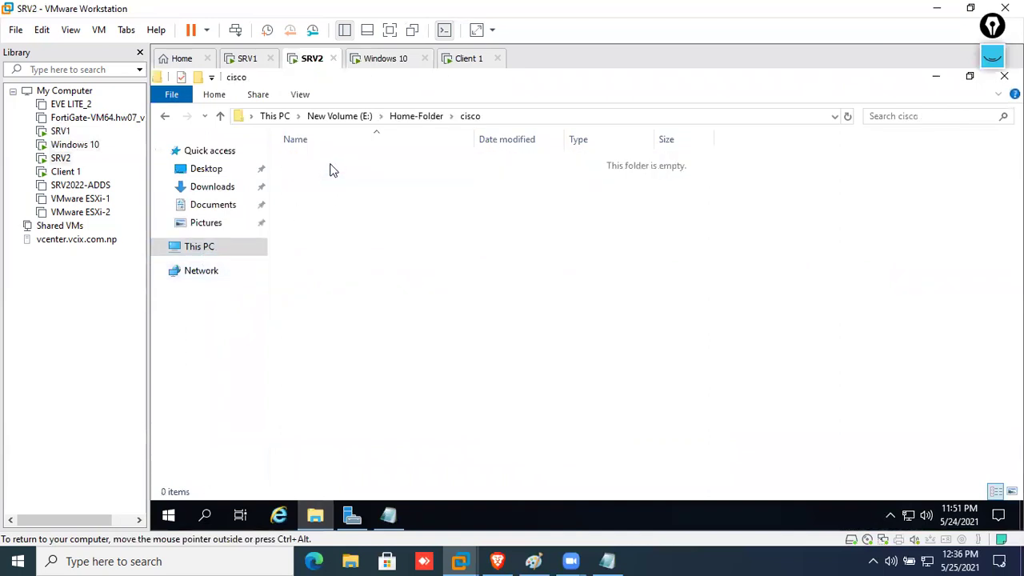
left_click(165, 116)
On Windows 10, open the mapped Z: drive and create new text documents there.
left_click(378, 60)
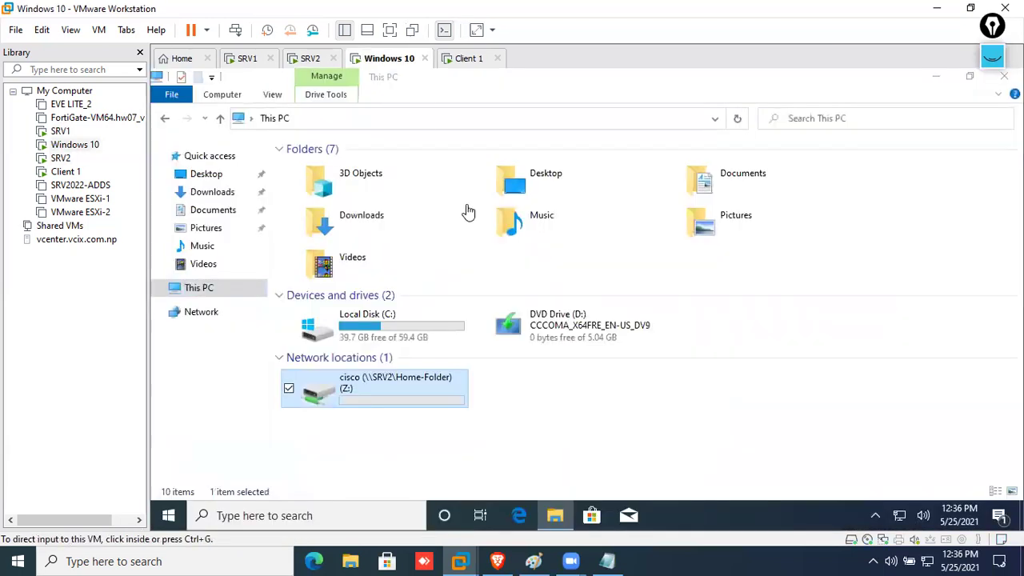
double_click(430, 404)
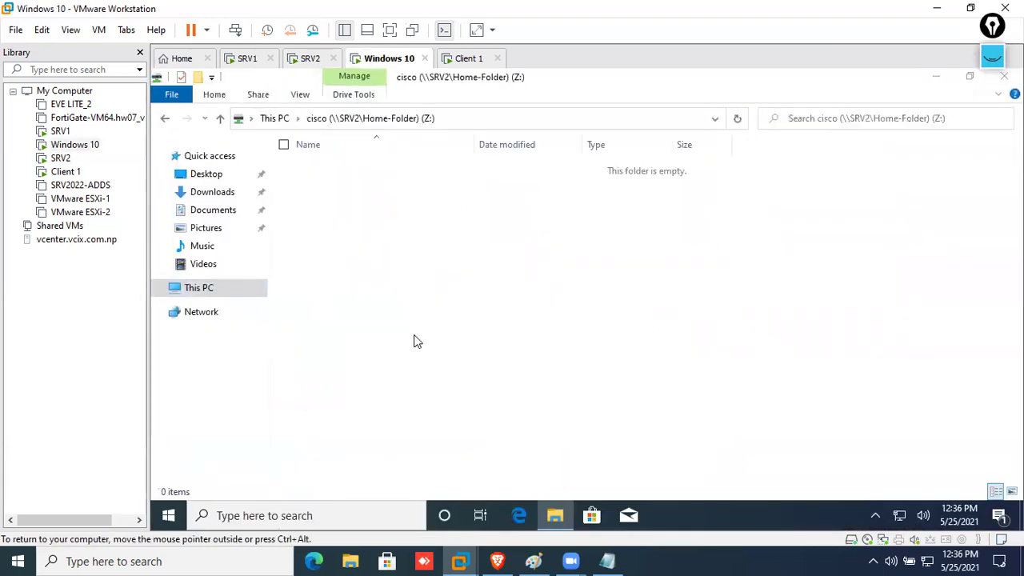
right_click(414, 343)
mouse_move(376, 397)
left_click(478, 471)
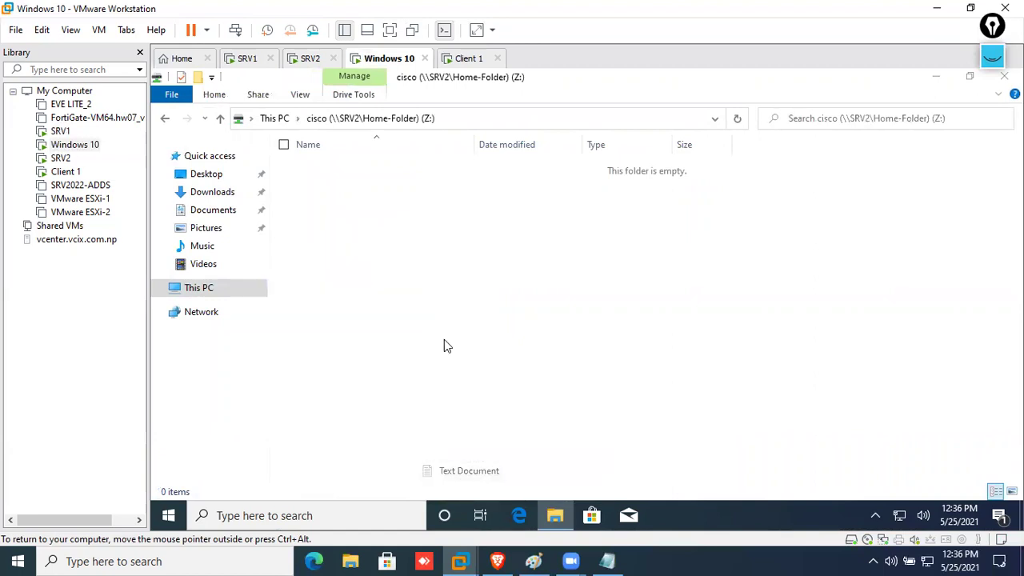
right_click(417, 352)
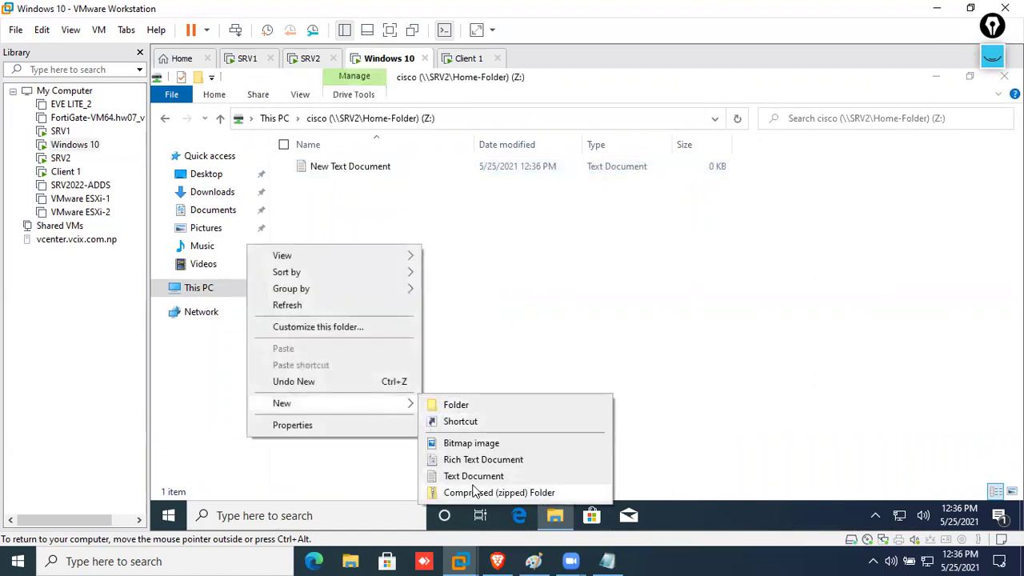
left_click(452, 475)
Name the file 'Project of May', type a line of test text, save and close it.
key("BackSpace")
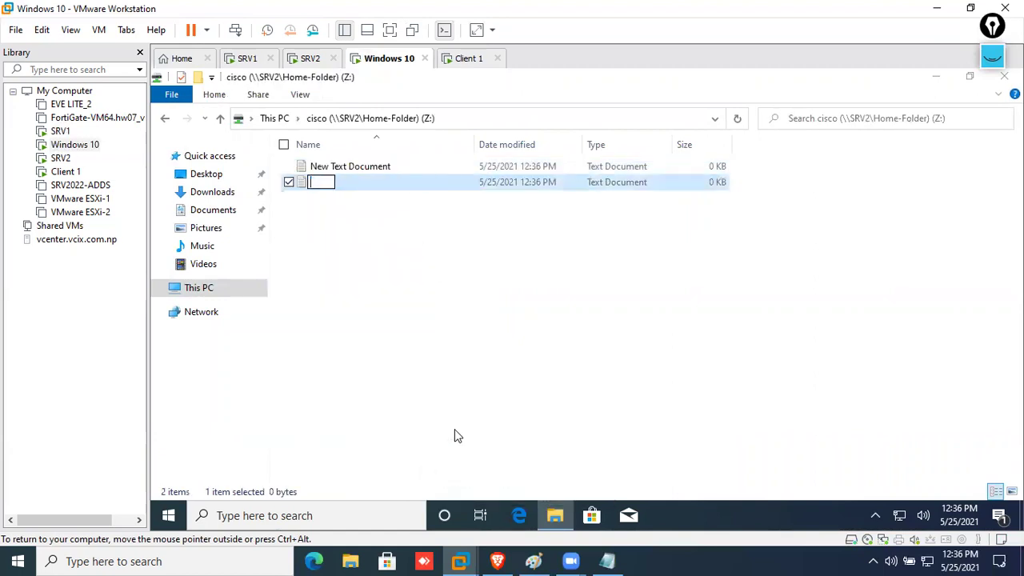
type("Prp")
type("ojecty")
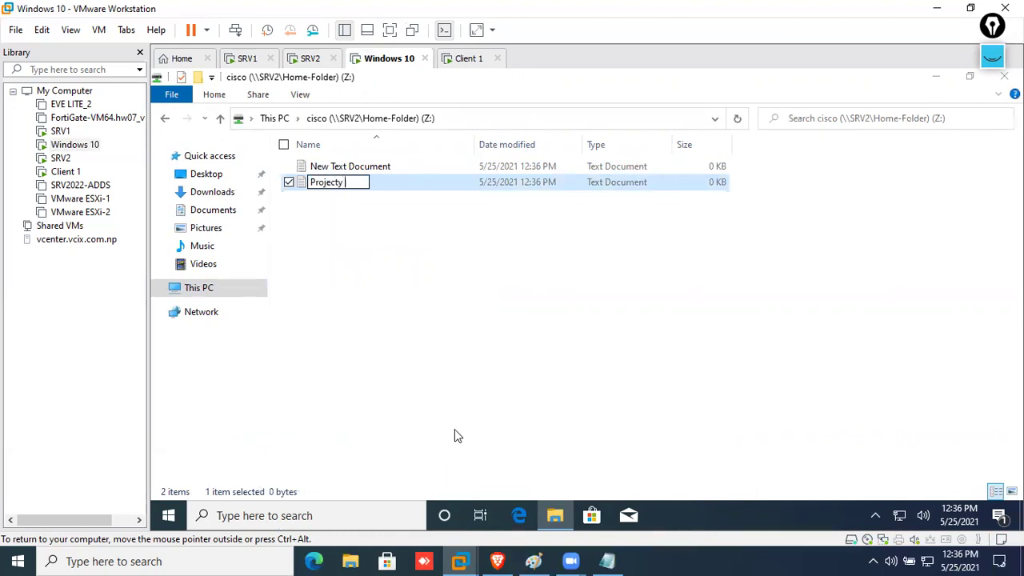
key("BackSpace")
type("of May")
key("Return")
key("Return")
type("jnafslnnsdafndf")
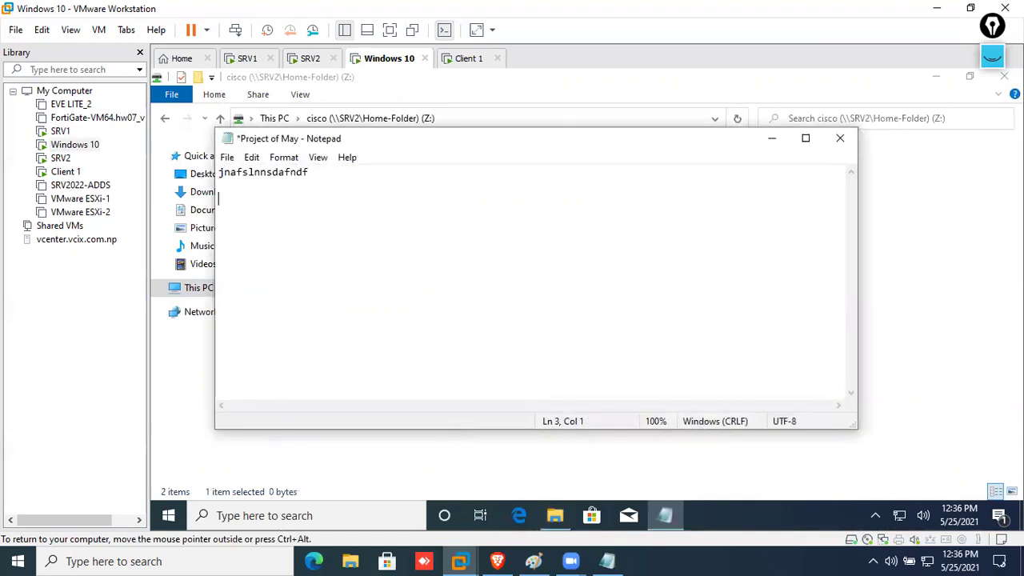
key("ctrl+s")
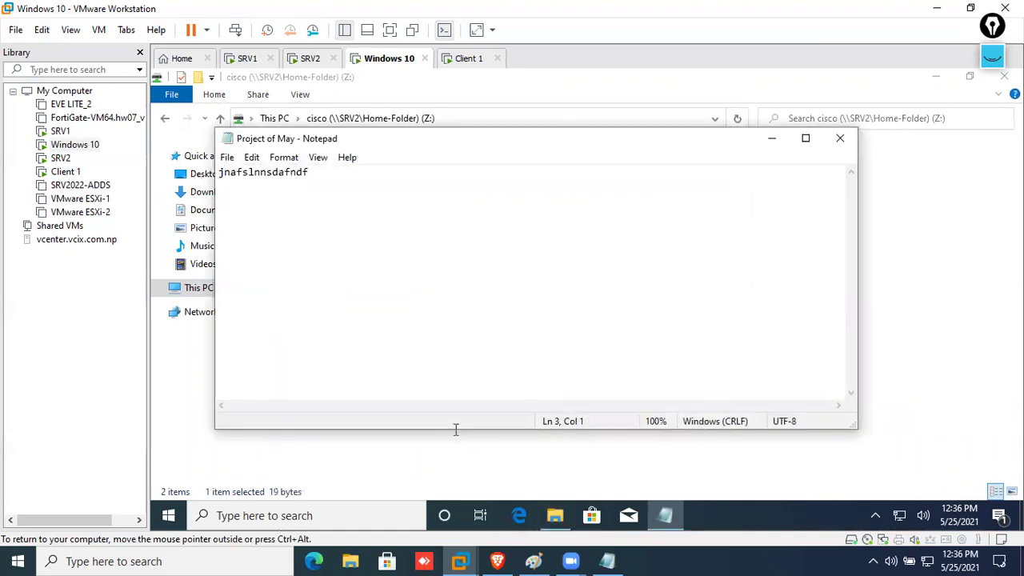
left_click(840, 138)
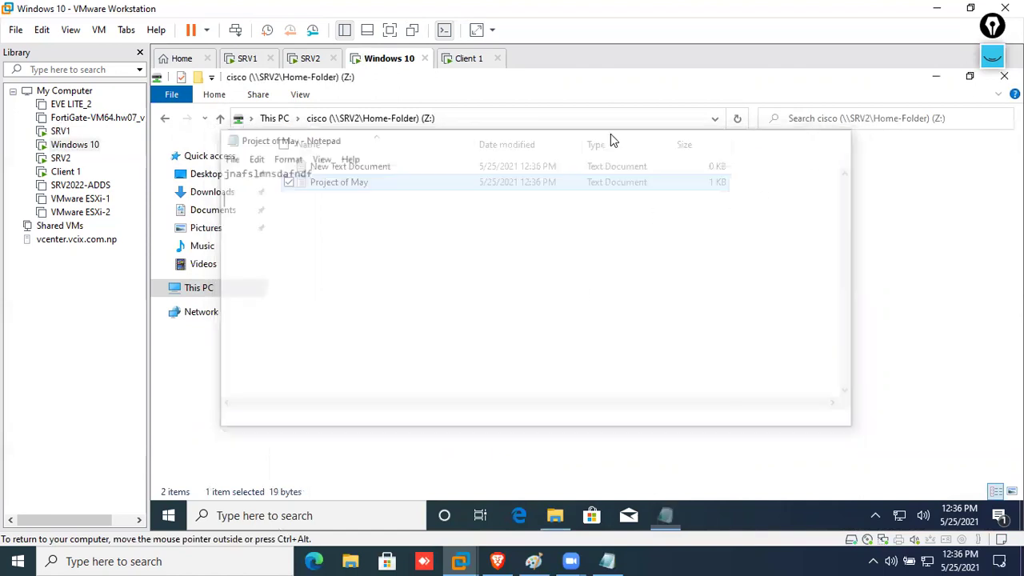
left_click(311, 59)
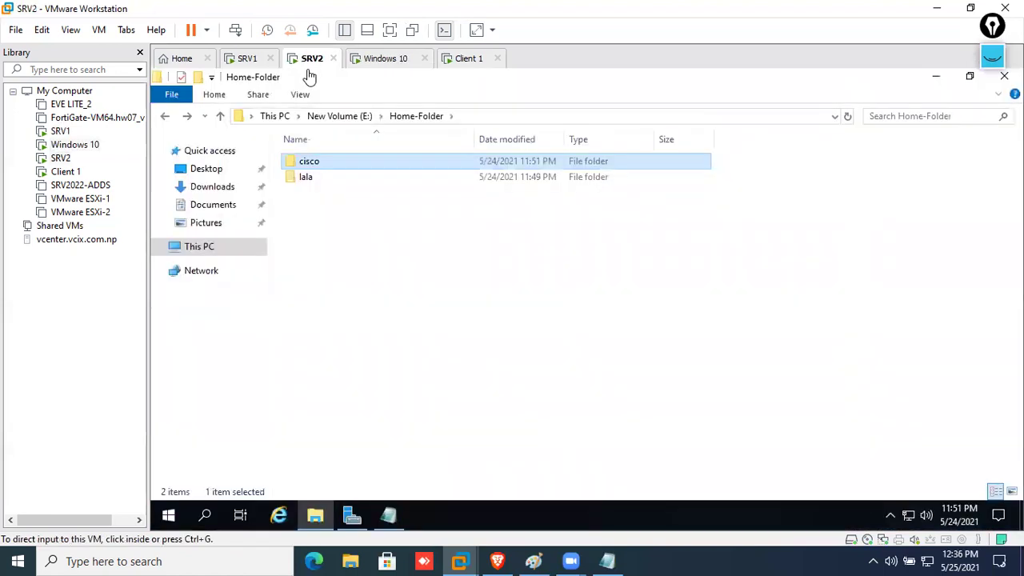
Check cisco's home folder on SRV2 for the file, then open Windows 10's Start quick menu.
double_click(344, 164)
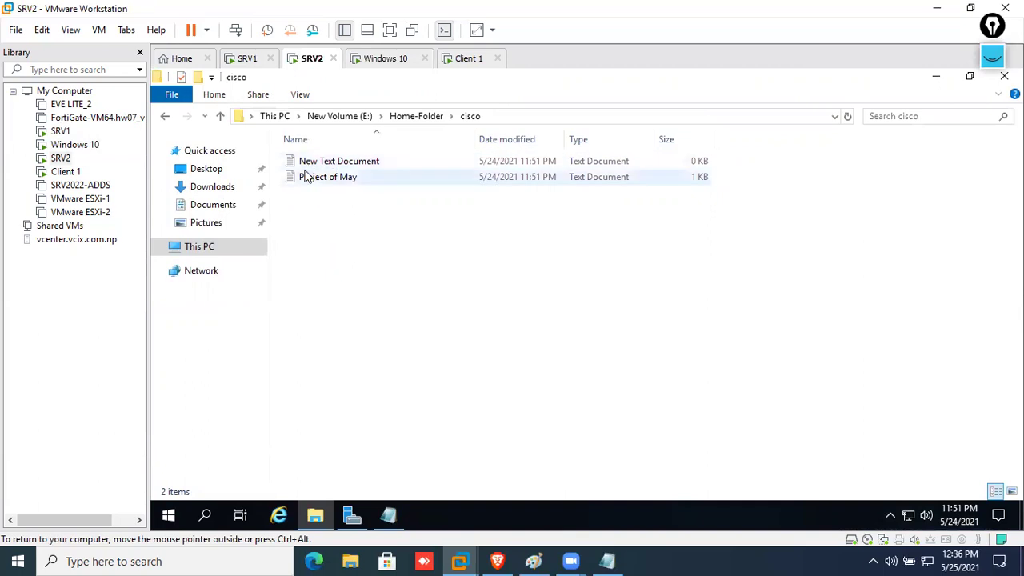
left_click(165, 119)
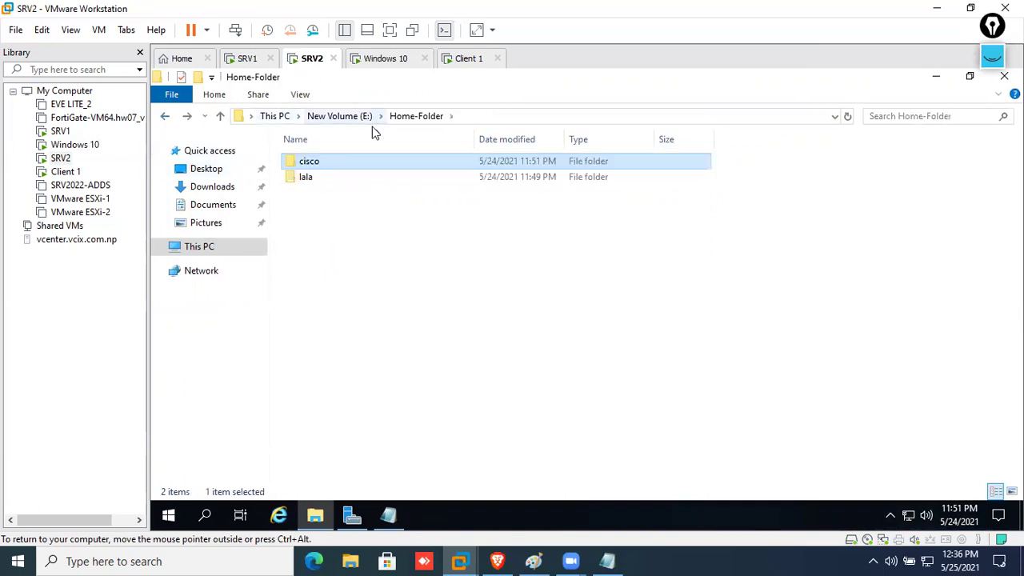
left_click(375, 62)
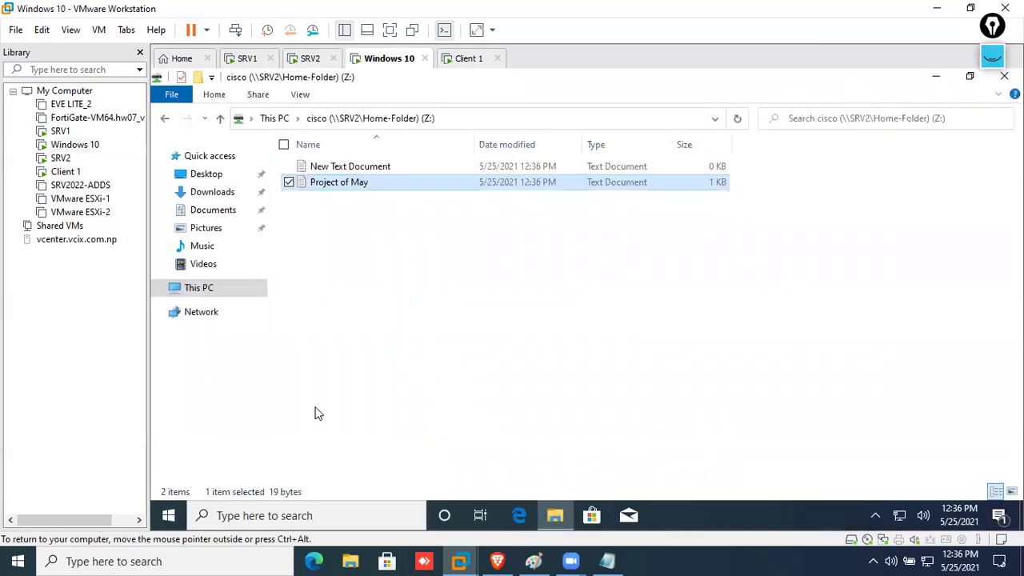
right_click(168, 515)
Sign out of Windows 10 and bring up Client 1's sign-in screen with Ctrl+Alt+Del.
mouse_move(294, 479)
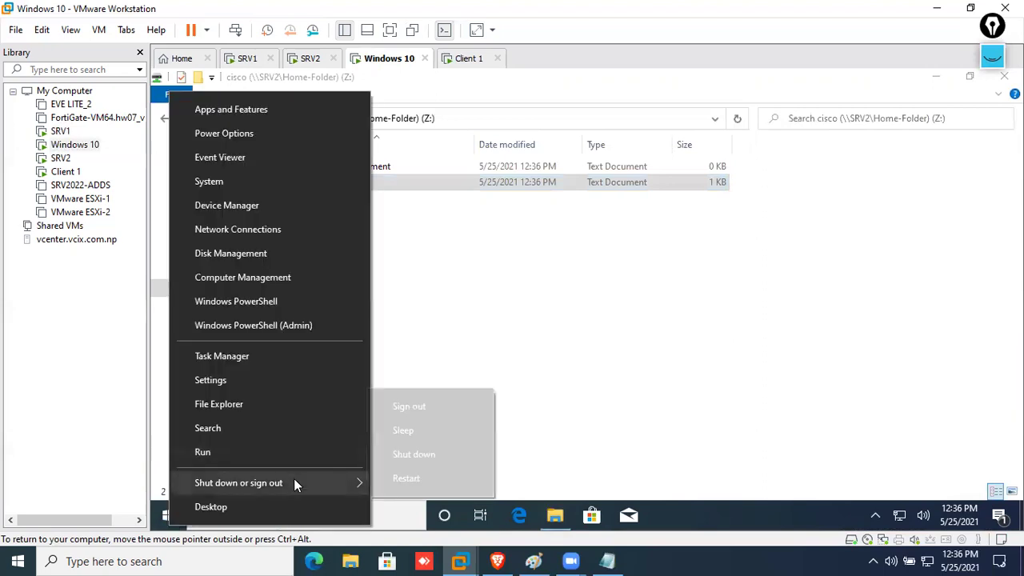
left_click(436, 408)
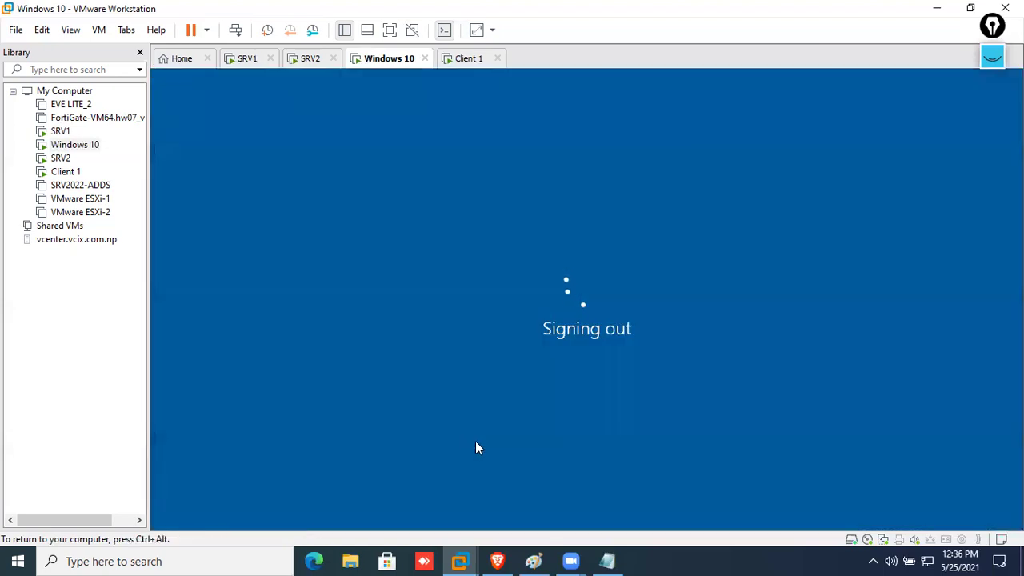
left_click(471, 62)
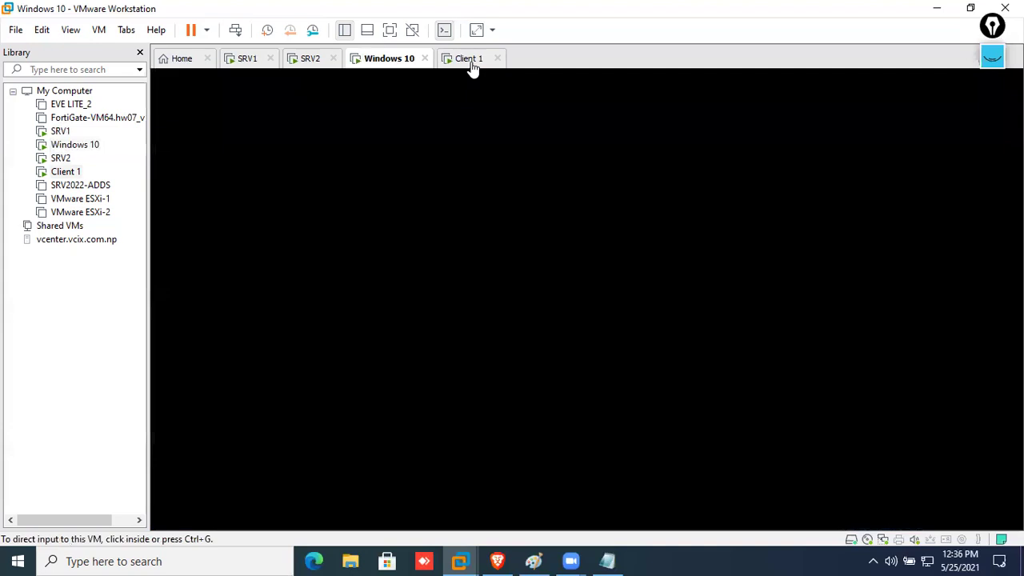
right_click(472, 68)
left_click(480, 149)
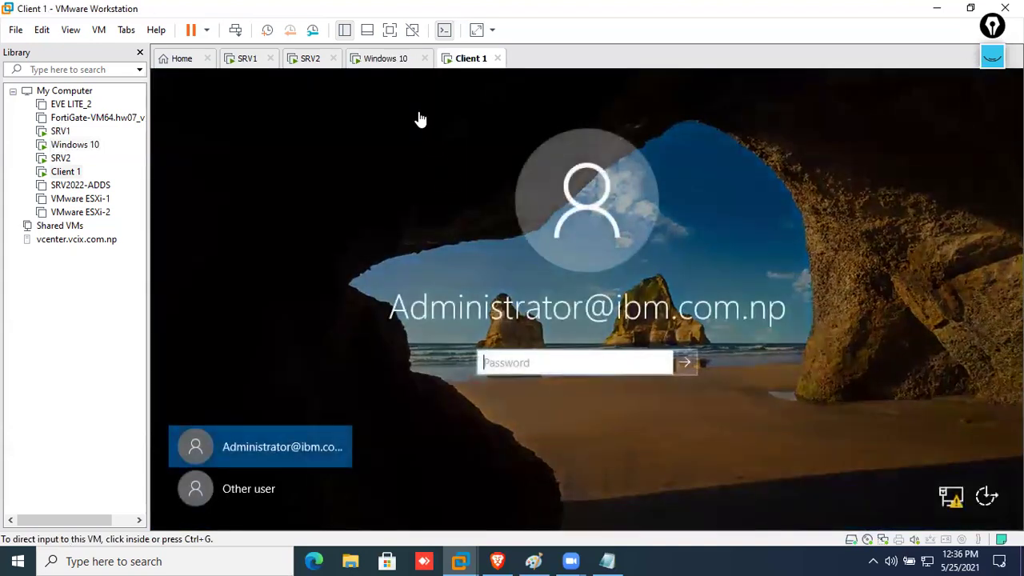
left_click(400, 64)
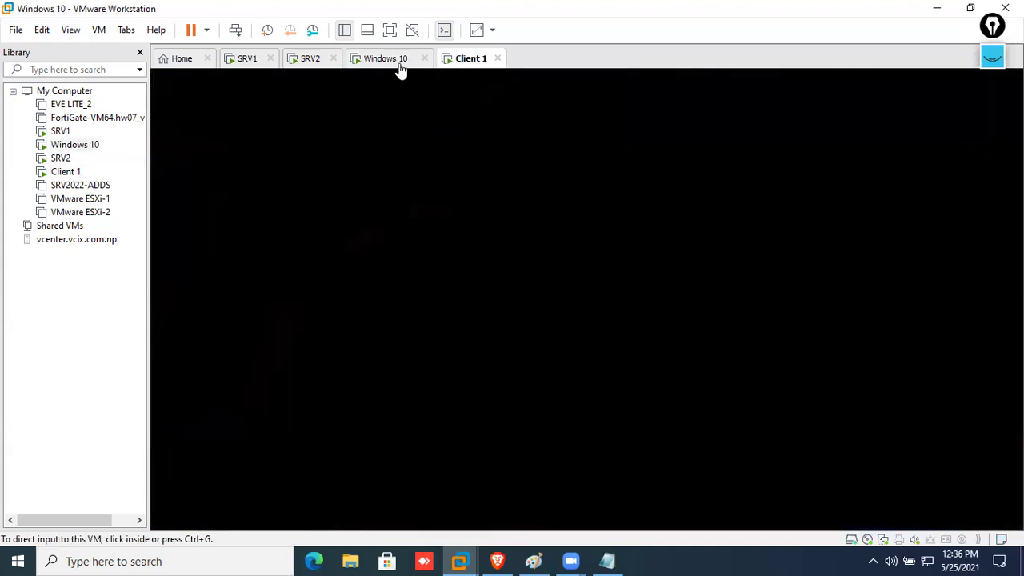
left_click(453, 68)
Sign in to Client 1 as Other user with the cisco account's username and password.
left_click(267, 489)
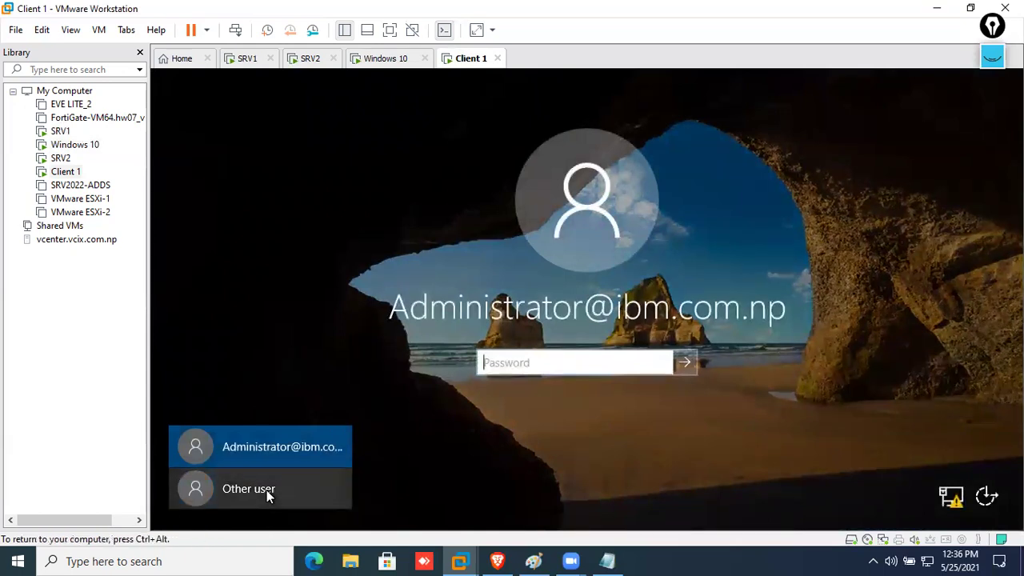
type("cisco")
key("Tab")
key("Return")
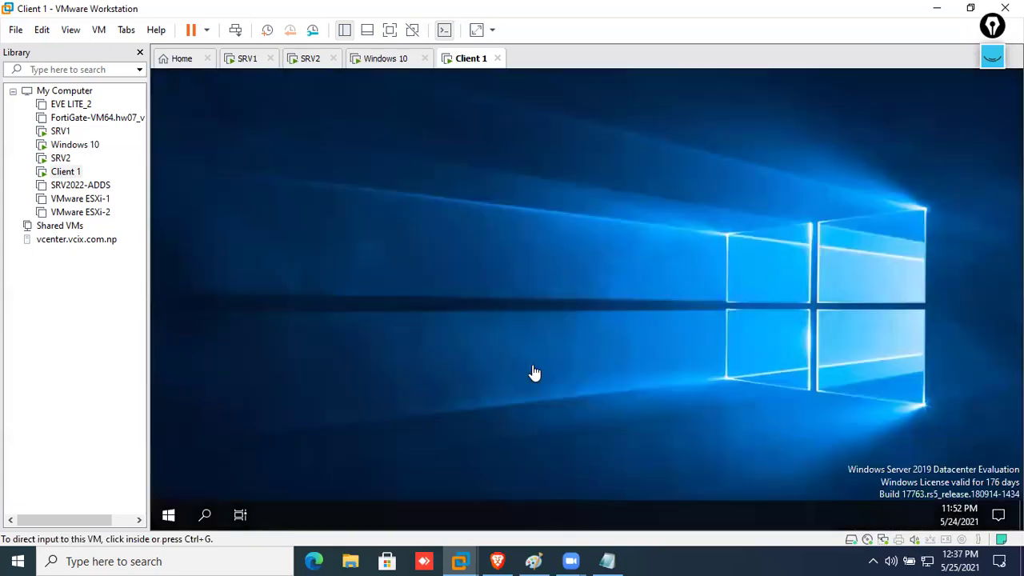
Refresh the Client 1 desktop and open the Z: drive in a maximized File Explorer.
right_click(525, 352)
left_click(536, 341)
key("super+e")
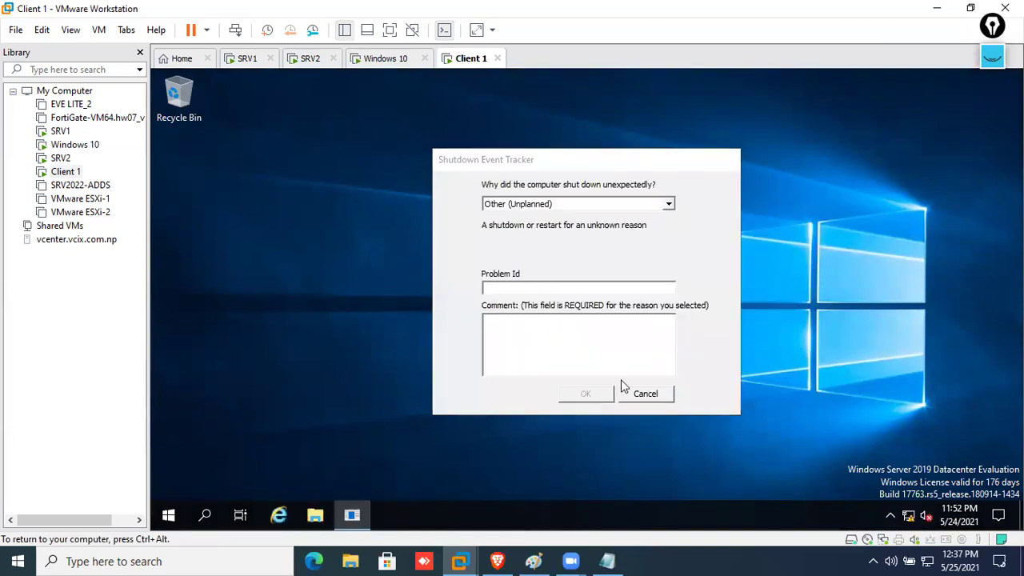
left_click(376, 255)
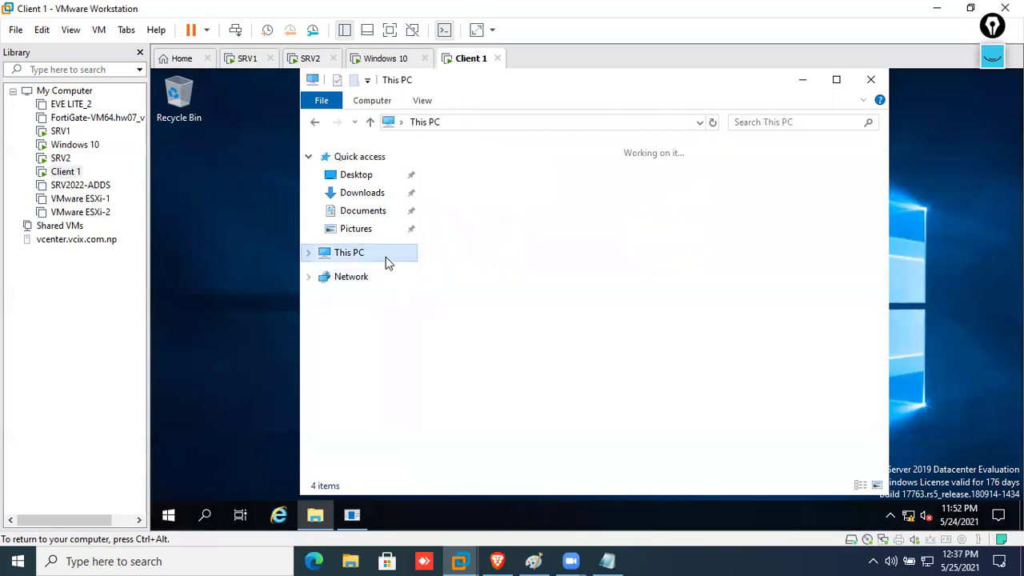
double_click(570, 436)
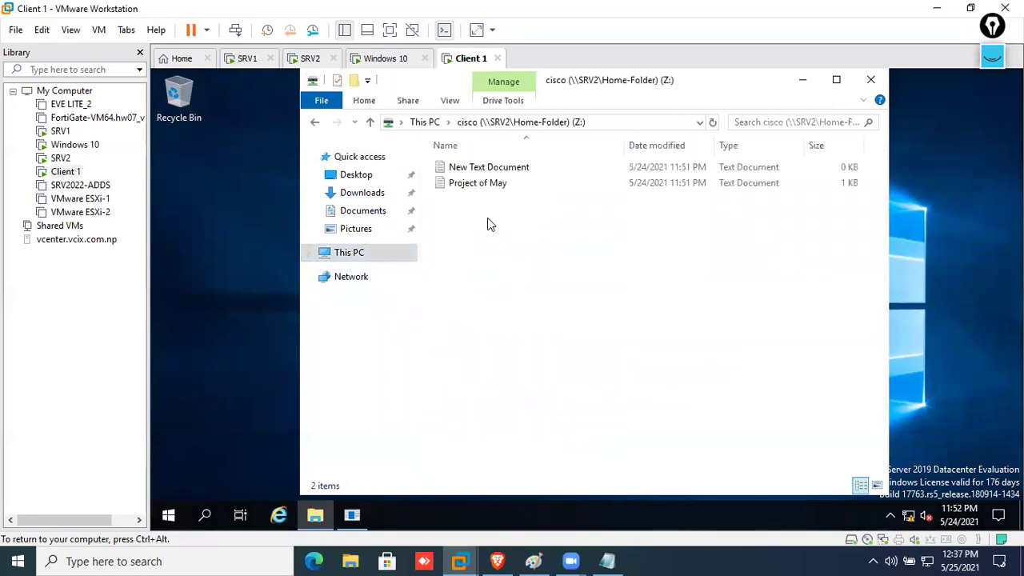
left_click(838, 80)
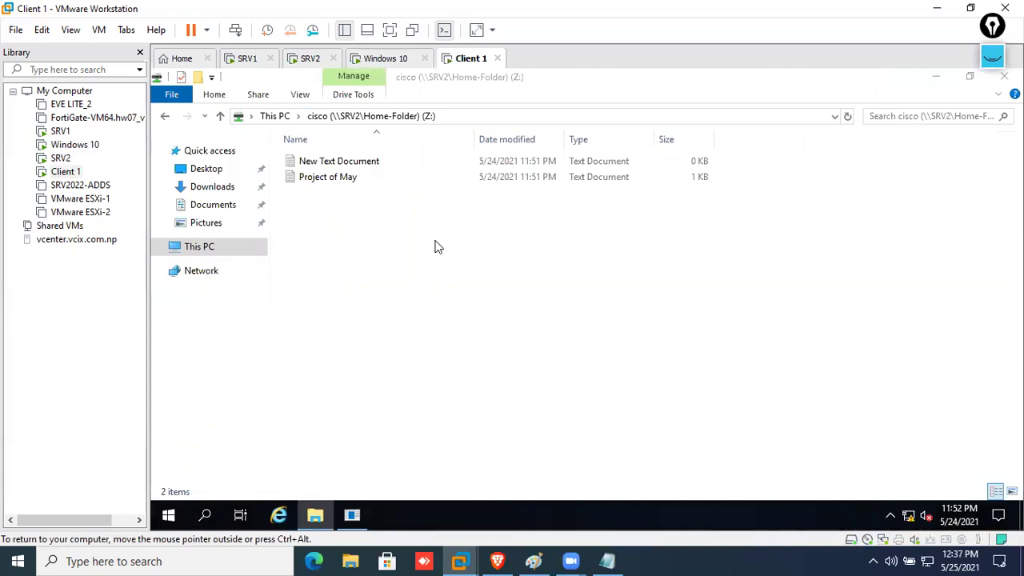
Review the Project of May file on Z:, then close Explorer and cancel the shutdown prompt.
left_click_drag(372, 216, 364, 162)
left_click(389, 222)
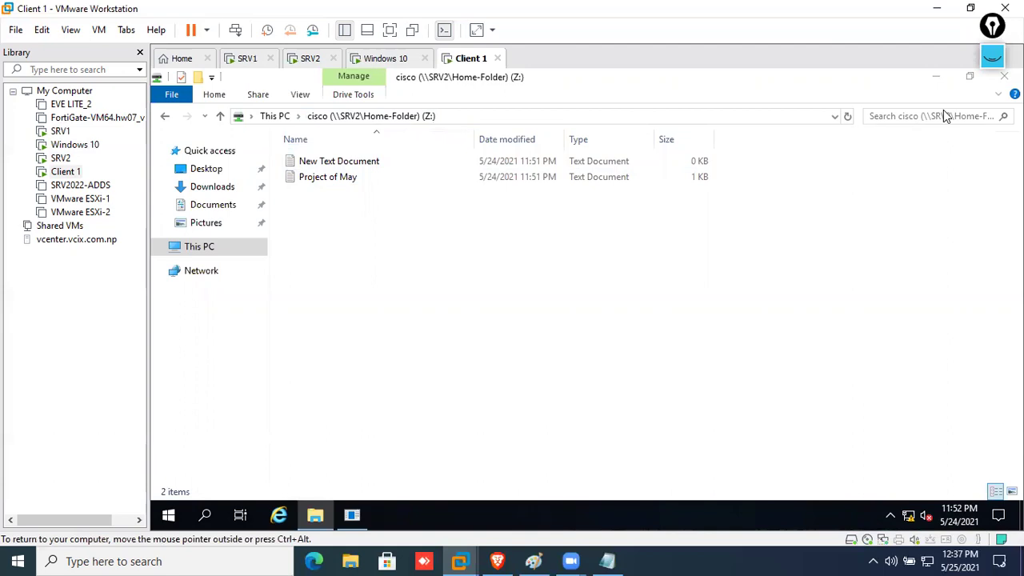
left_click(1004, 76)
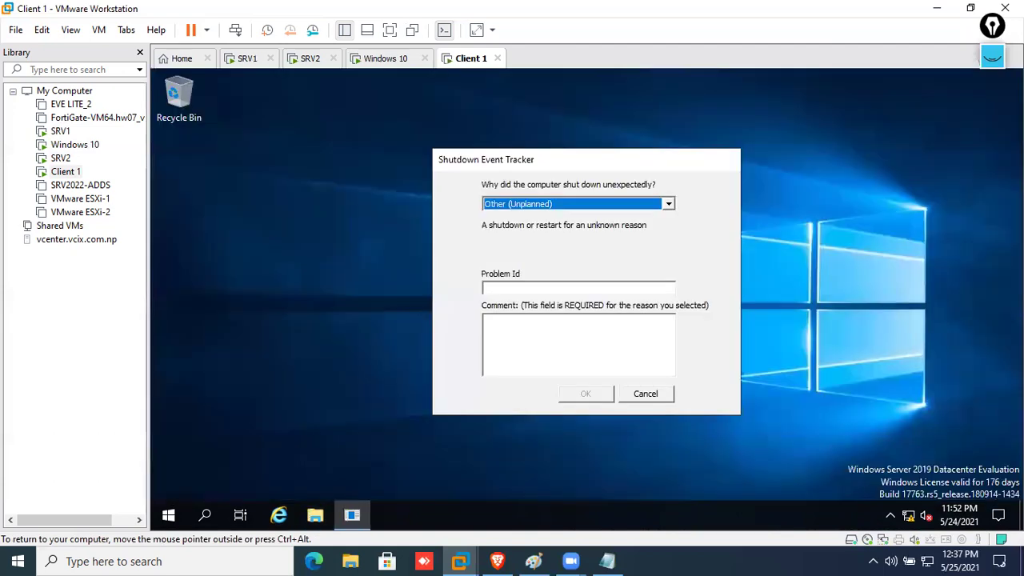
left_click(646, 393)
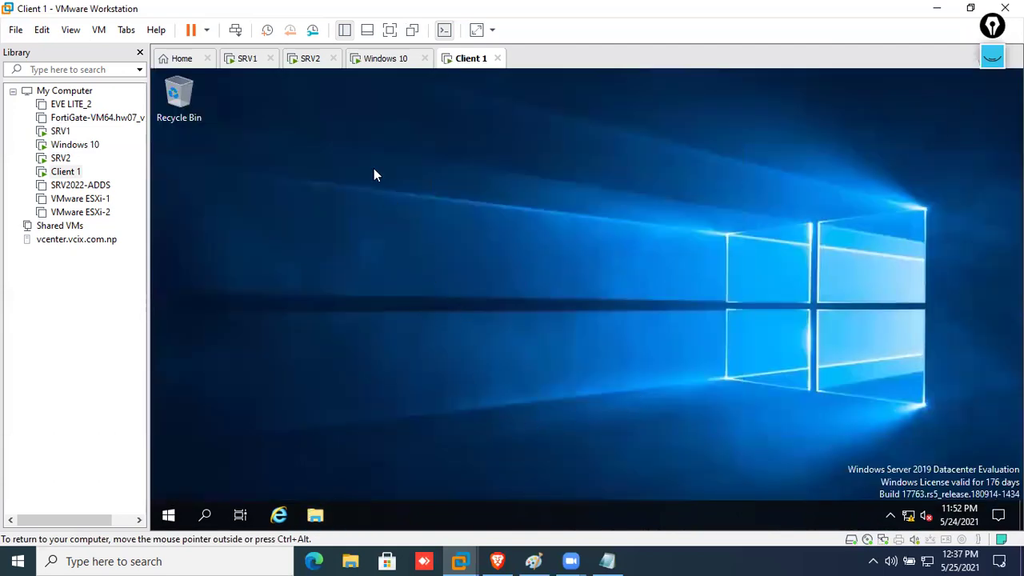
left_click(378, 59)
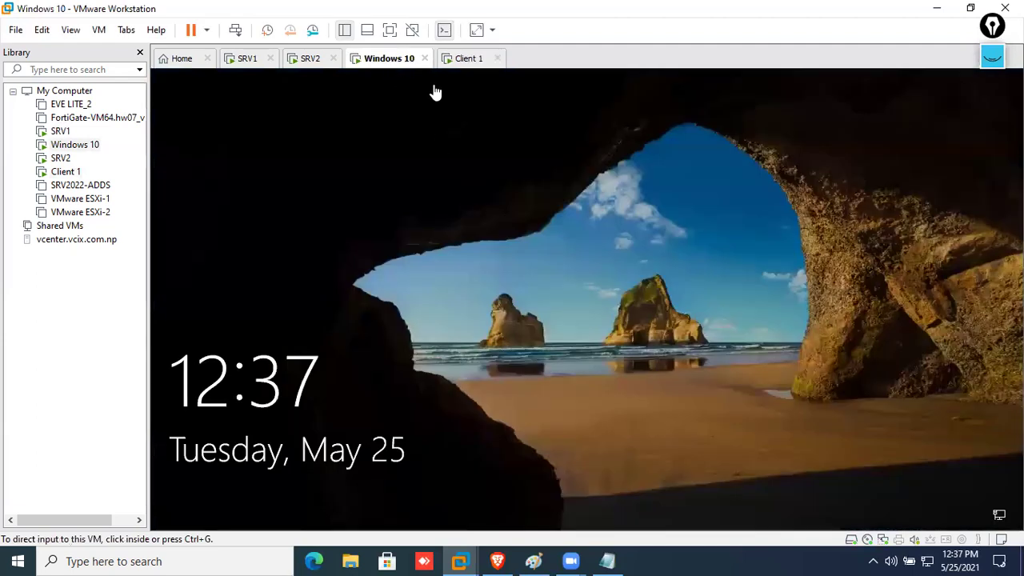
Sign in to Windows 10 as a second domain user via Other user.
right_click(401, 67)
left_click(457, 147)
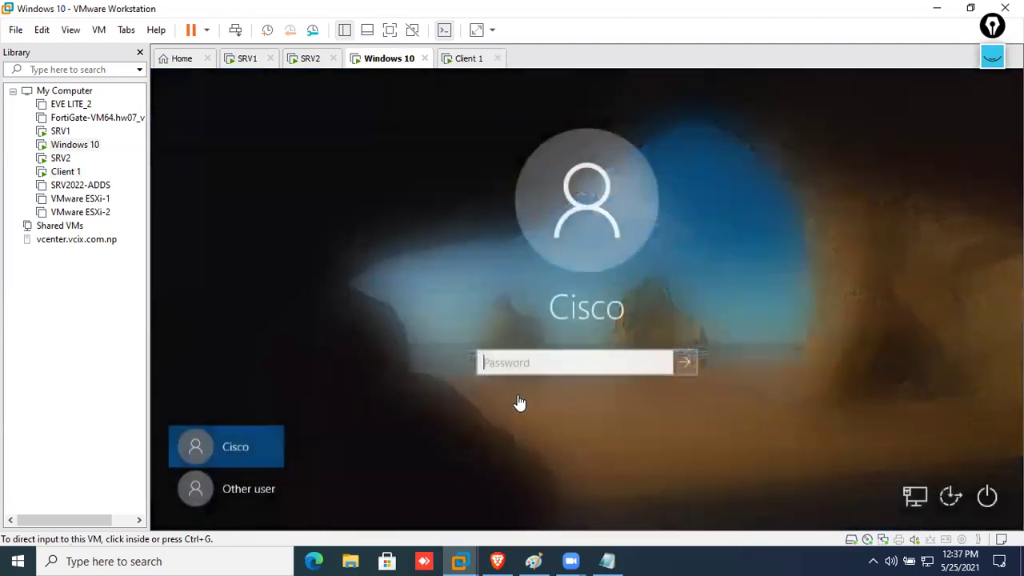
left_click(458, 421)
left_click(272, 499)
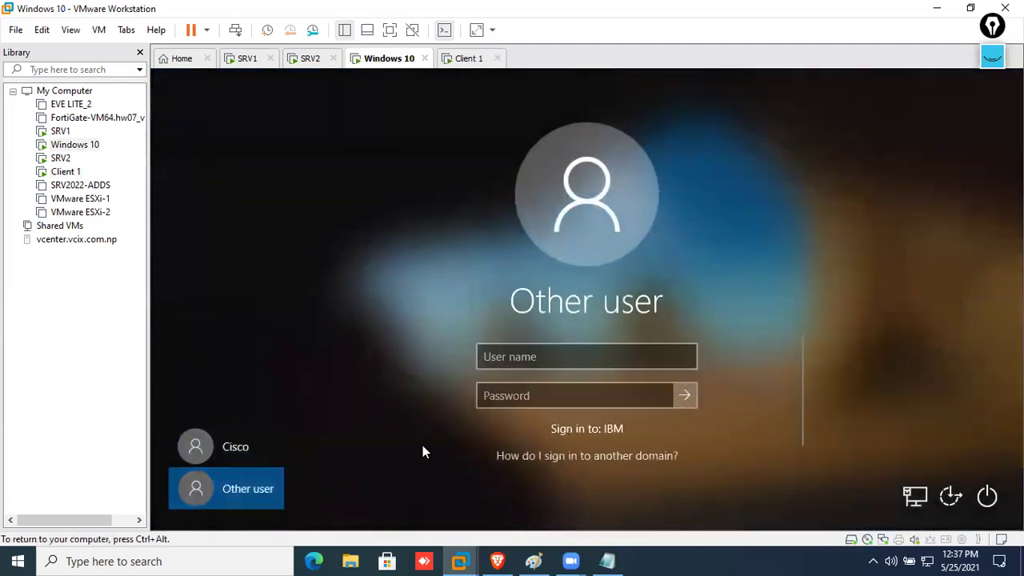
type("amit")
key("Tab")
type("P")
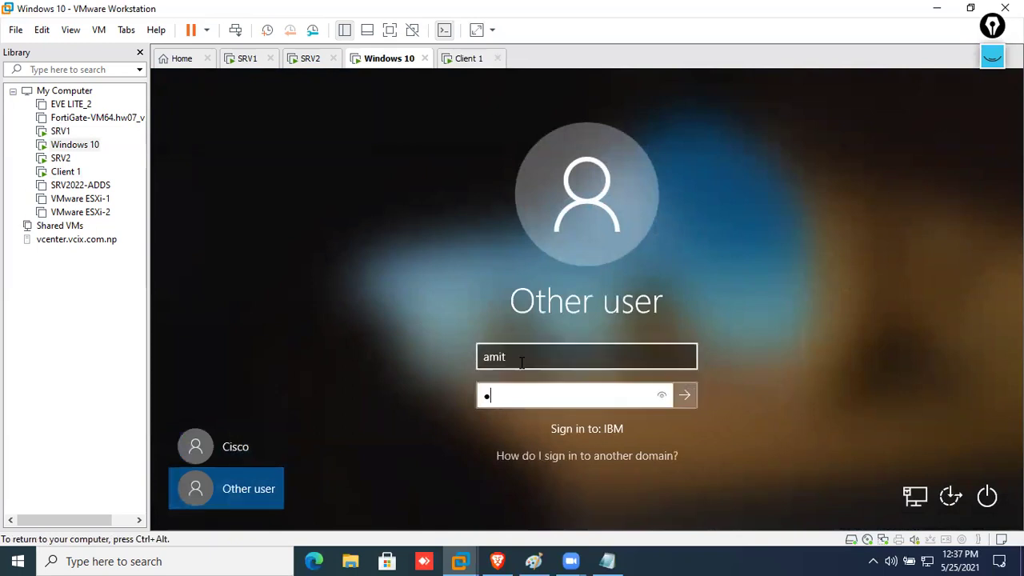
key("Return")
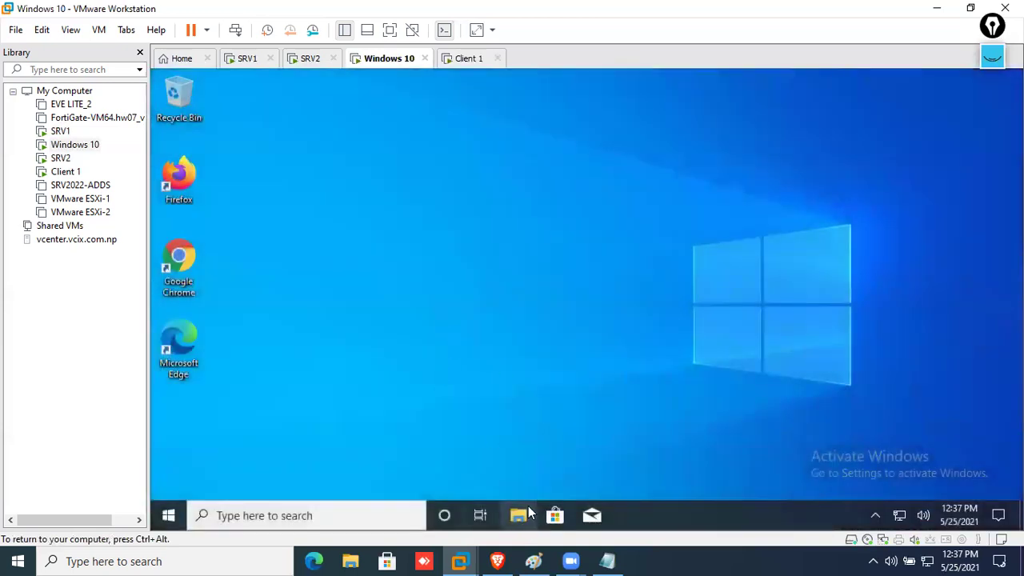
Open This PC in a maximized File Explorer, confirming only C: and D: are listed.
left_click(528, 513)
left_click(371, 318)
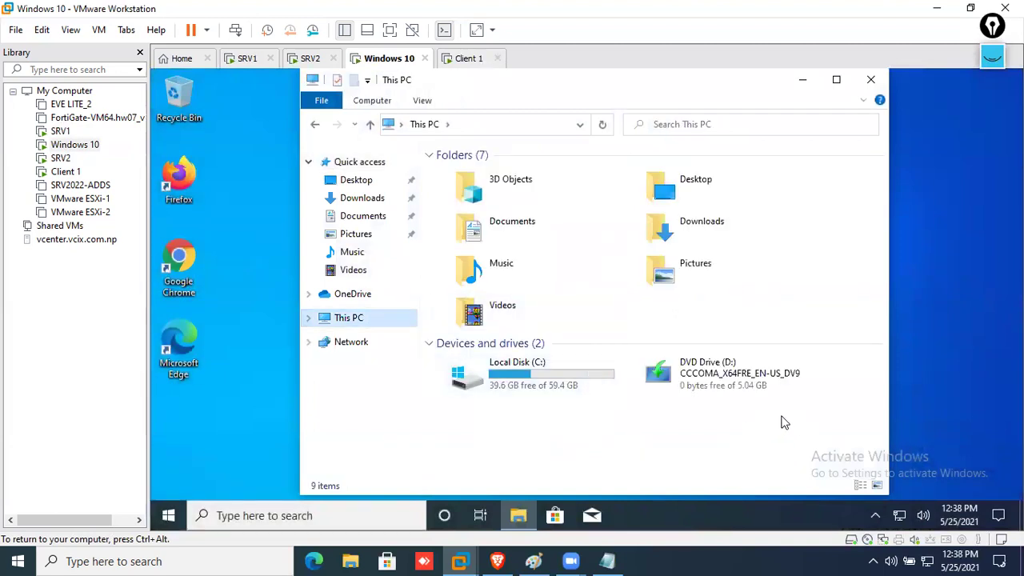
left_click(836, 80)
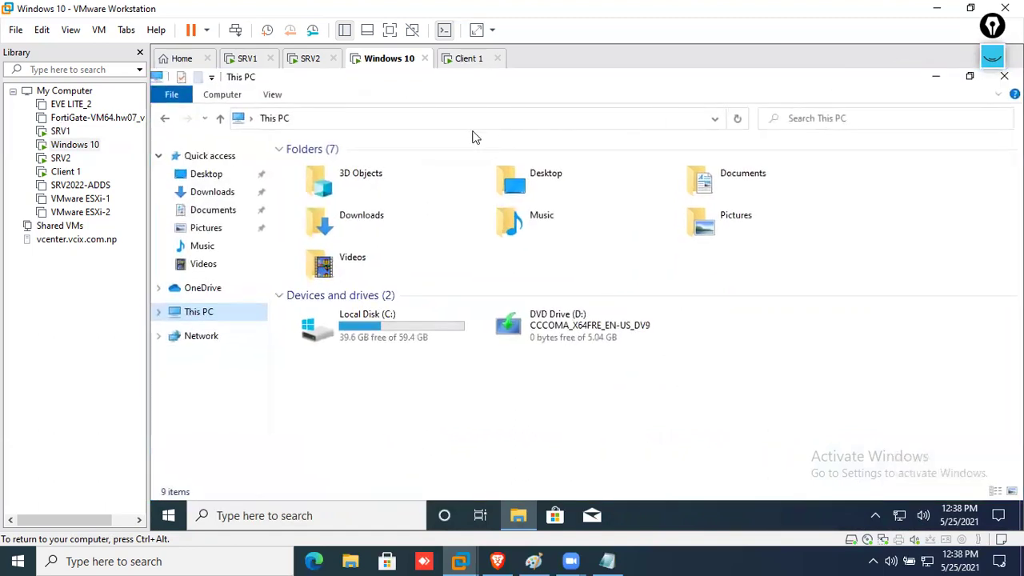
left_click(304, 60)
left_click(244, 59)
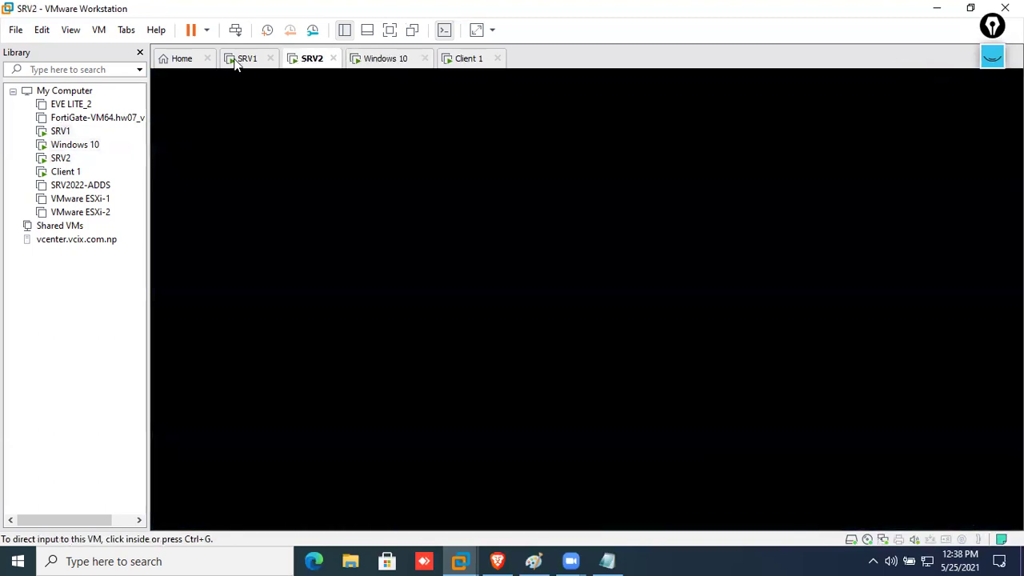
Move the two new user accounts from the Users container into IT-Group.
left_click(389, 514)
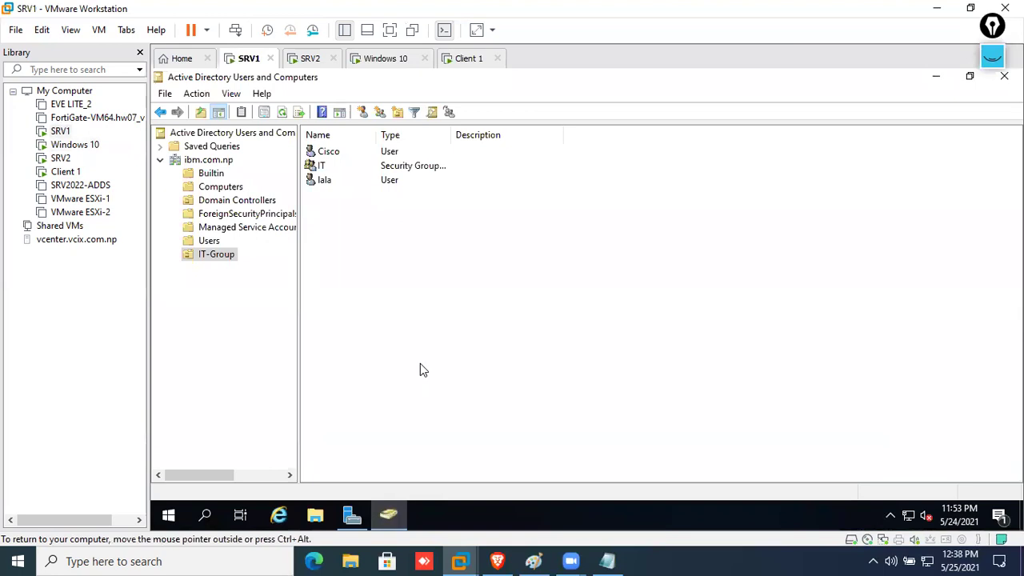
left_click(210, 241)
scroll(370, 444, "down", 1)
left_click(356, 465)
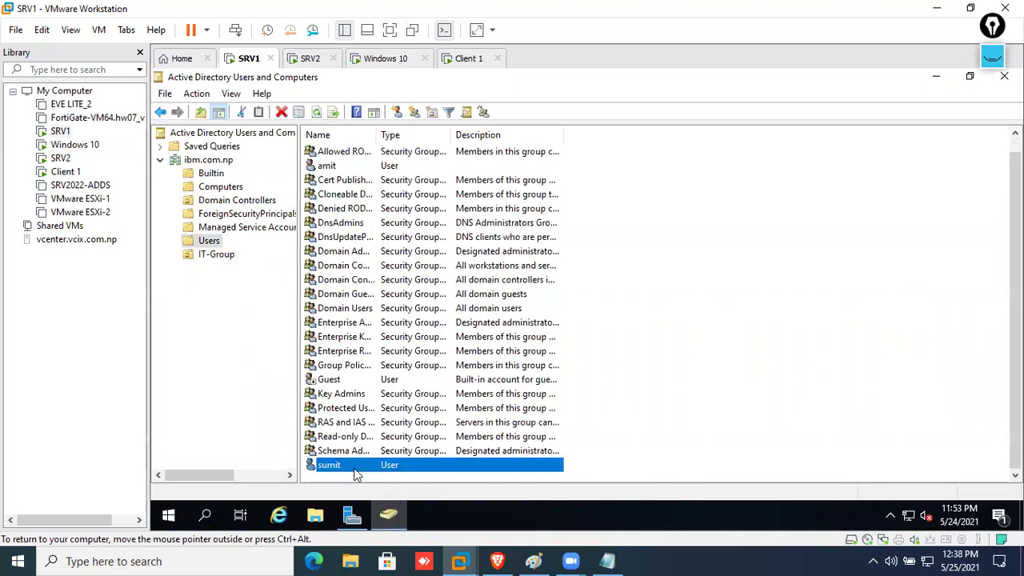
left_click(371, 166, "ctrl")
right_click(371, 167)
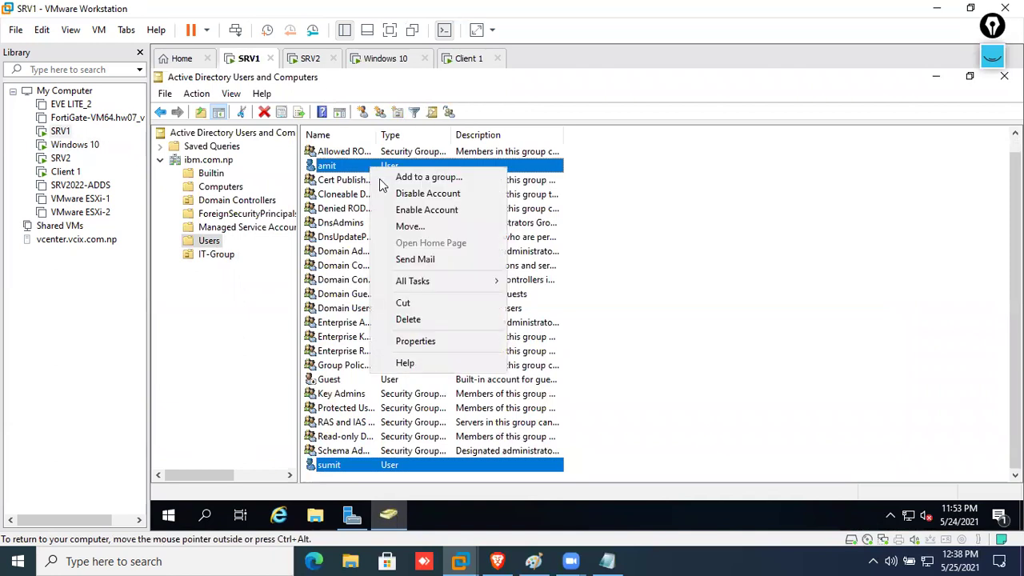
left_click(408, 226)
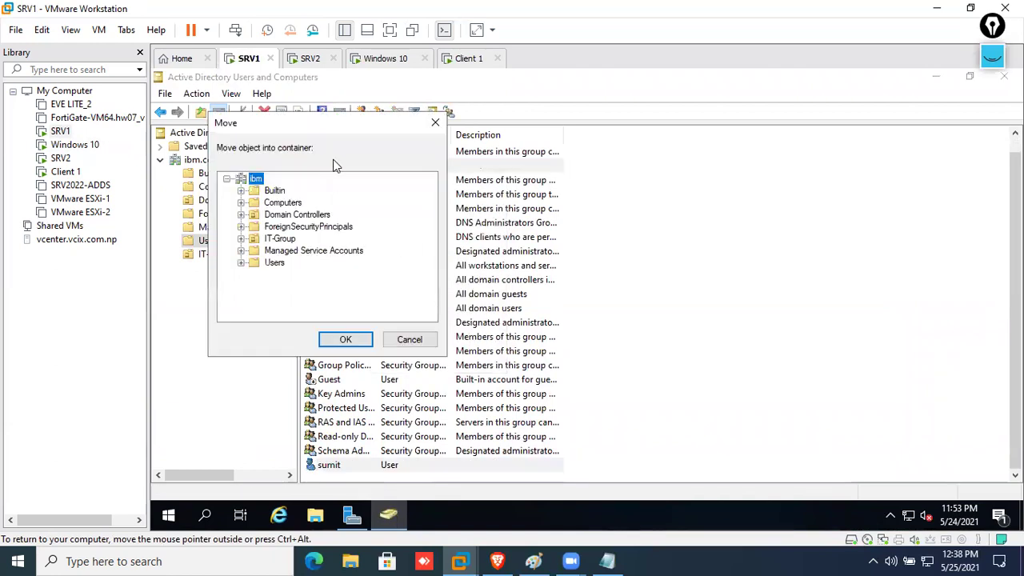
left_click(280, 238)
left_click(364, 336)
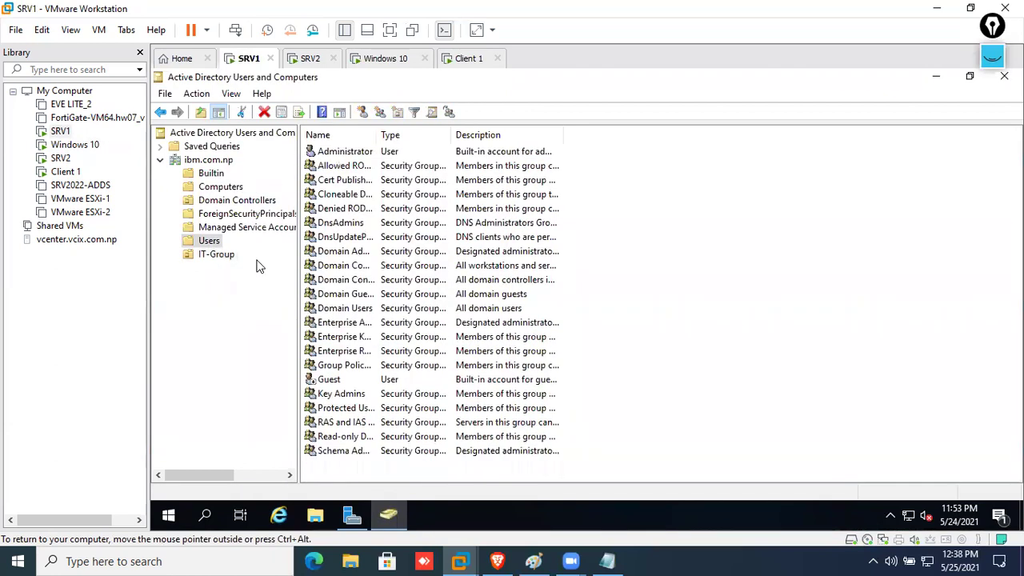
Open IT-Group and select both moved users.
left_click(216, 255)
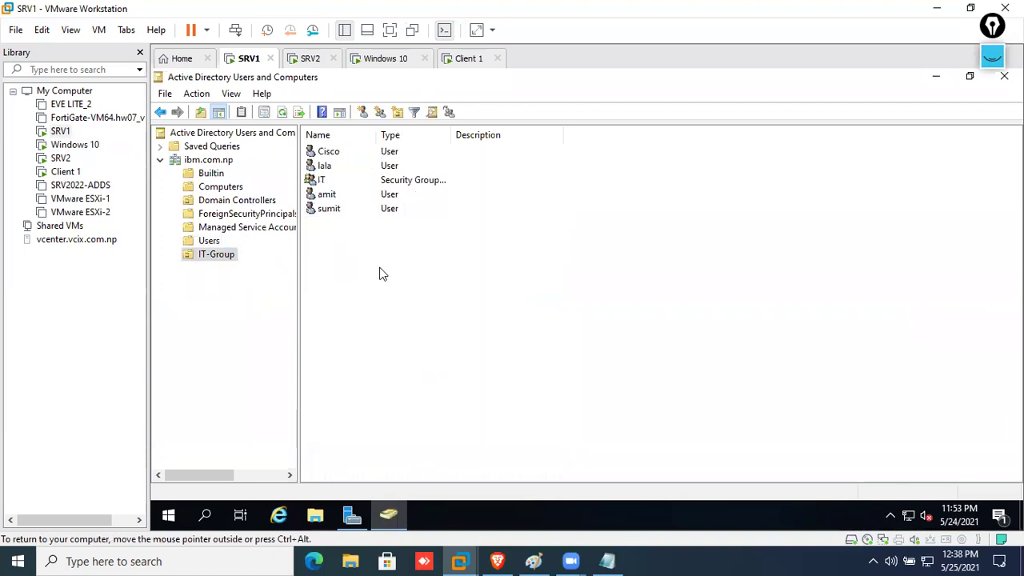
left_click(335, 209)
left_click(226, 258)
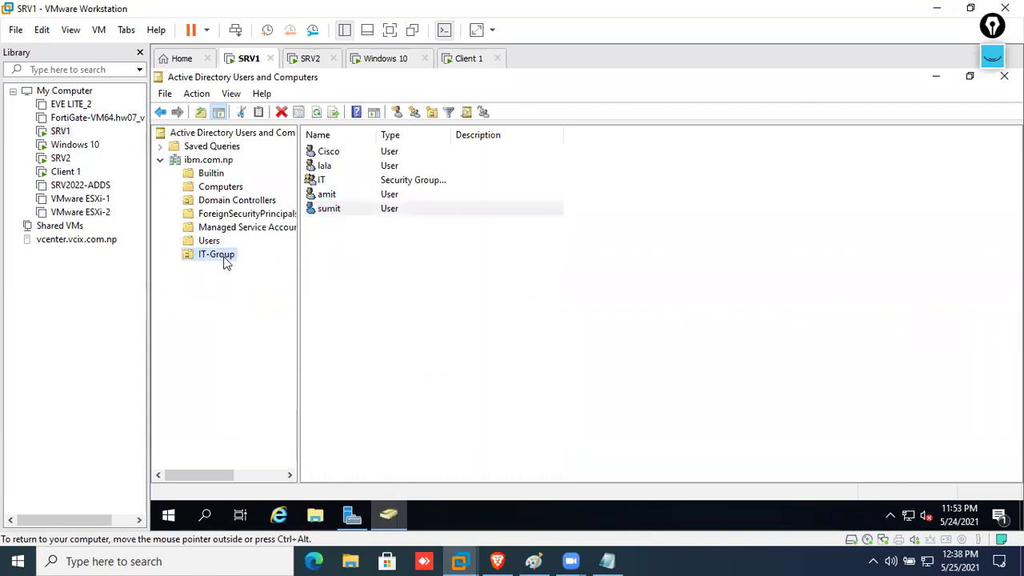
left_click(344, 196)
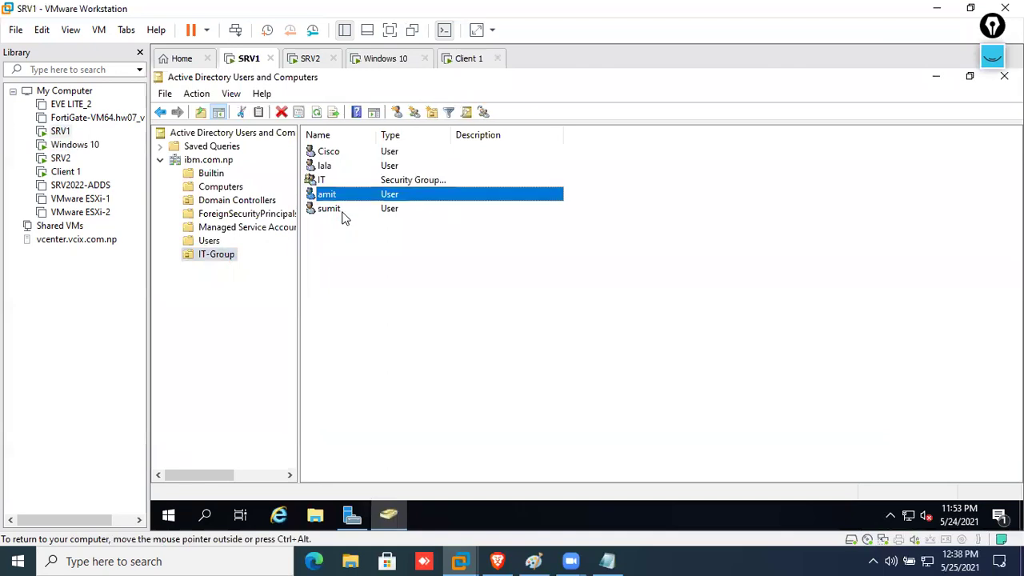
left_click(352, 210, "ctrl")
right_click(355, 212)
Add both users to the IT group using Add to a group's advanced search.
left_click(390, 218)
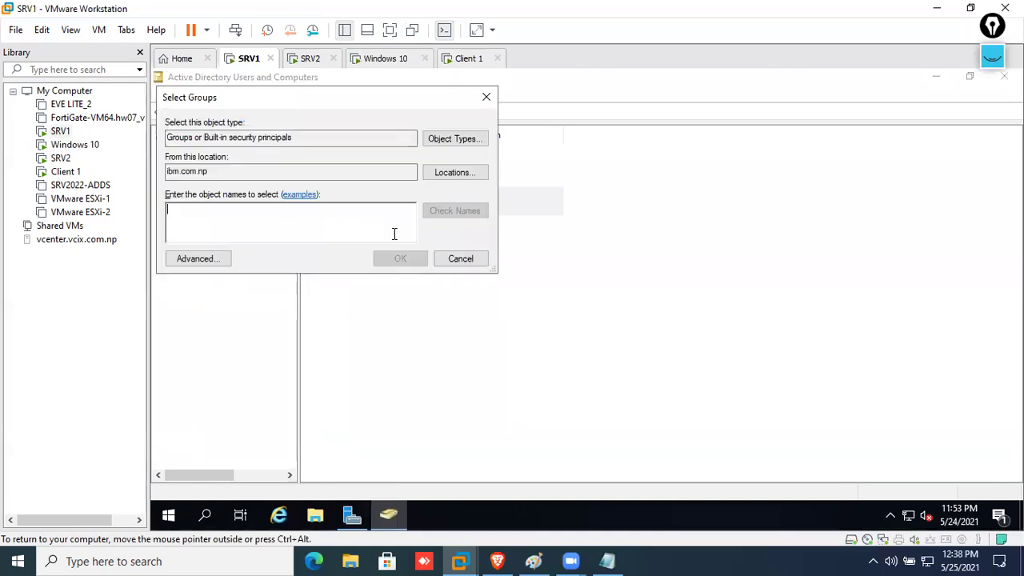
left_click(204, 264)
left_click(510, 222)
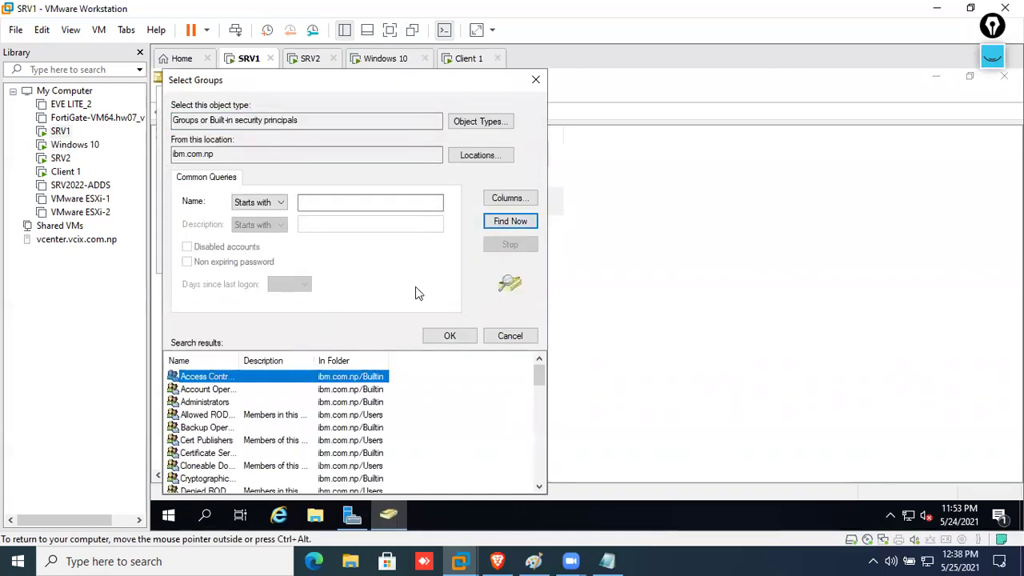
key("i")
double_click(192, 402)
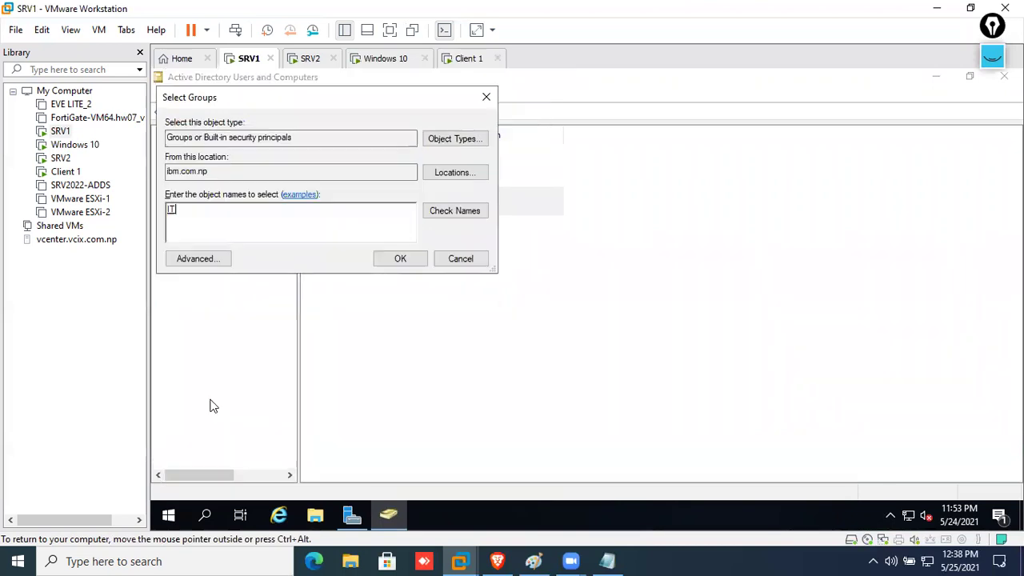
left_click(394, 258)
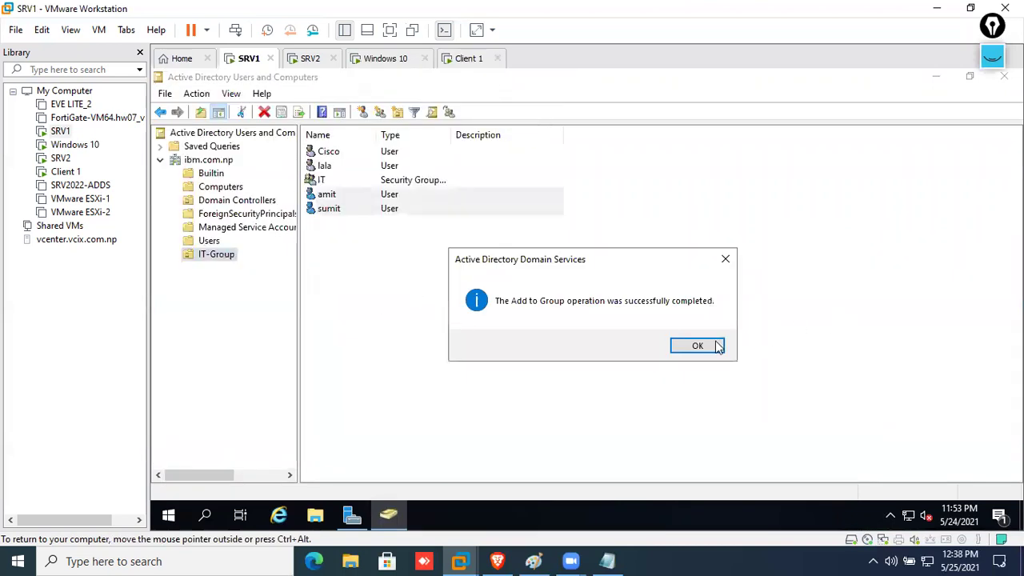
left_click(718, 346)
Reselect both new users in IT-Group and bring up their actions menu.
left_click(418, 238)
left_click(406, 210)
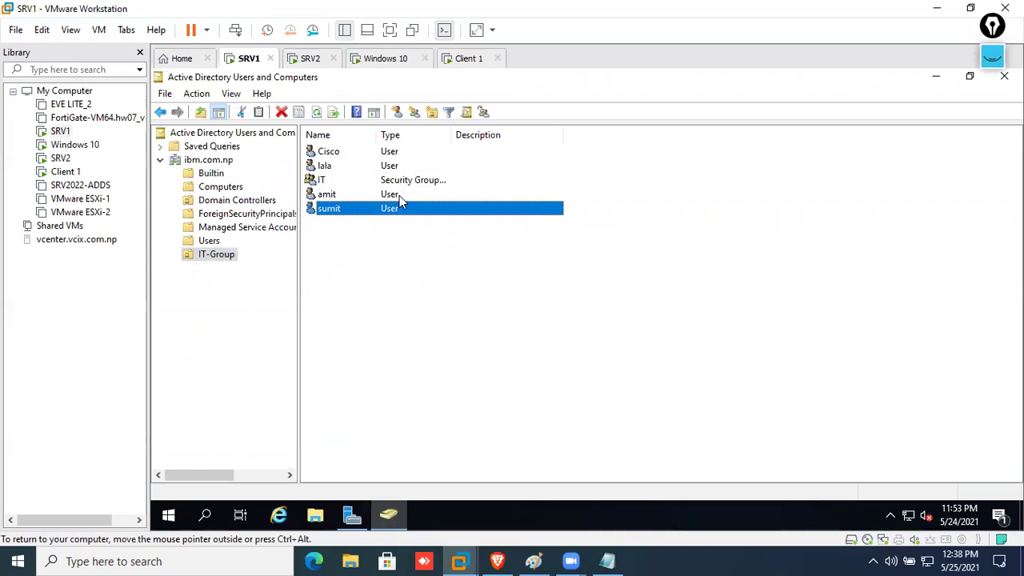
left_click(399, 195, "ctrl")
right_click(399, 195)
Set both users' home folder to connect Z: to \\SRV2\Home-Folder\%username%.
left_click(472, 372)
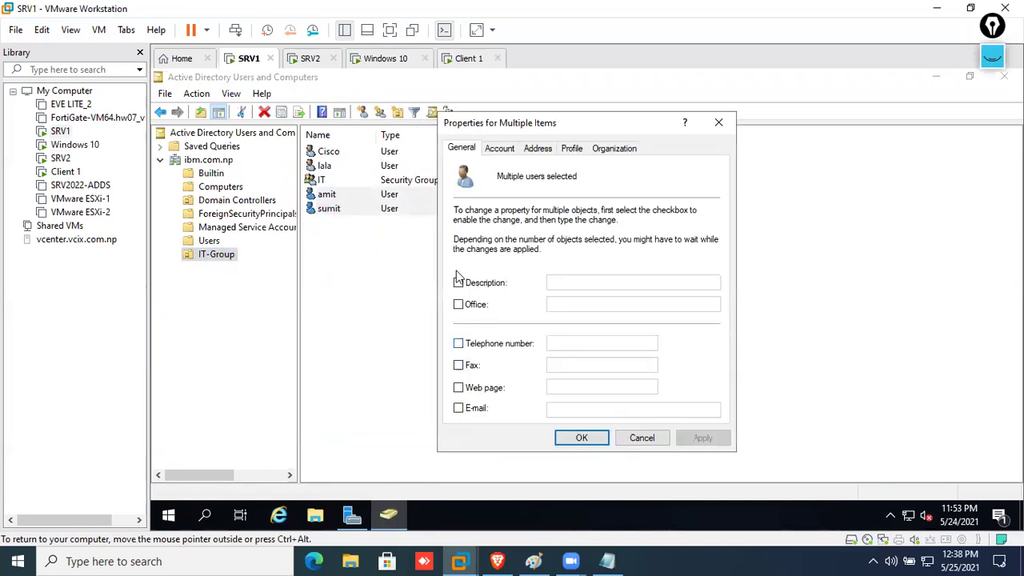
left_click(570, 149)
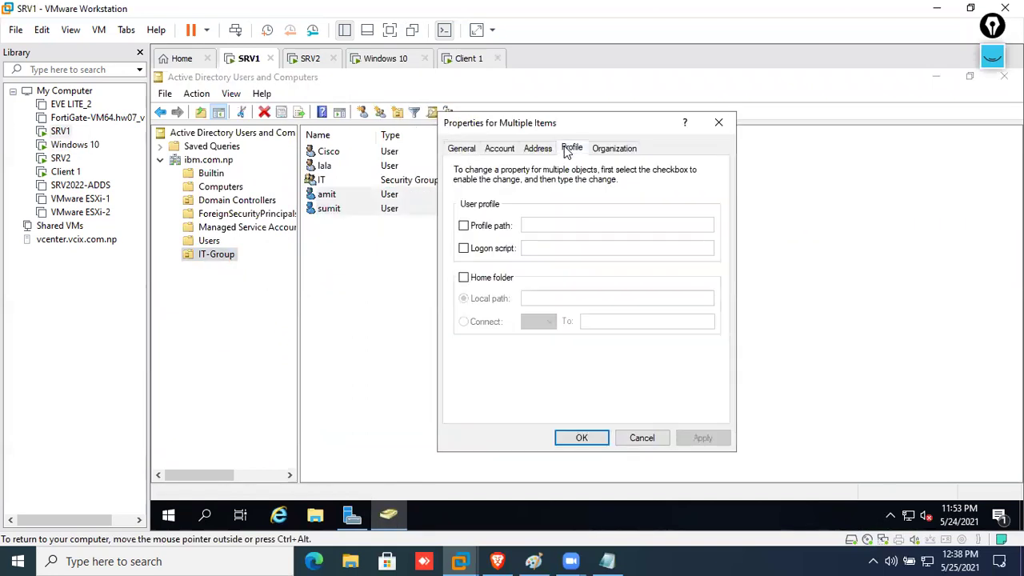
left_click(490, 280)
left_click(498, 323)
left_click(598, 321)
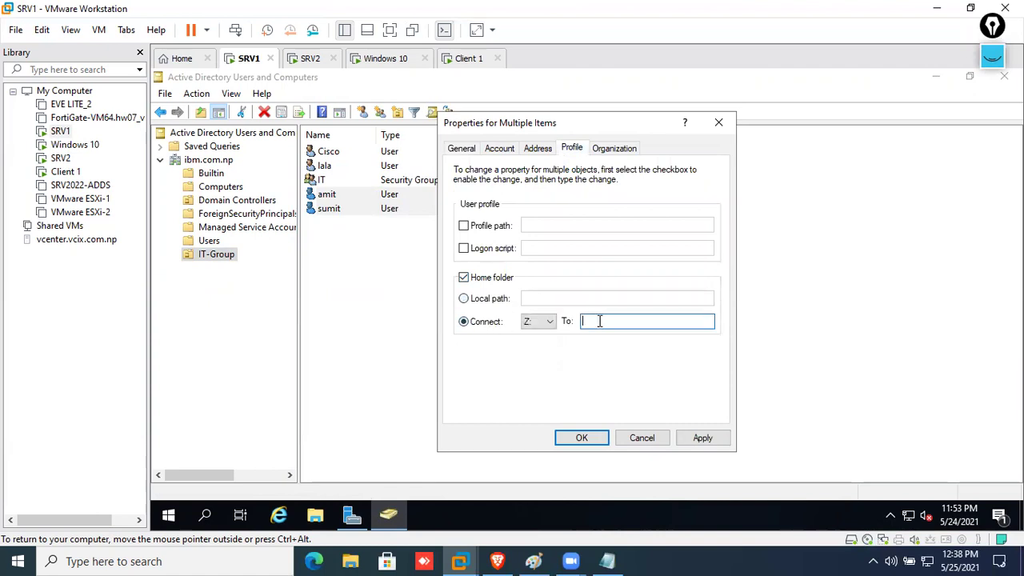
type("\\\\SRV2\\Home-Folder\\%username%")
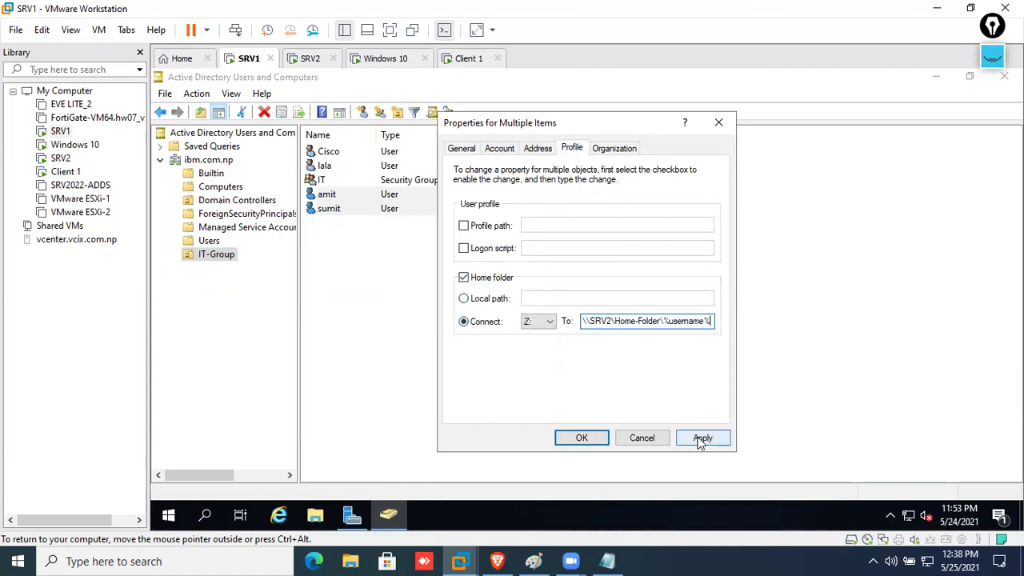
left_click(701, 441)
left_click(589, 441)
Reselect the two users in IT-Group.
left_click(376, 244)
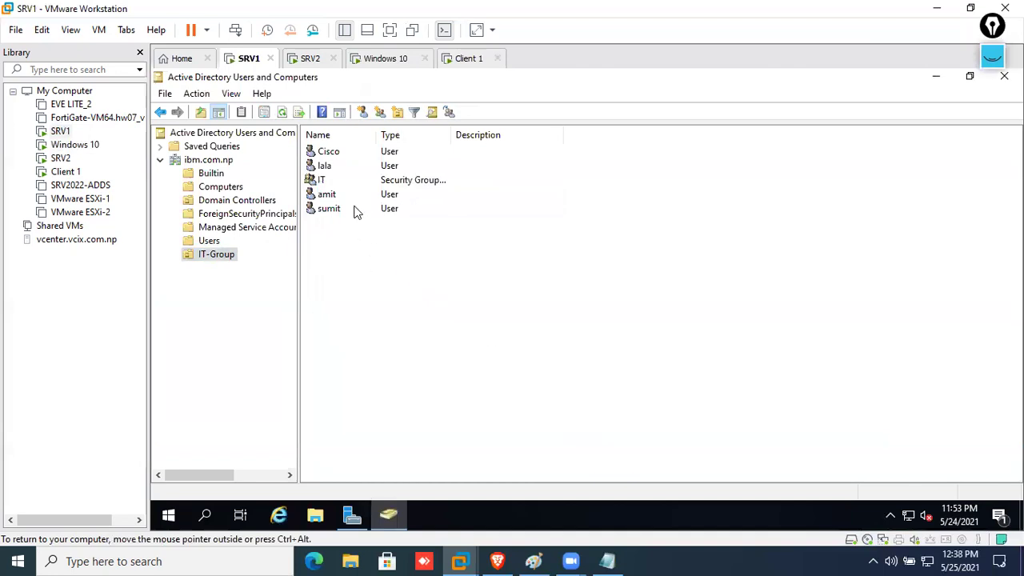
left_click(352, 195)
left_click(348, 208)
Refresh the IT-Group member list in Active Directory Users and Computers.
left_click(365, 267)
right_click(366, 259)
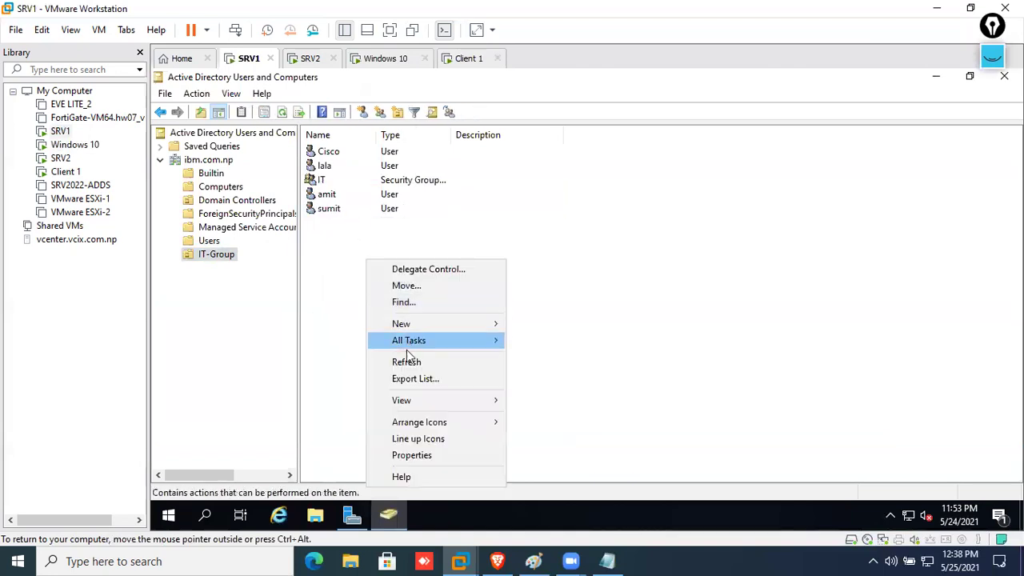
left_click(397, 359)
left_click(361, 207)
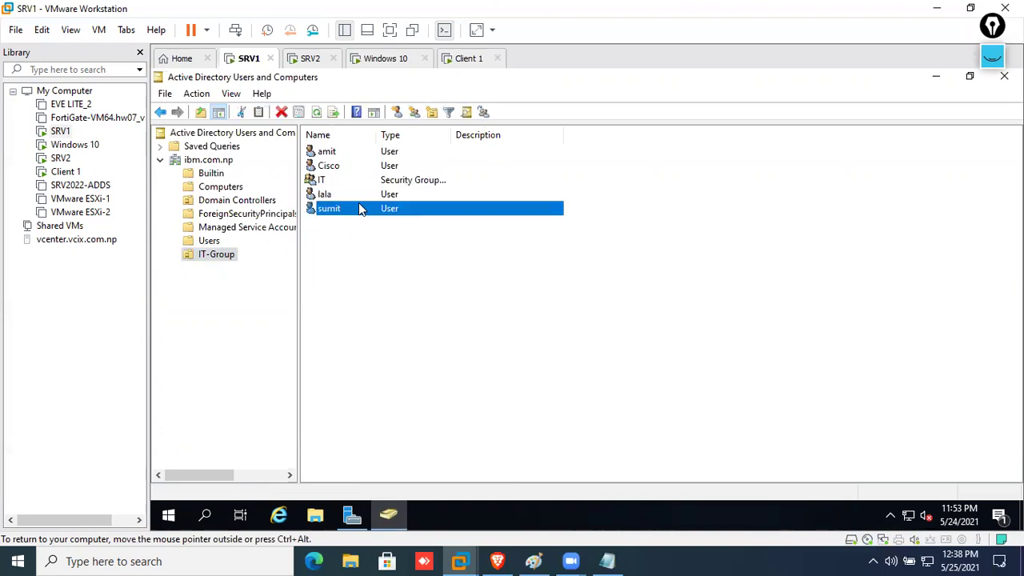
right_click(384, 274)
left_click(424, 377)
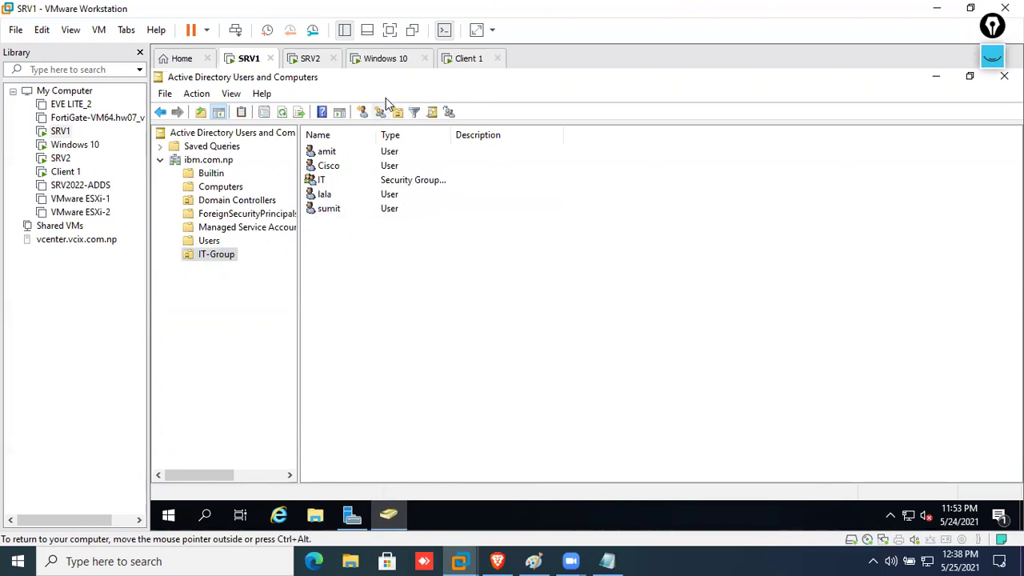
Sign out of the Windows 10 client through the Win+X menu.
left_click(386, 63)
left_click(312, 60)
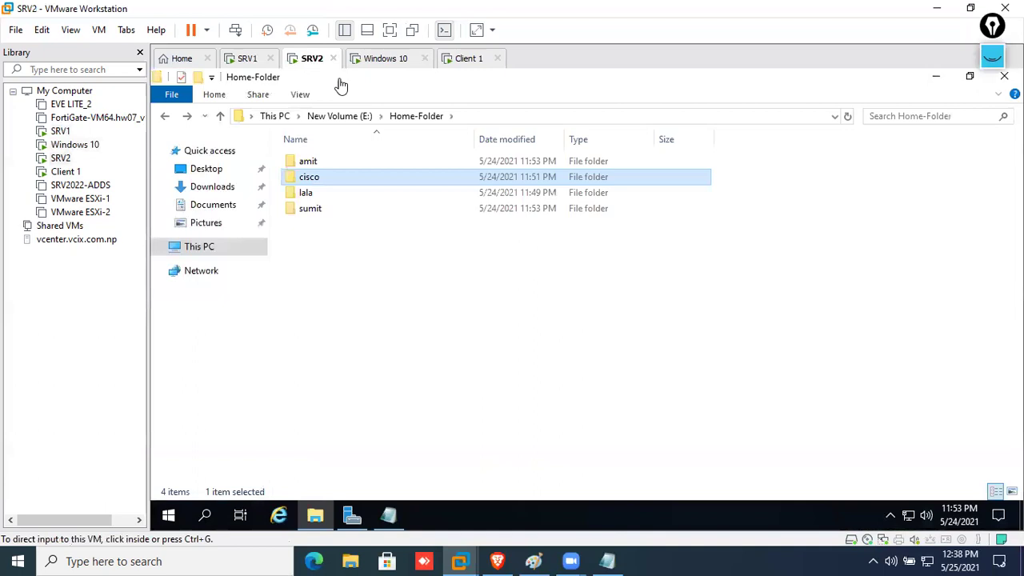
left_click(368, 64)
left_click(320, 64)
right_click(382, 66)
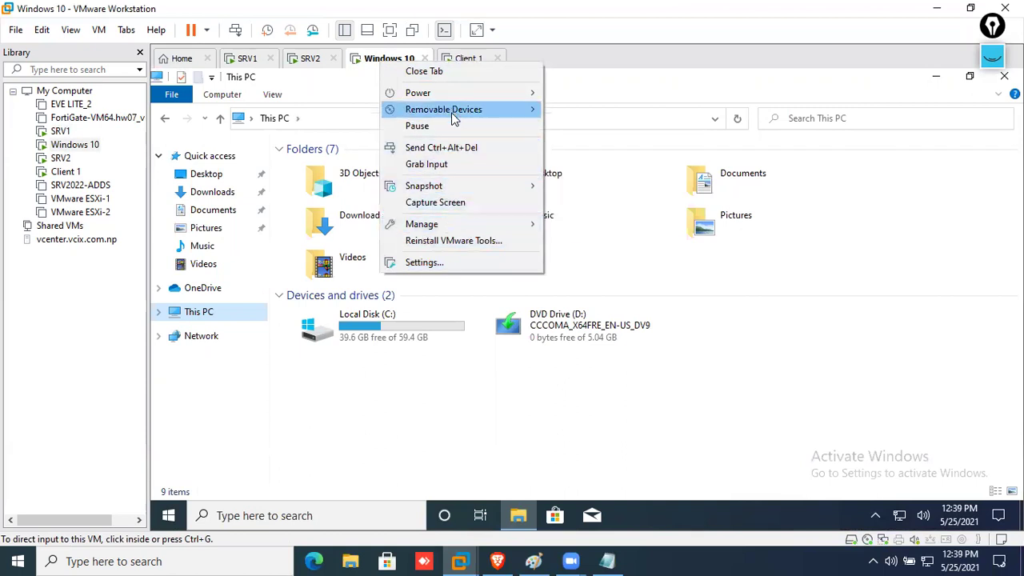
left_click(184, 501)
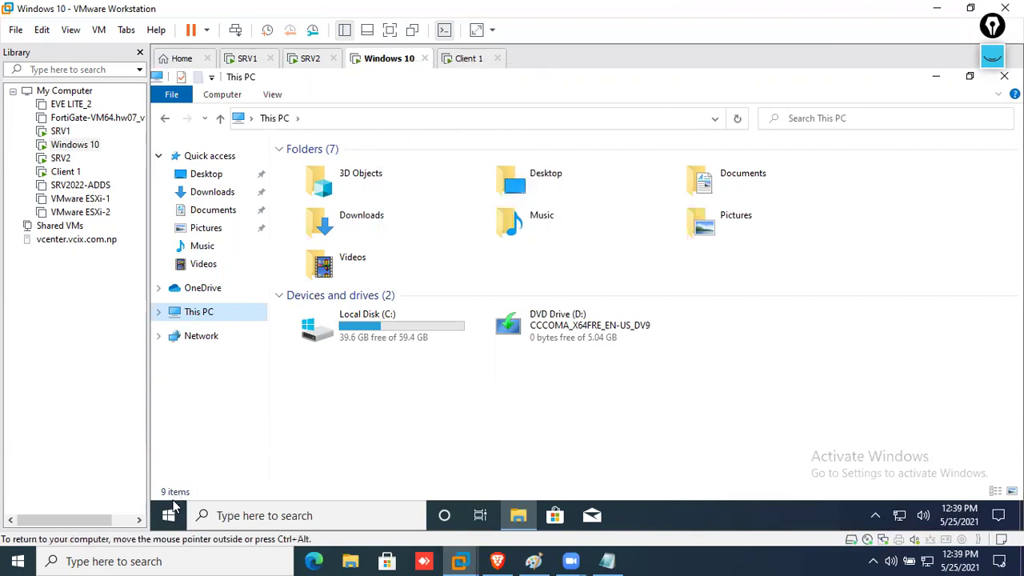
key("super+x")
mouse_move(323, 467)
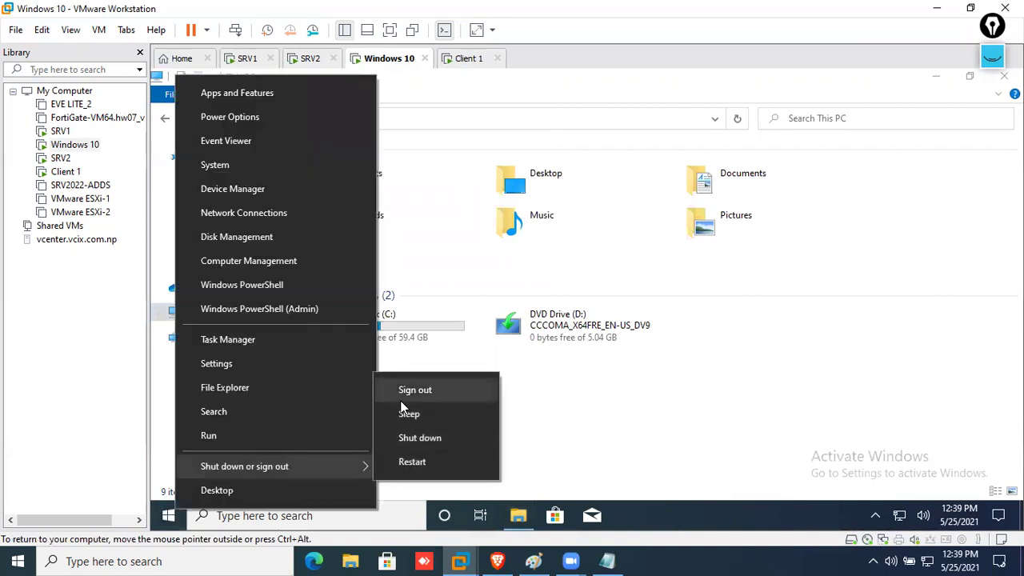
left_click(415, 391)
Refresh SRV2's Home-Folder and select the two newly created user folders.
left_click(312, 60)
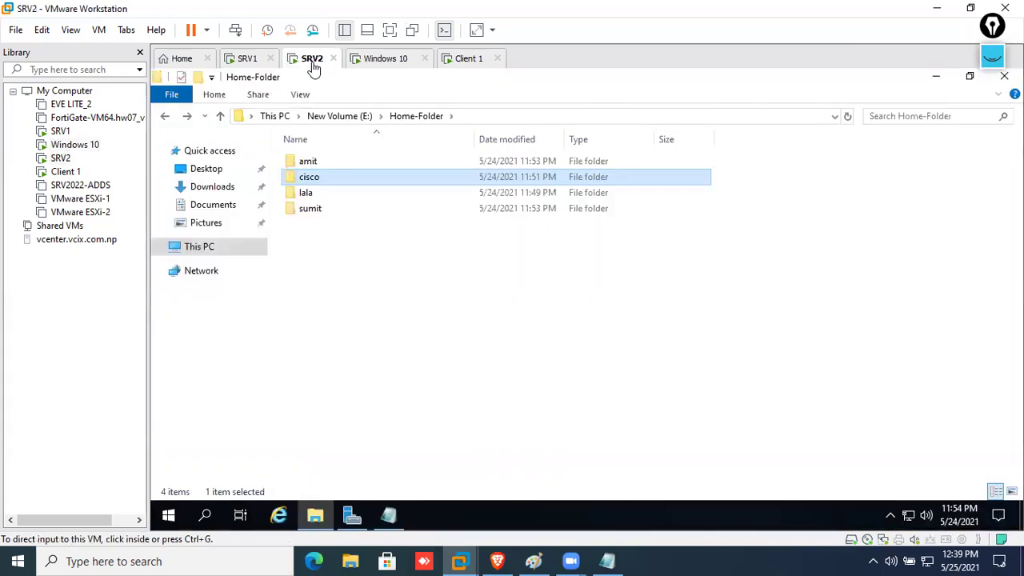
left_click(399, 59)
left_click(312, 59)
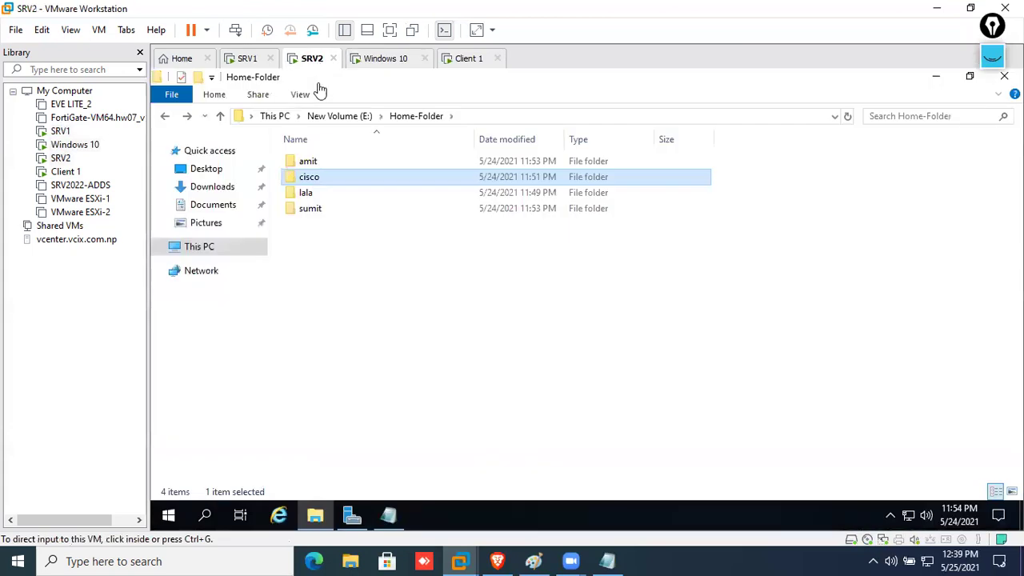
right_click(384, 245)
left_click(392, 305)
left_click(308, 210)
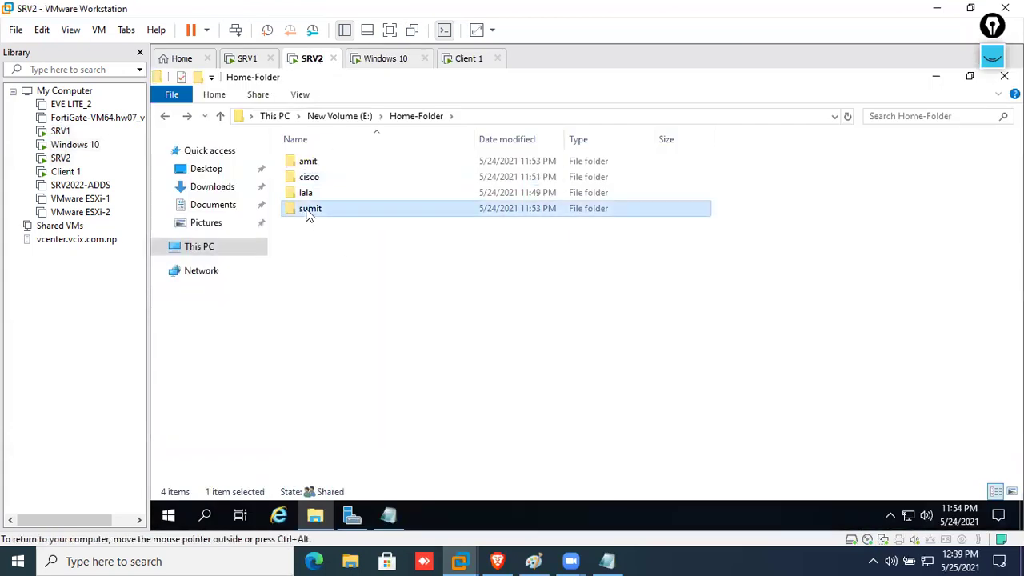
left_click(310, 164, "ctrl")
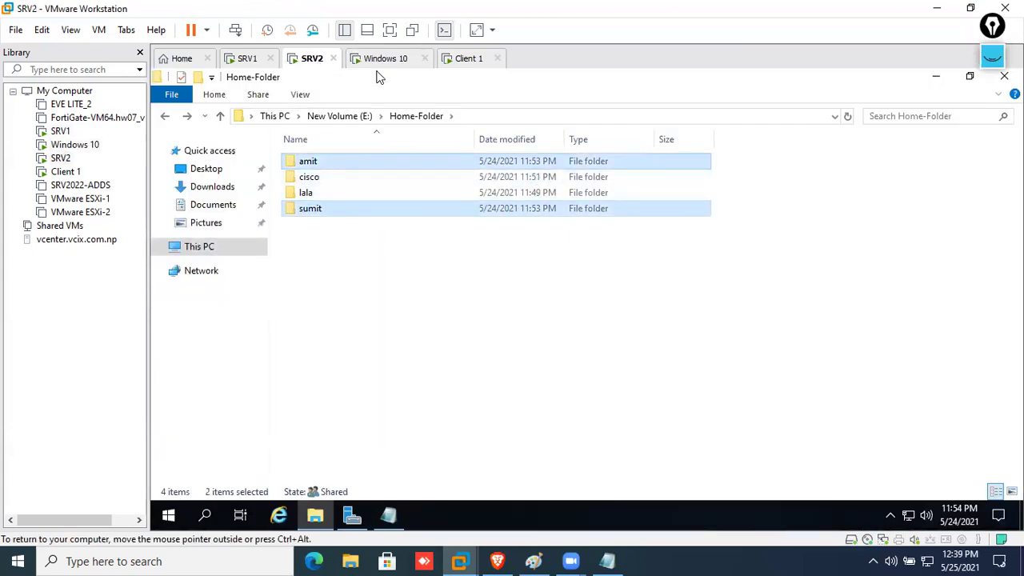
Send Ctrl+Alt+Del to Windows 10 to bring up its sign-in prompt.
left_click(384, 59)
right_click(380, 64)
left_click(424, 149)
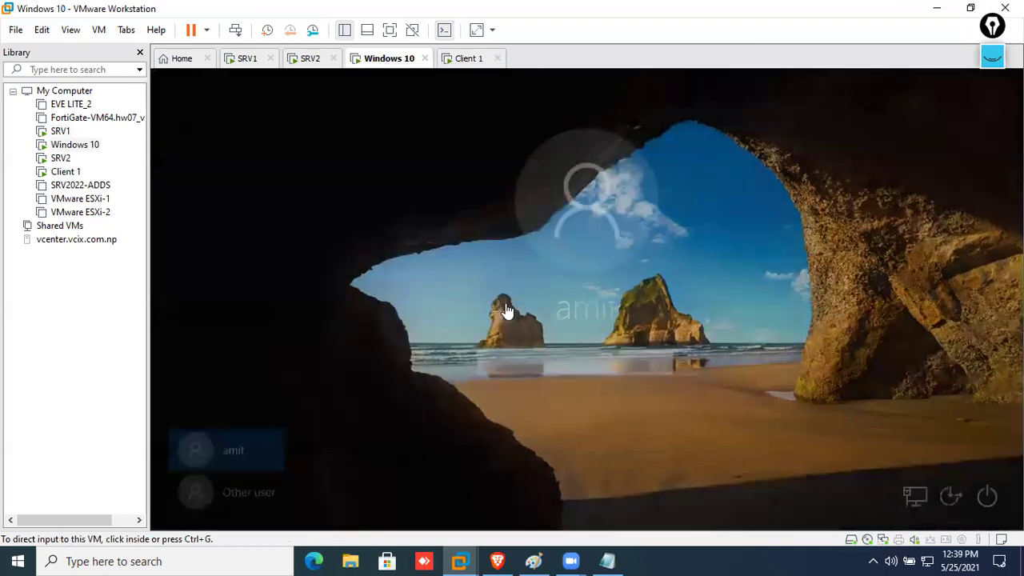
Enter the user's password to sign in on Windows 10.
left_click(590, 366)
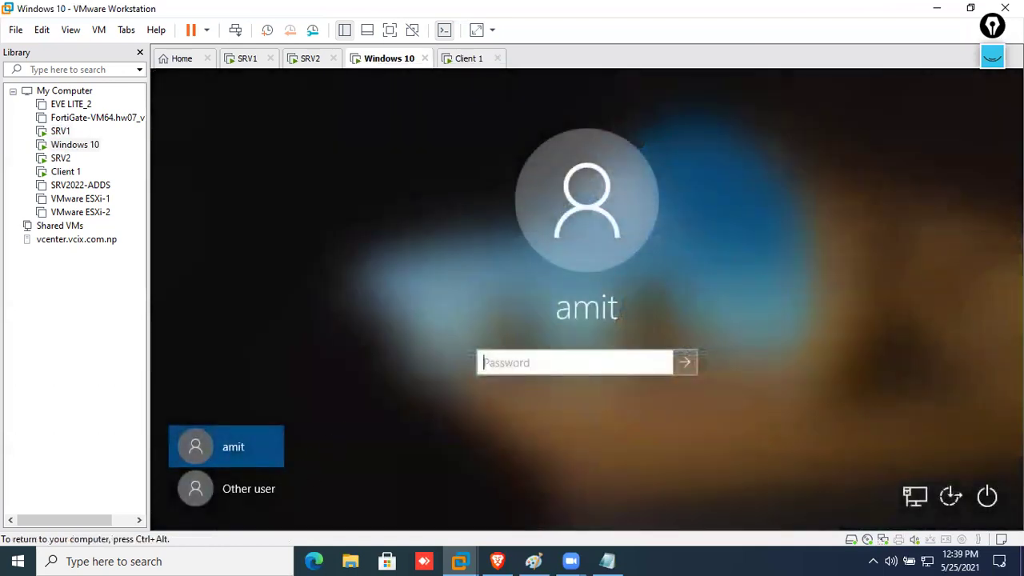
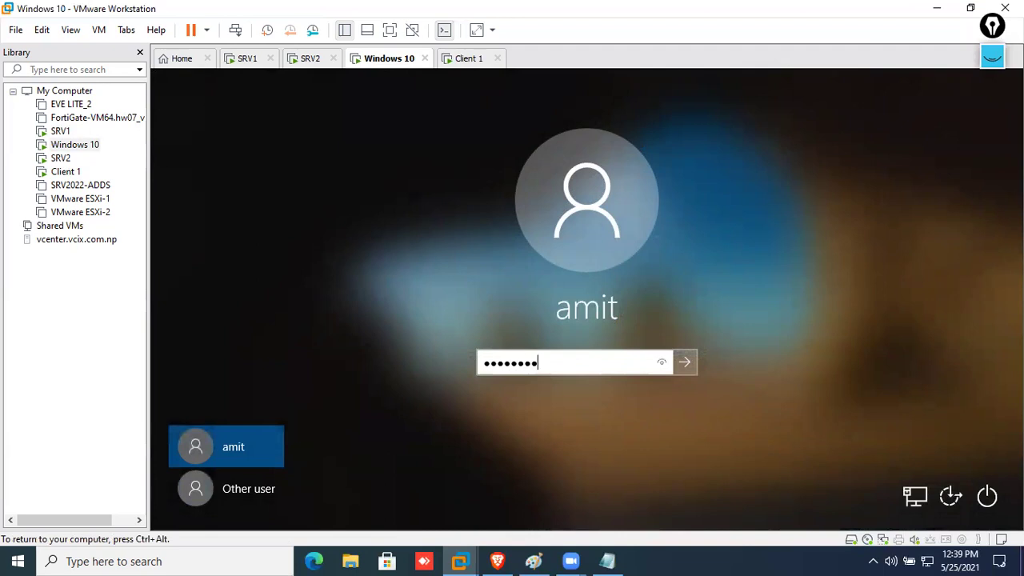
key("Return")
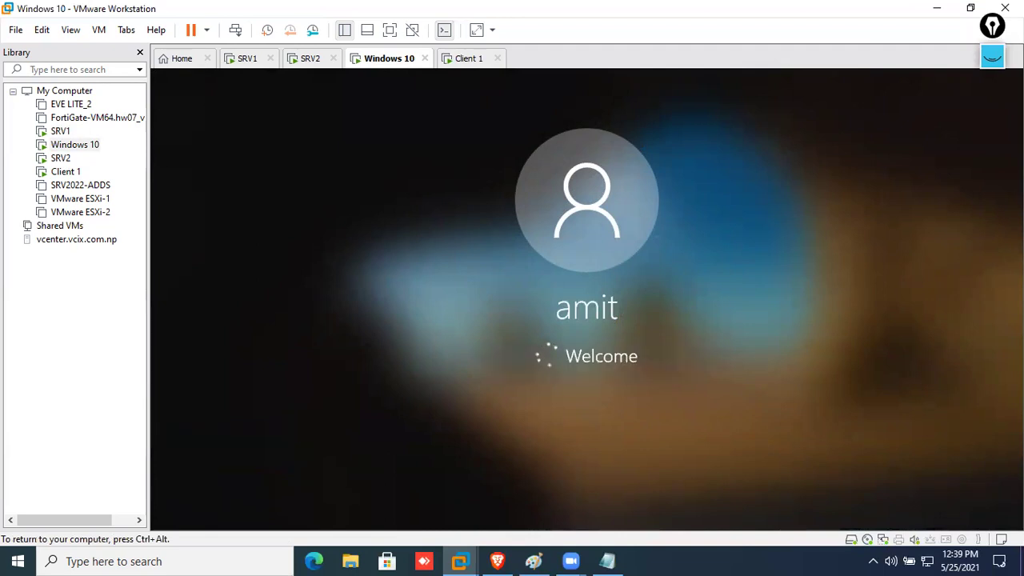
Send Ctrl+Alt+Del to Client 1 and sign out of it.
key("ctrl+alt")
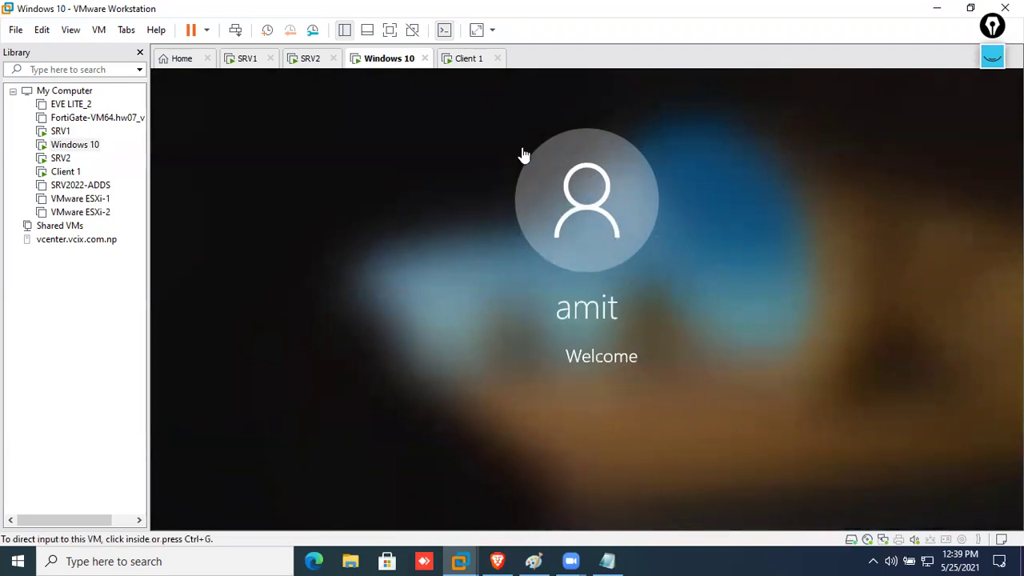
left_click(471, 61)
right_click(471, 64)
left_click(515, 148)
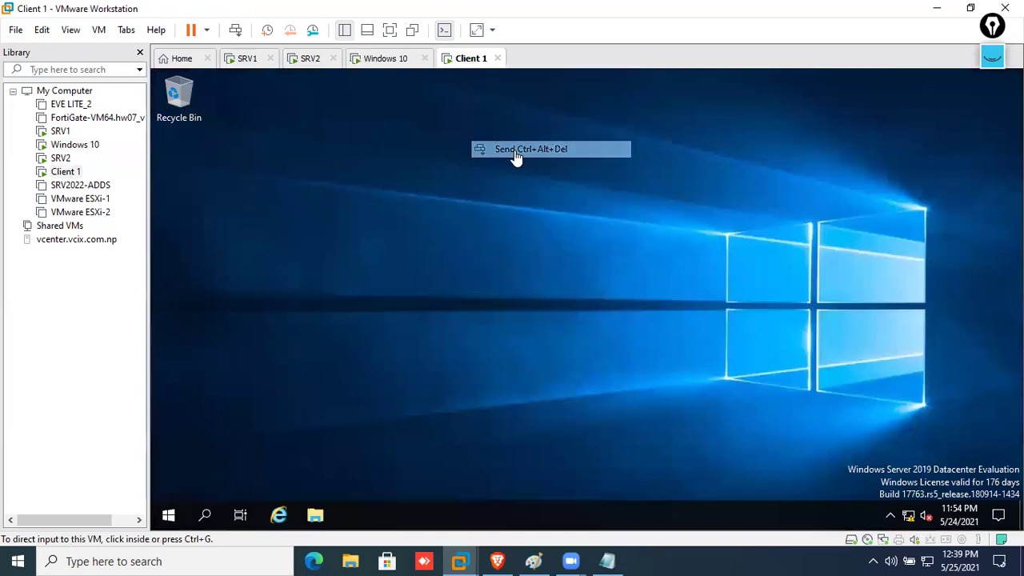
left_click(572, 251)
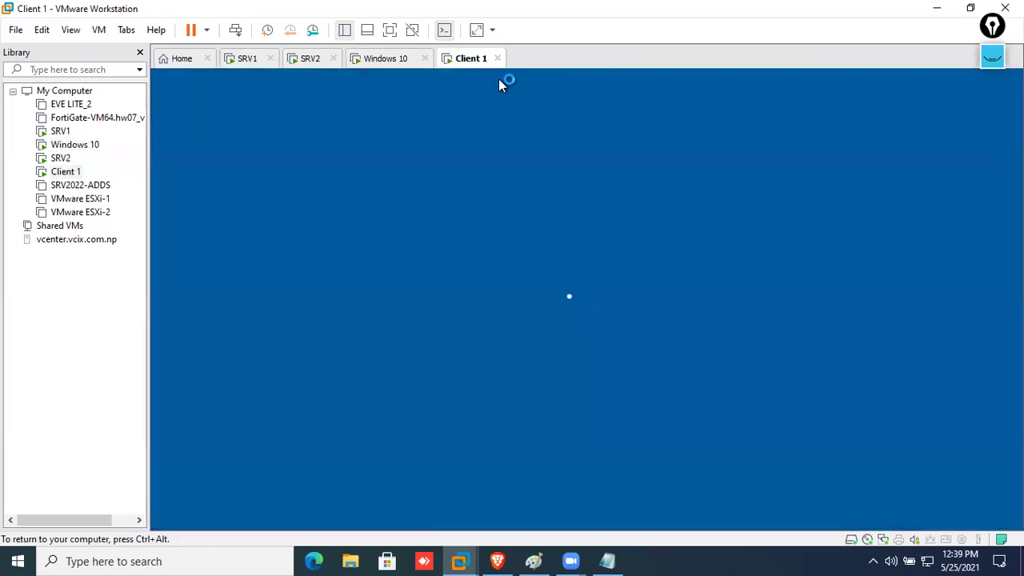
Sign in to Client 1 as Other user with another domain user's credentials.
right_click(484, 64)
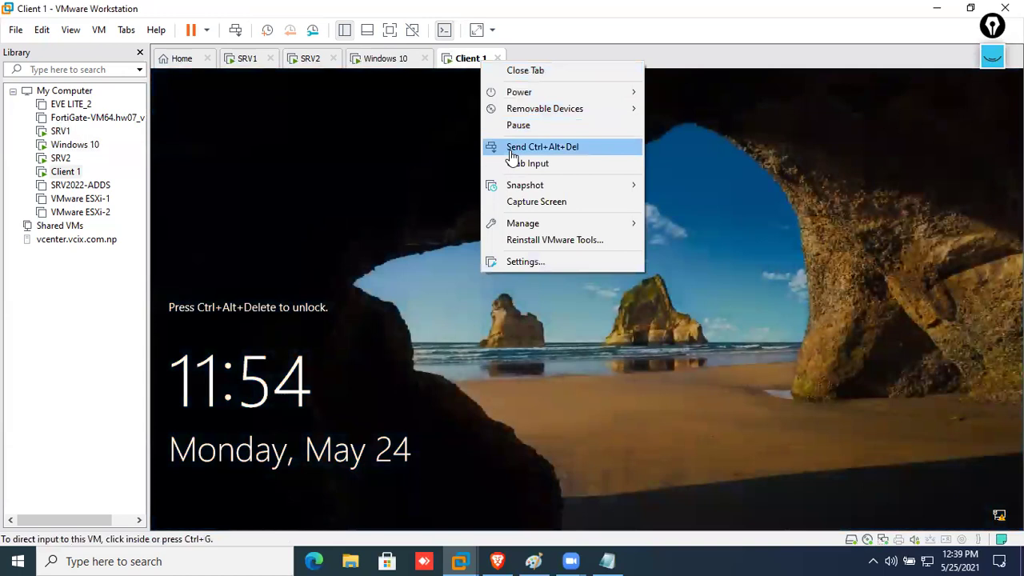
left_click(515, 148)
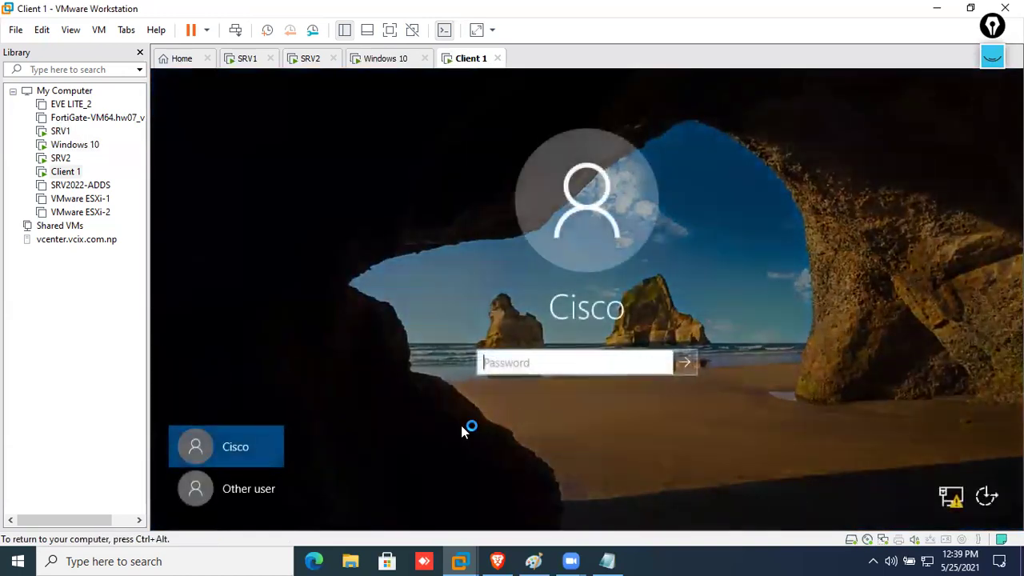
left_click(247, 489)
type("sumit")
key("Tab")
type("••••••")
key("Return")
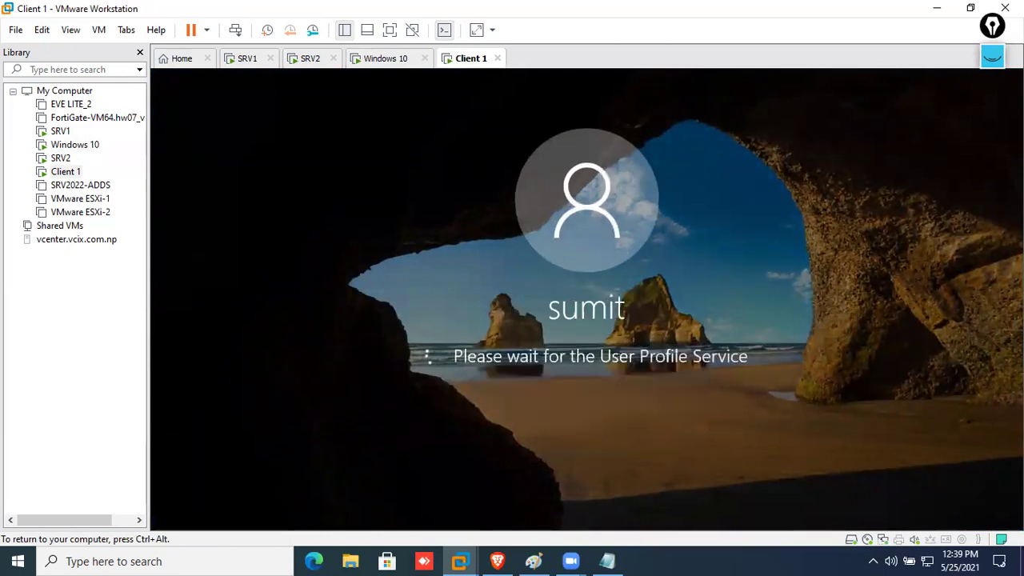
key("ctrl+alt")
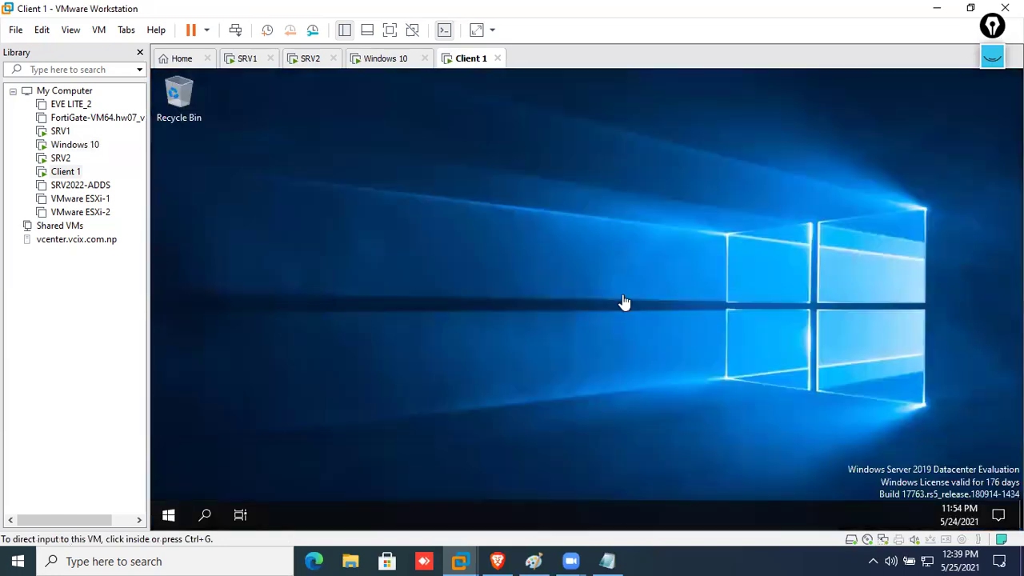
left_click(624, 304)
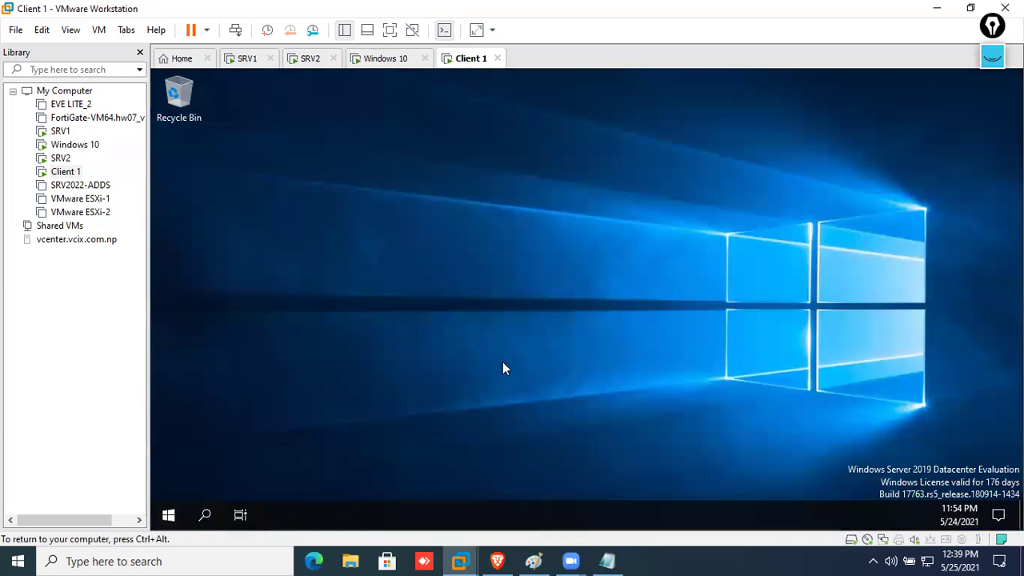
On Client 1, confirm This PC shows the personal Z: network drive, dismissing the shutdown prompt.
key("super+e")
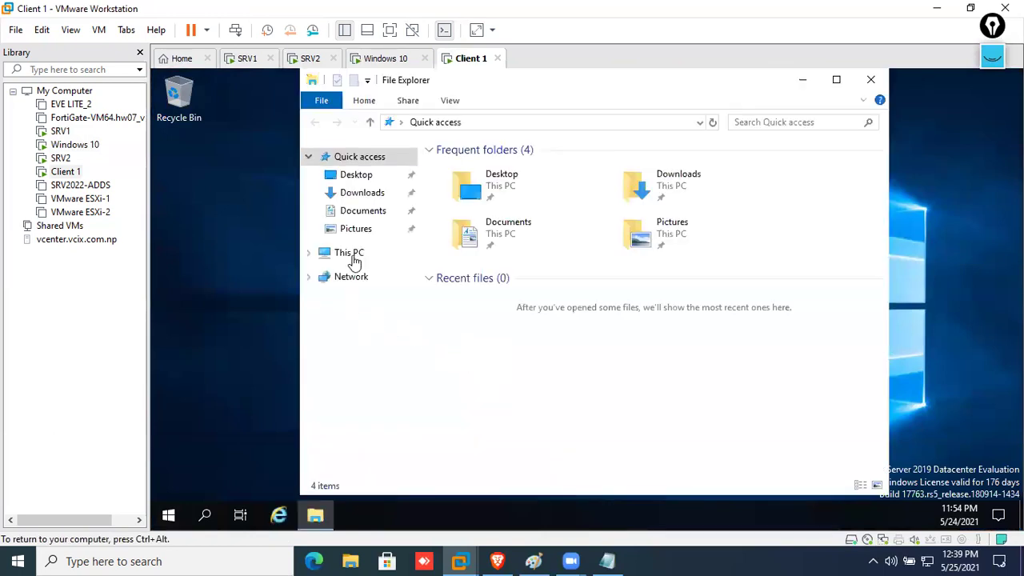
left_click(352, 256)
left_click(646, 393)
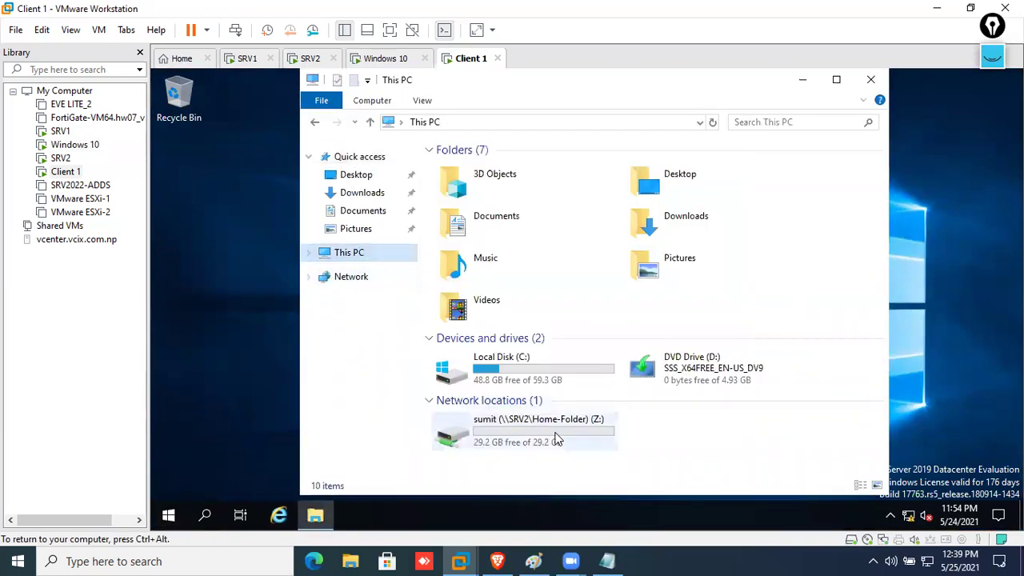
left_click(554, 442)
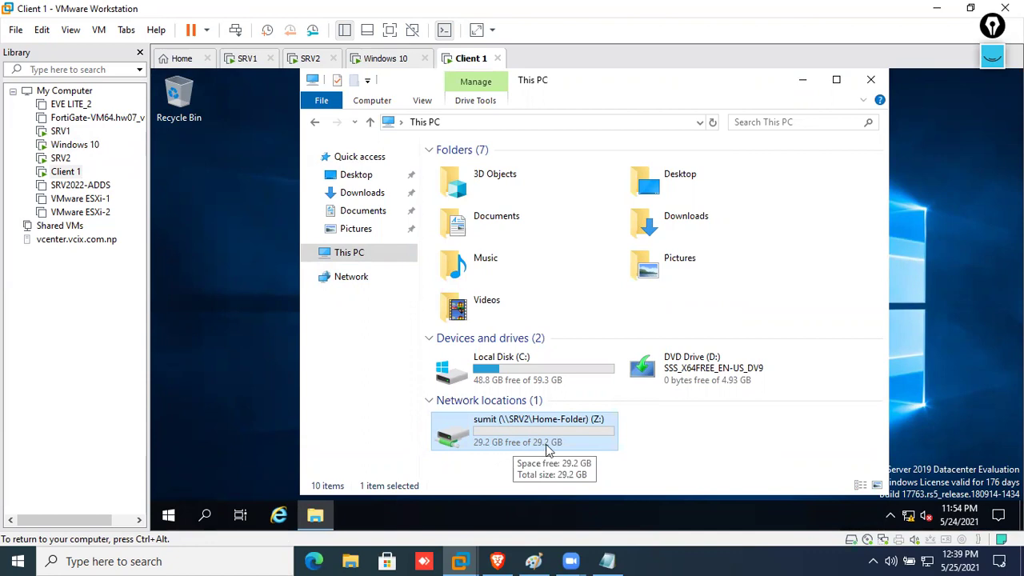
On the Windows 10 machine, confirm This PC shows the user's Z: network drive.
left_click(385, 58)
left_click(480, 232)
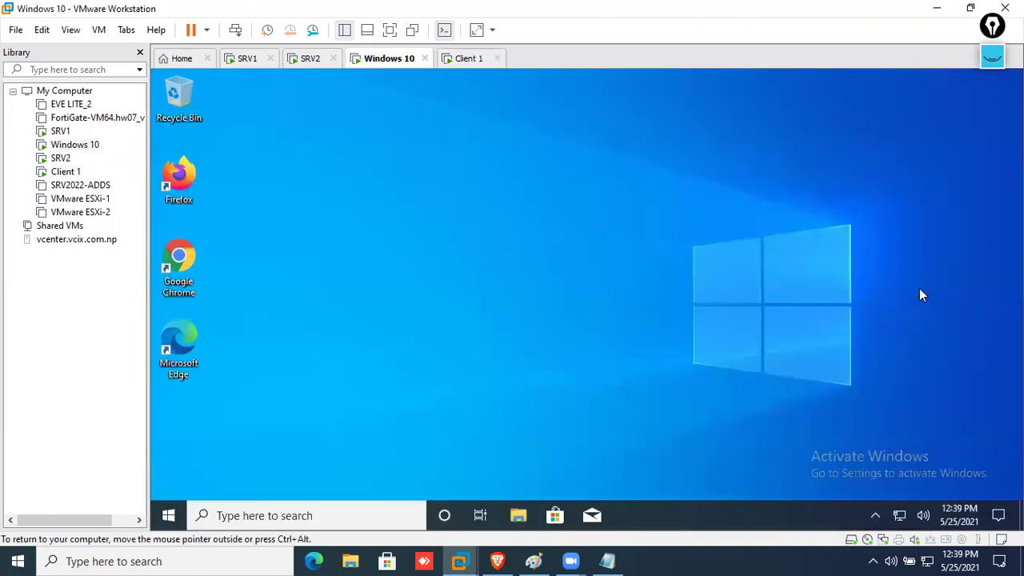
key("super+e")
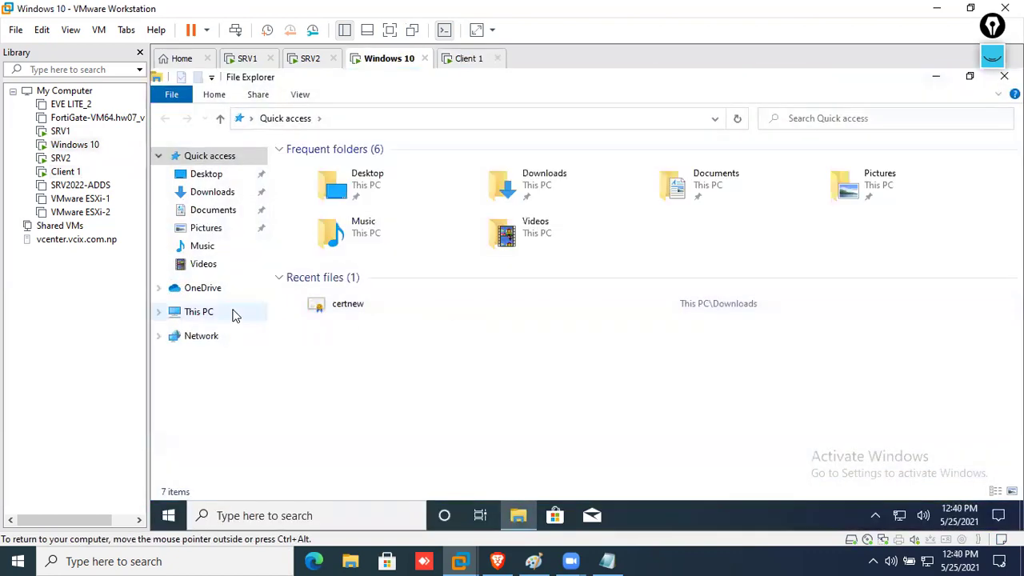
left_click(233, 314)
left_click(408, 386)
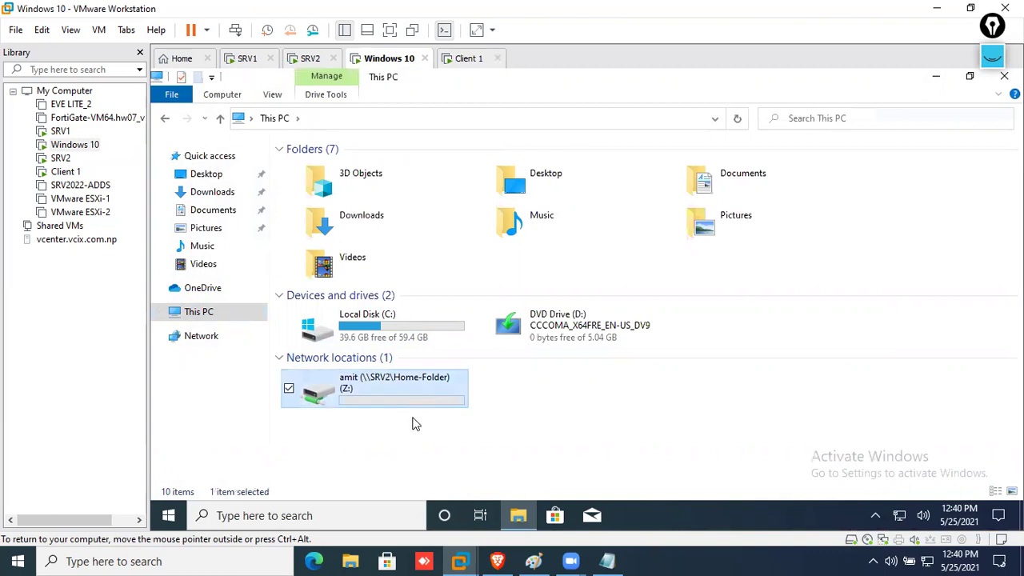
Compare Client 1 and Windows 10, then bring up SRV2's Home-Folder showing four user folders.
left_click(469, 58)
left_click(406, 63)
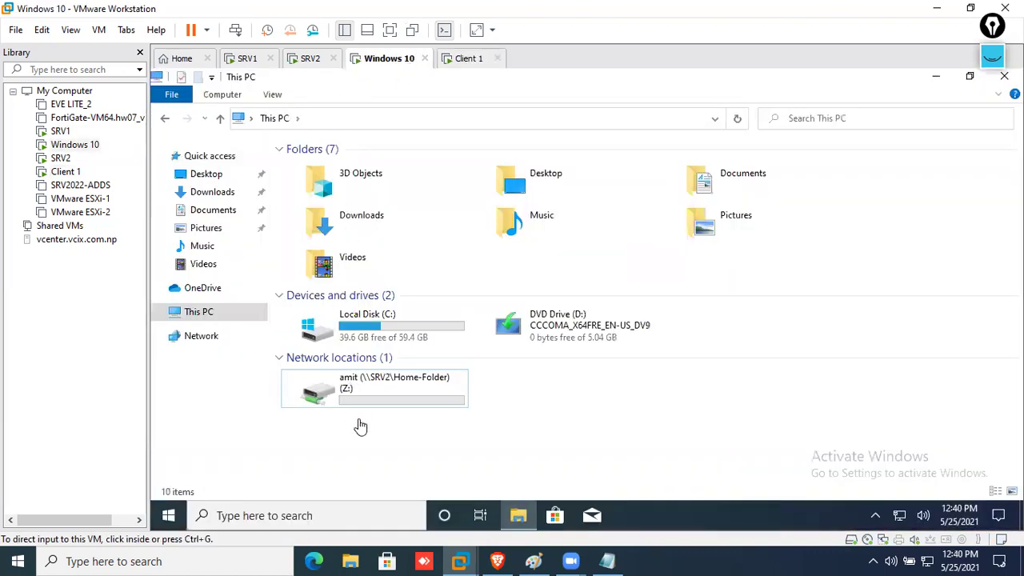
left_click(470, 60)
left_click(404, 61)
left_click(305, 60)
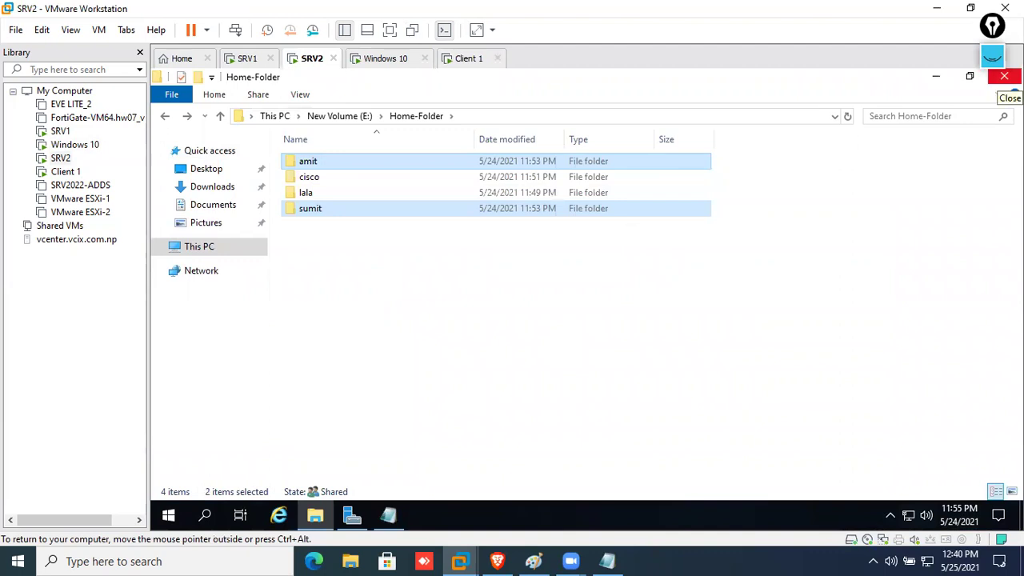
Close SRV2's Home-Folder window and open shared Properties for two IT-Group users on SRV1.
left_click(1005, 77)
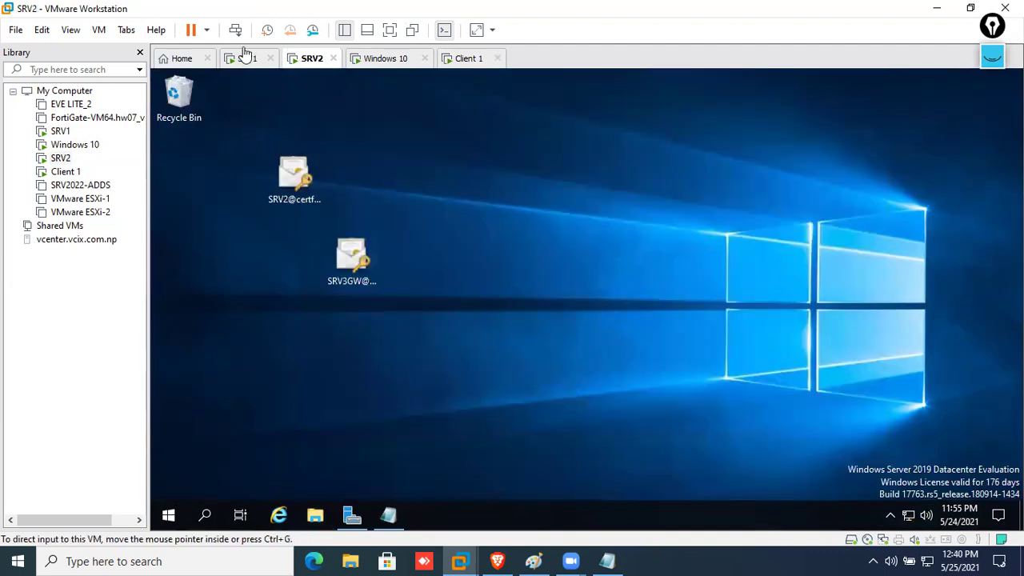
left_click(246, 58)
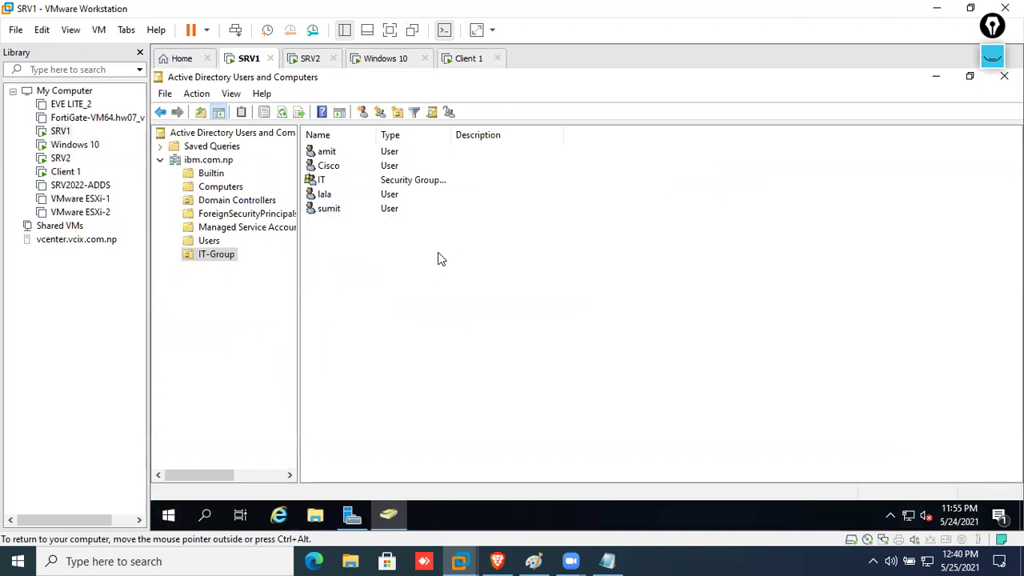
left_click(382, 206)
left_click(381, 195)
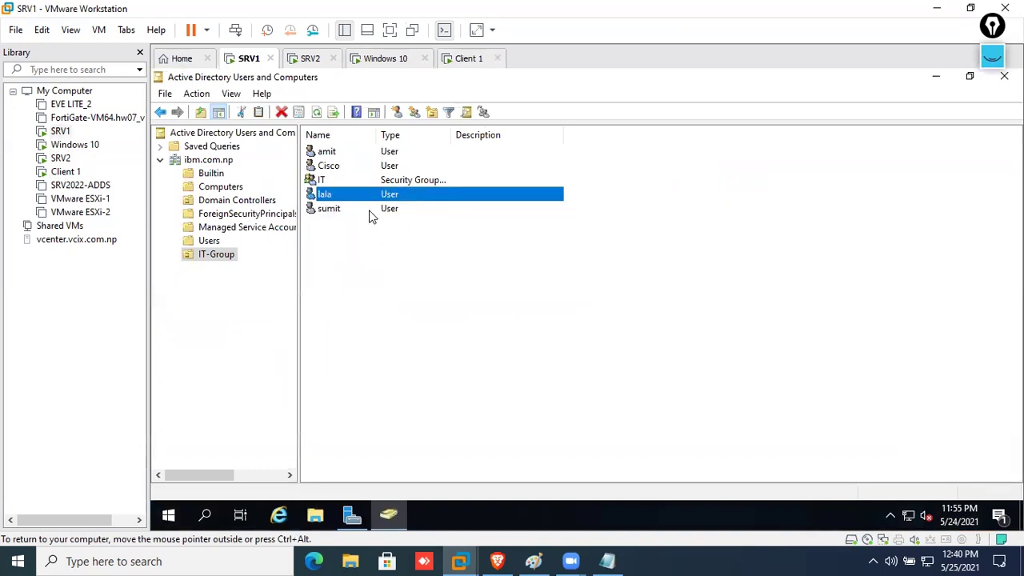
left_click(364, 208)
left_click(365, 194, "ctrl")
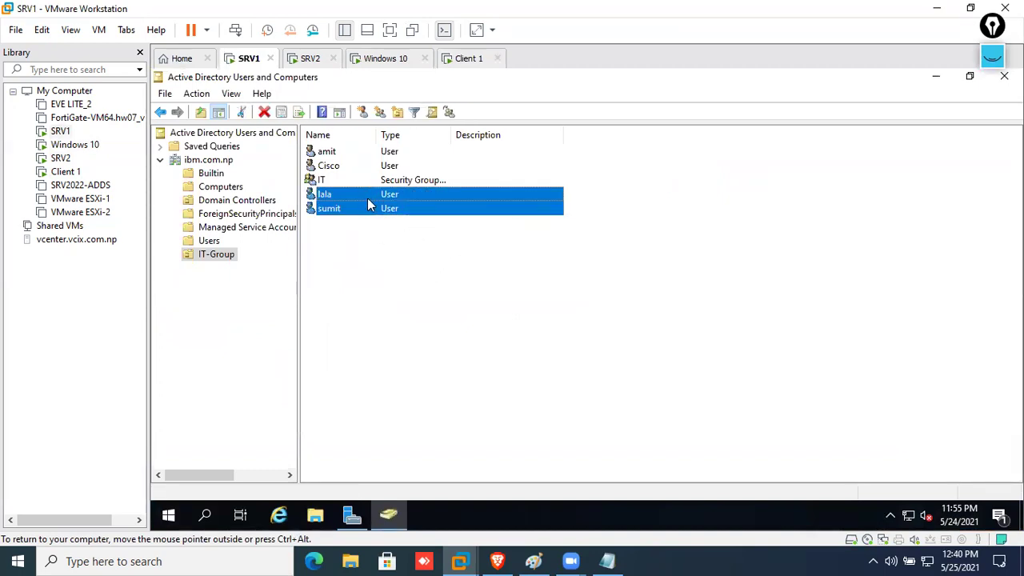
right_click(367, 197)
left_click(416, 370)
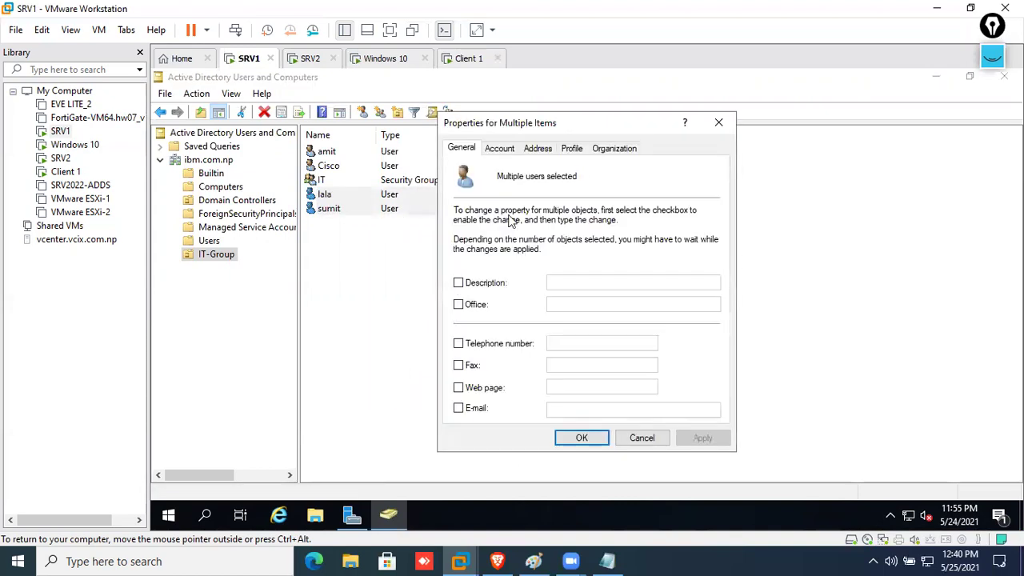
On the Profile page, connect home folder Z: to \\SRV2\Home-Folder\%username%.
left_click(572, 148)
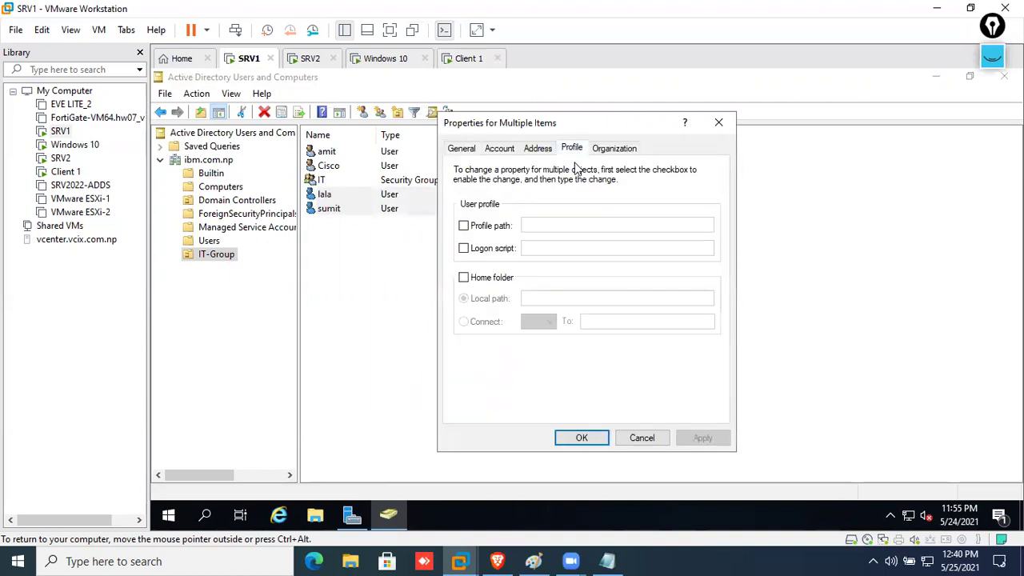
left_click(490, 278)
left_click(484, 323)
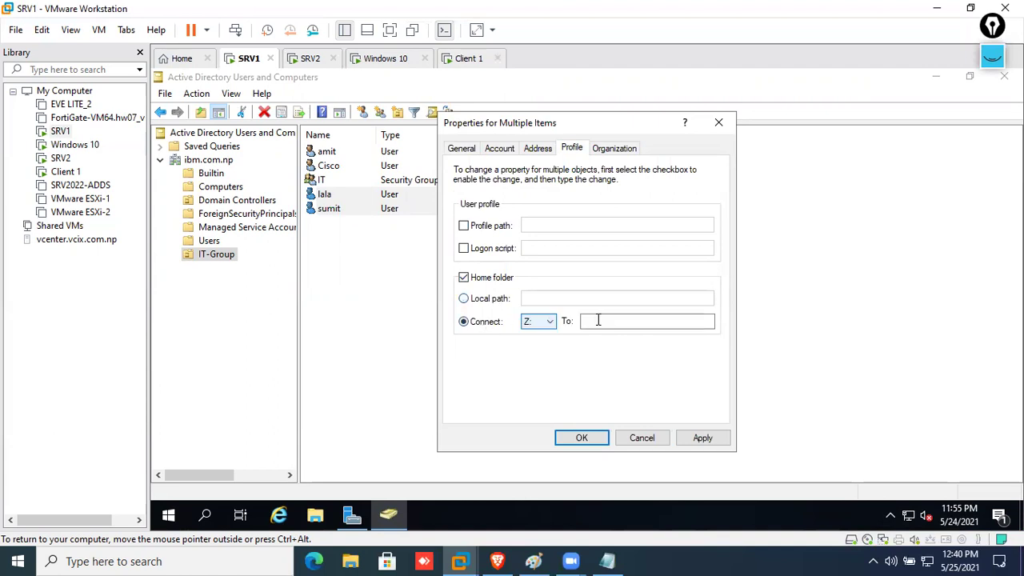
right_click(598, 320)
left_click(632, 177)
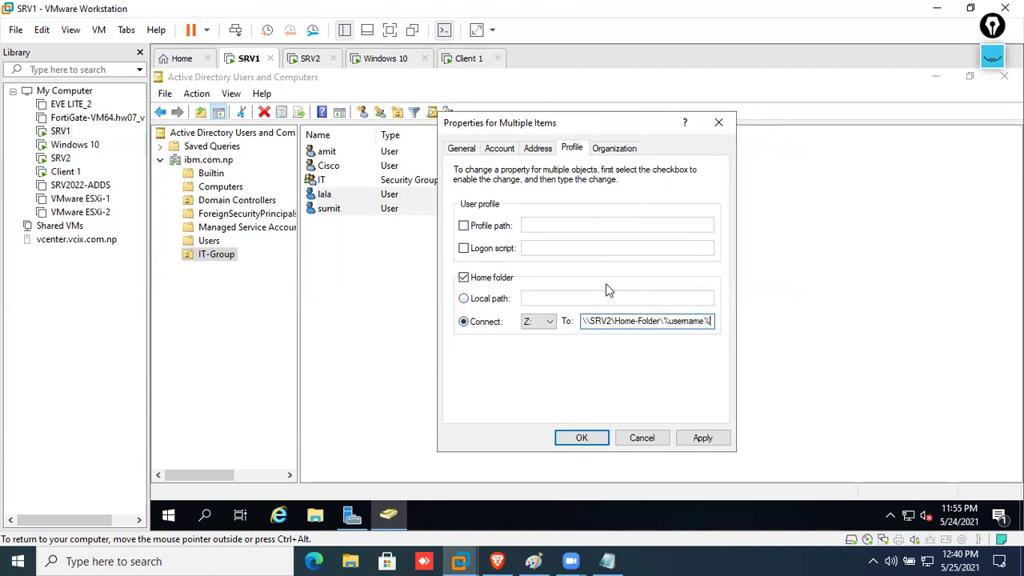
left_click_drag(615, 323, 662, 324)
left_click(622, 324)
left_click(710, 319)
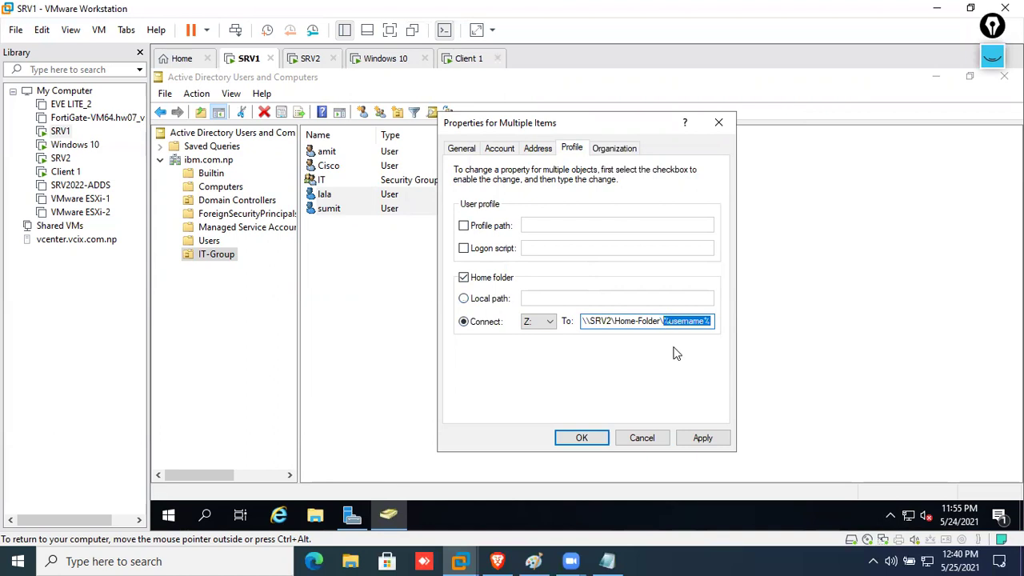
Cancel the multi-user property changes and refresh the IT-Group user list.
left_click(642, 442)
right_click(642, 442)
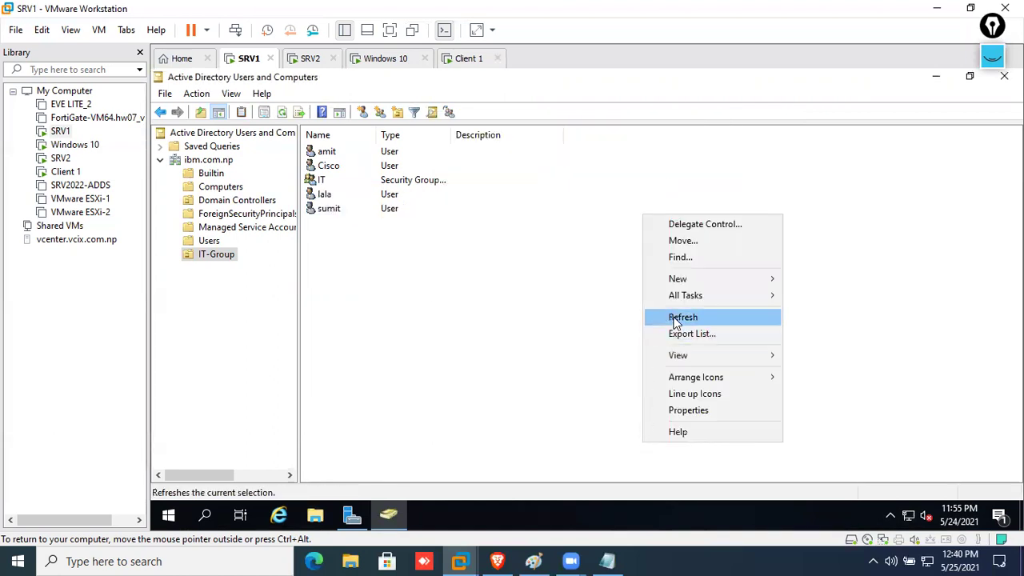
left_click(680, 318)
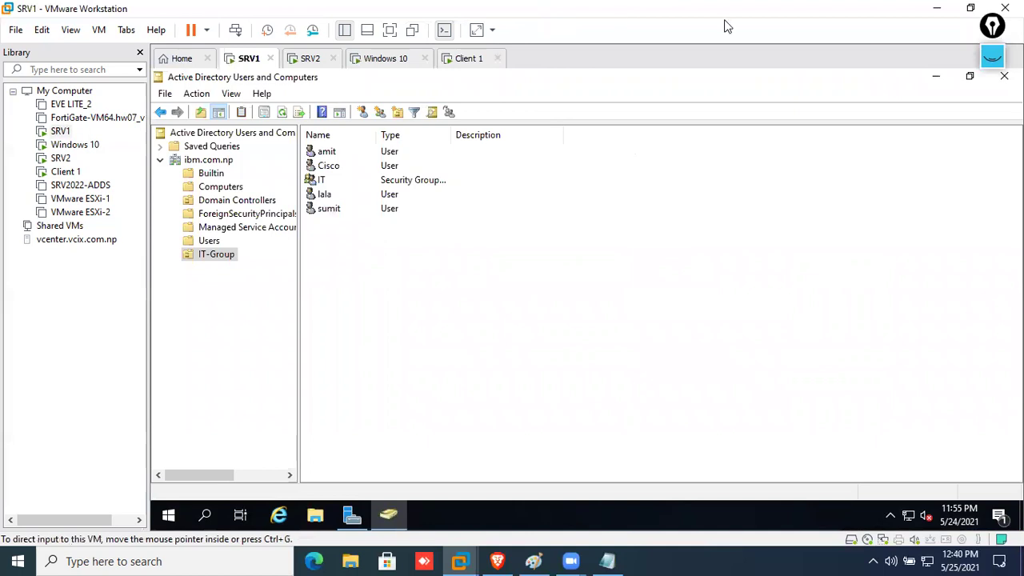